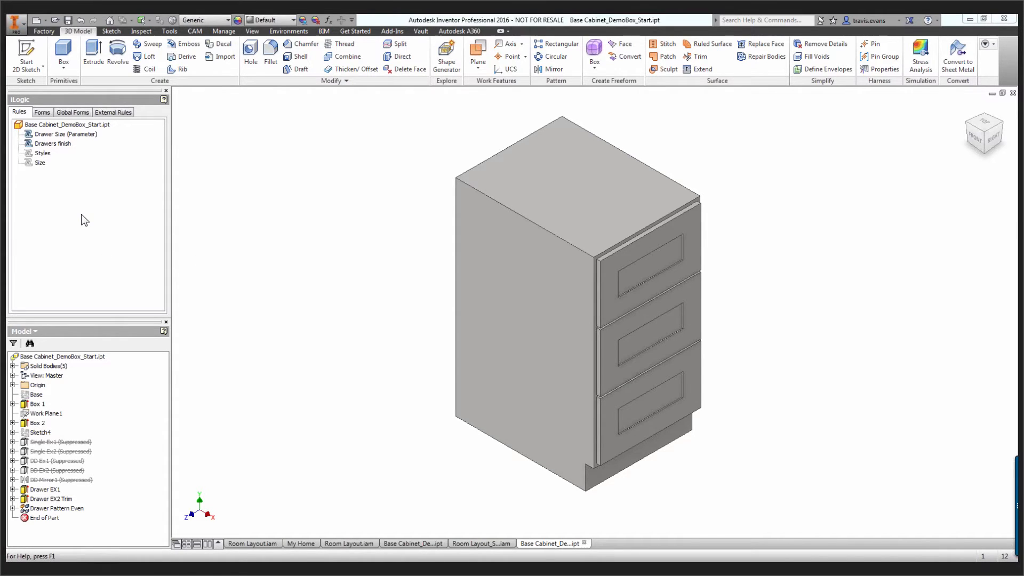
Add a new iLogic rule named Color to the cabinet part
left_click(329, 21)
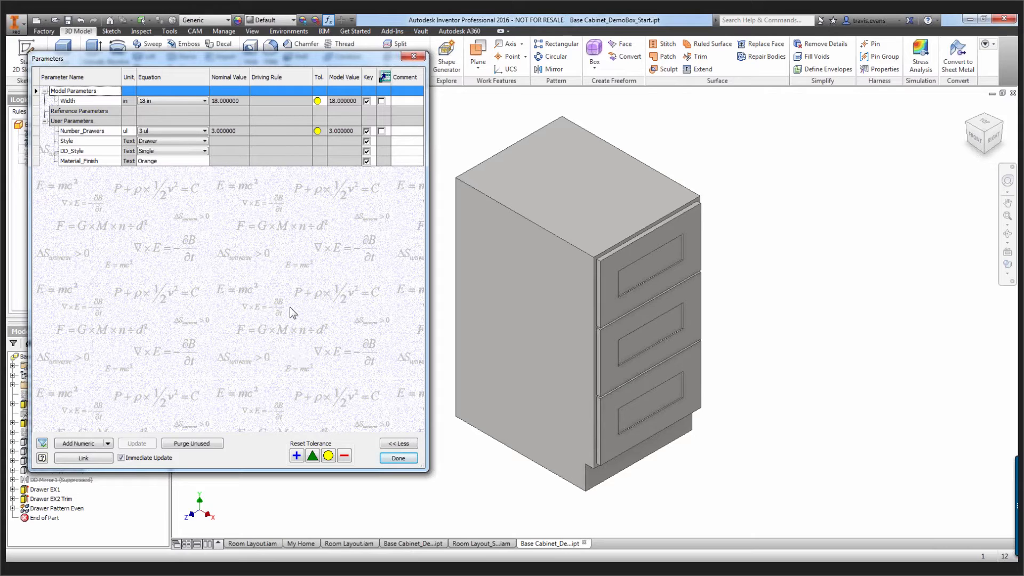
left_click(398, 458)
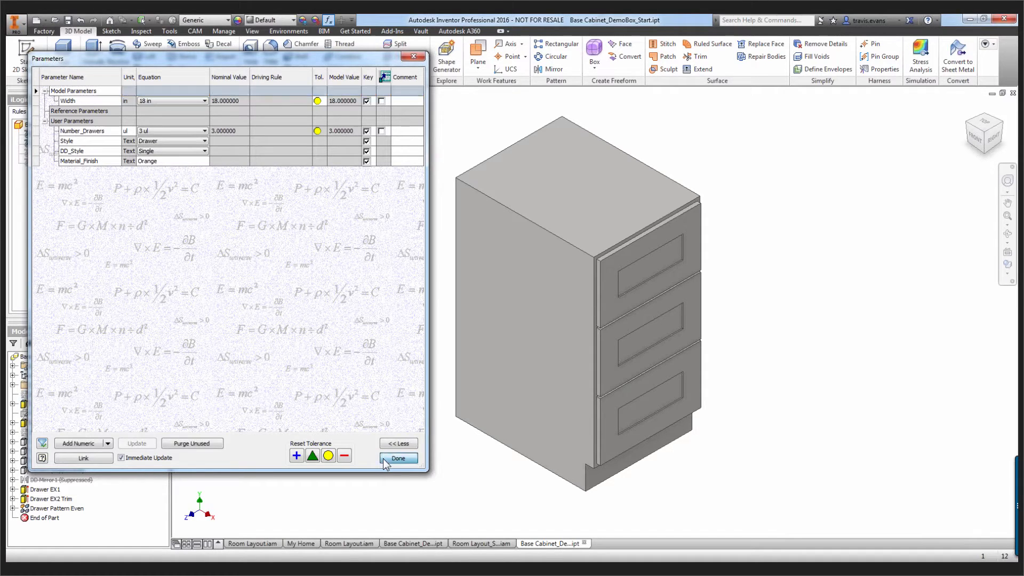
right_click(65, 186)
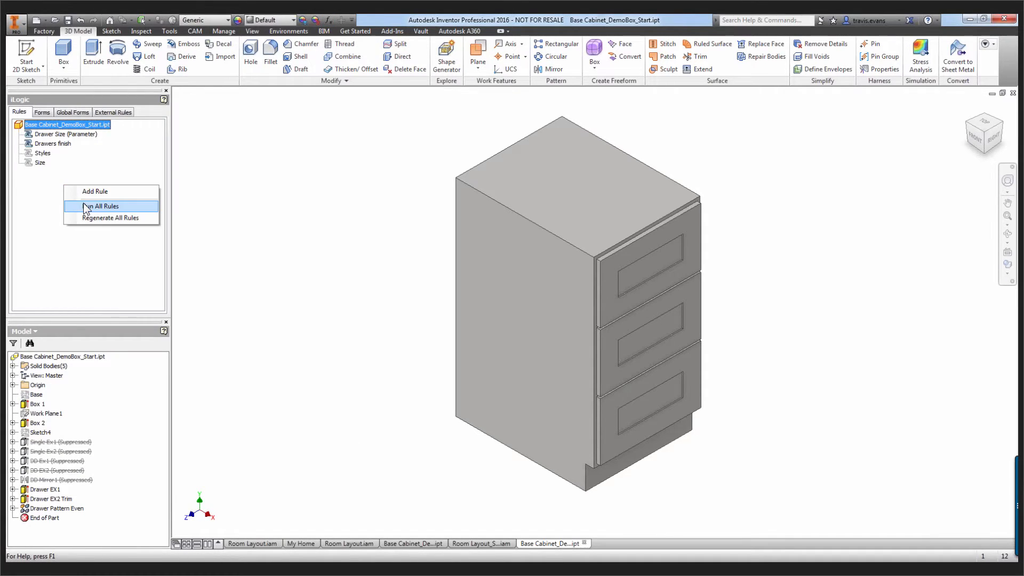
left_click(86, 191)
type("Color")
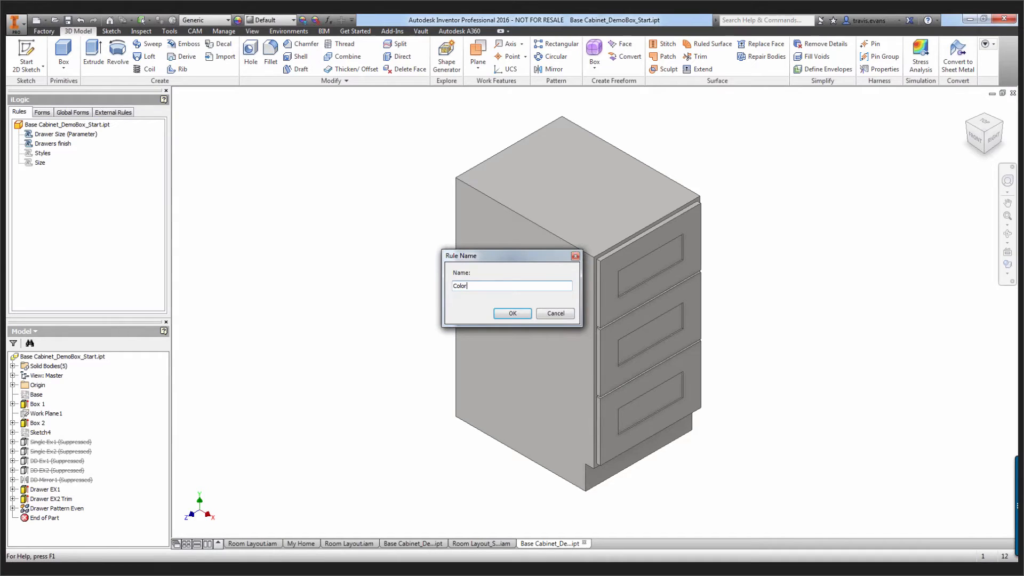
key("Return")
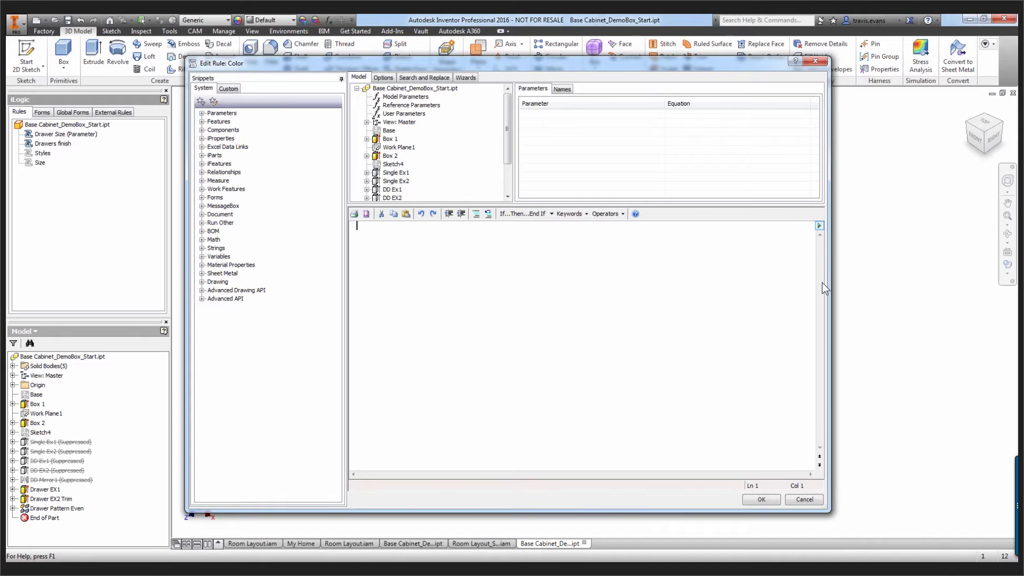
left_click_drag(828, 269, 761, 267)
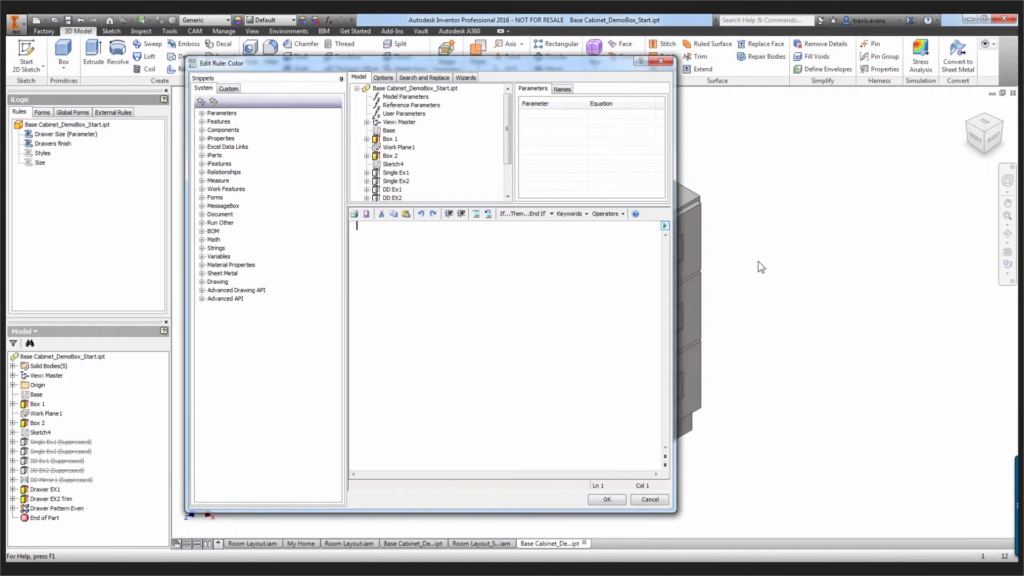
left_click_drag(441, 65, 384, 61)
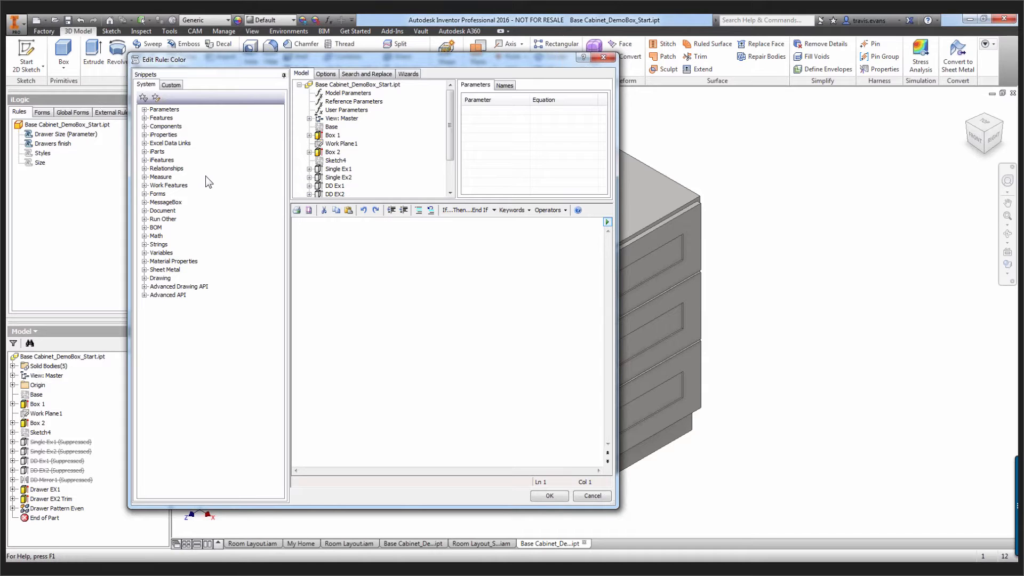
Insert the PartColor snippet from the iProperties group into the Color rule
left_click(144, 118)
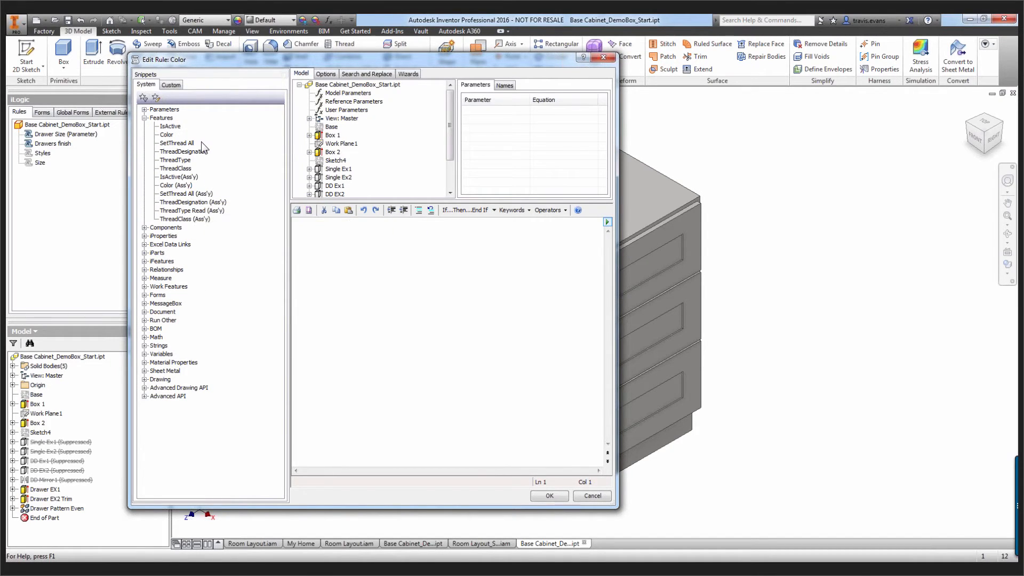
left_click(144, 236)
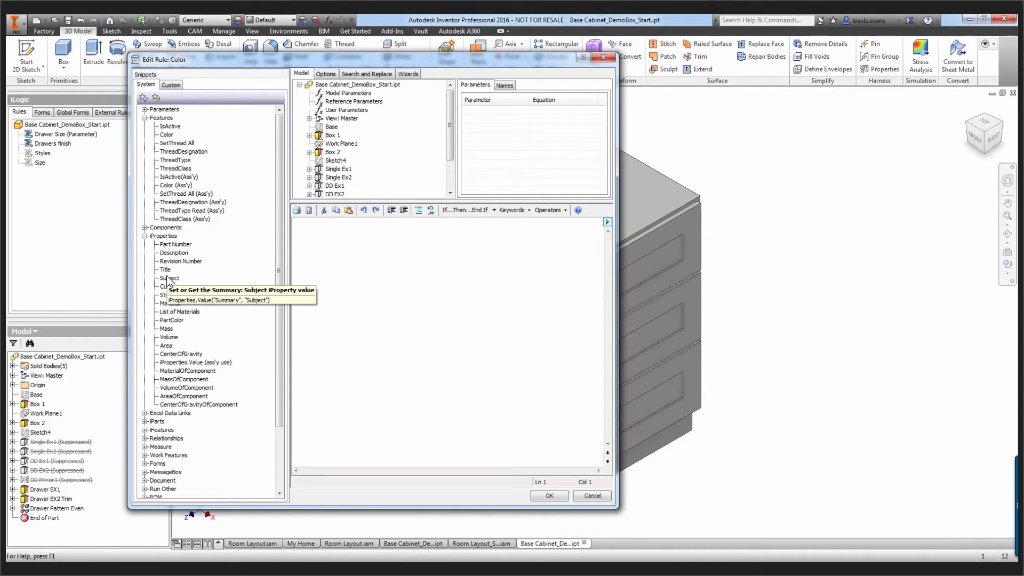
double_click(171, 321)
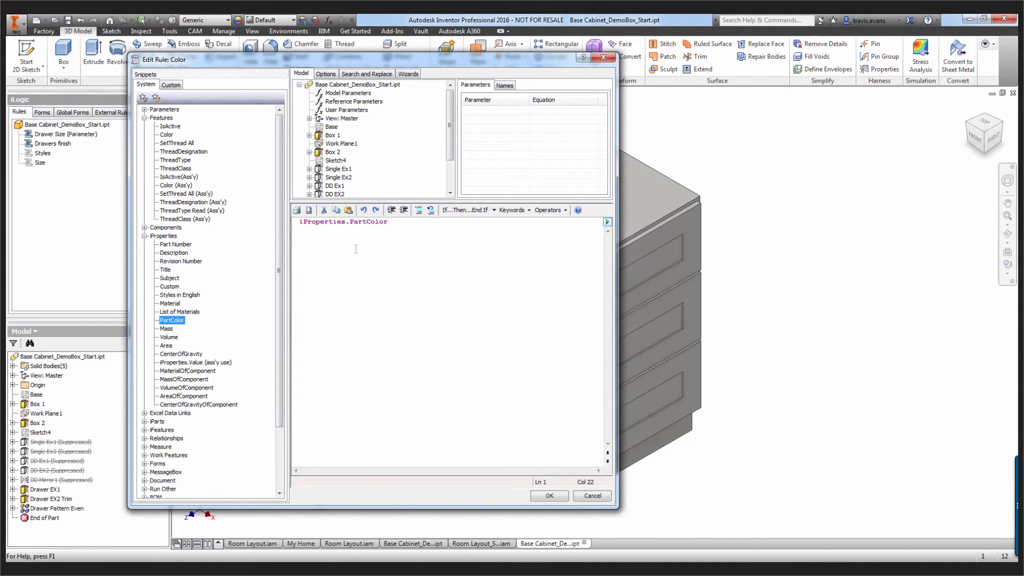
left_click(394, 224)
Capture the current state of Base Cabinet_DemoBox_Start.ipt below the PartColor line, and delete the captured code
key("Return")
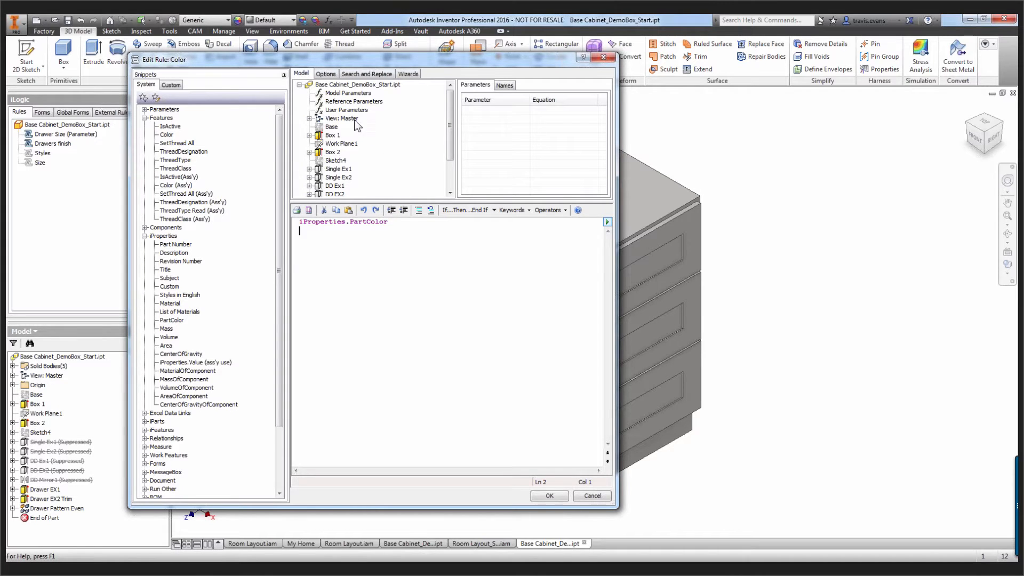
right_click(338, 86)
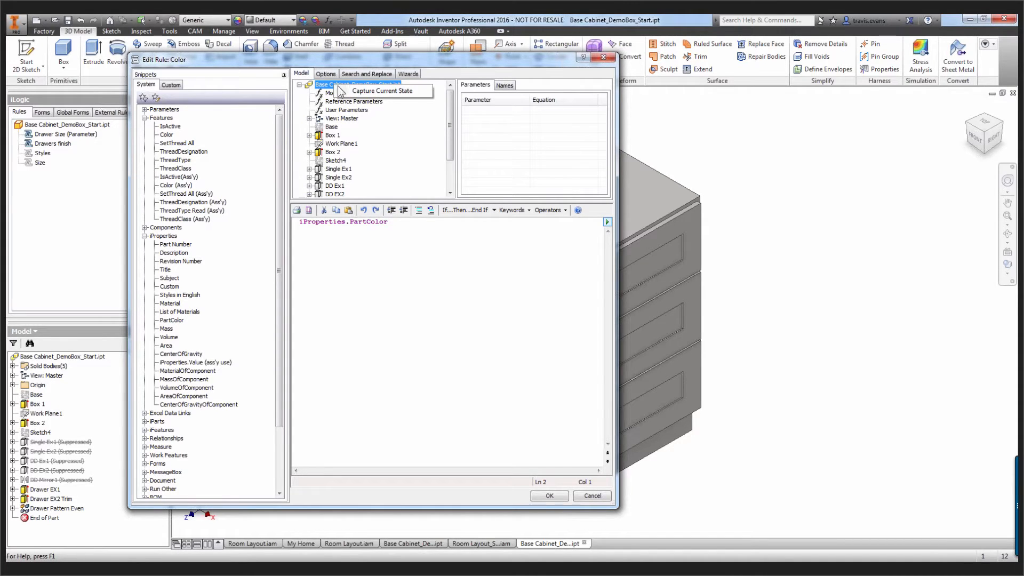
left_click(365, 90)
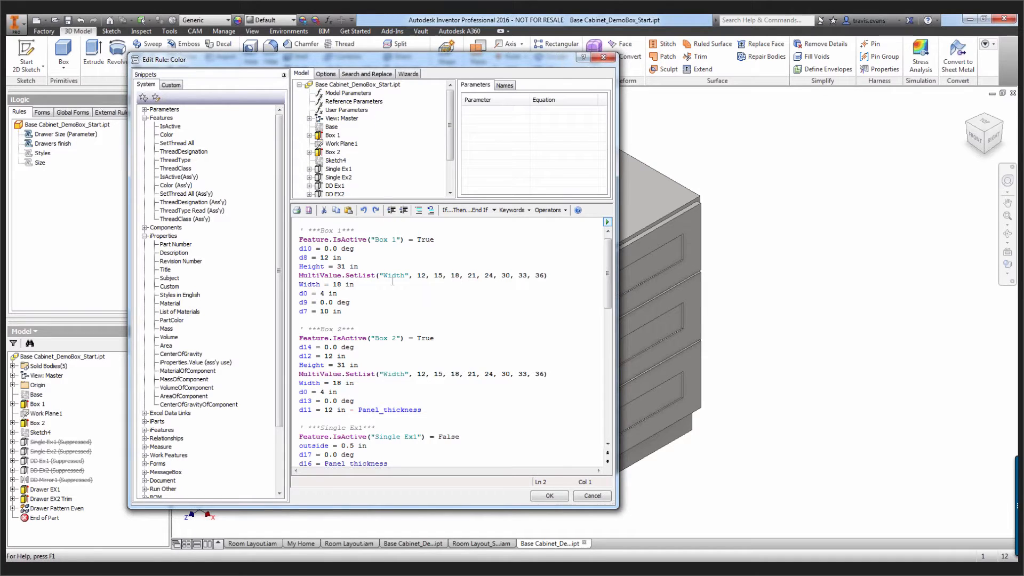
scroll(394, 256, "down", 7)
scroll(393, 281, "down", 9)
scroll(391, 280, "up", 16)
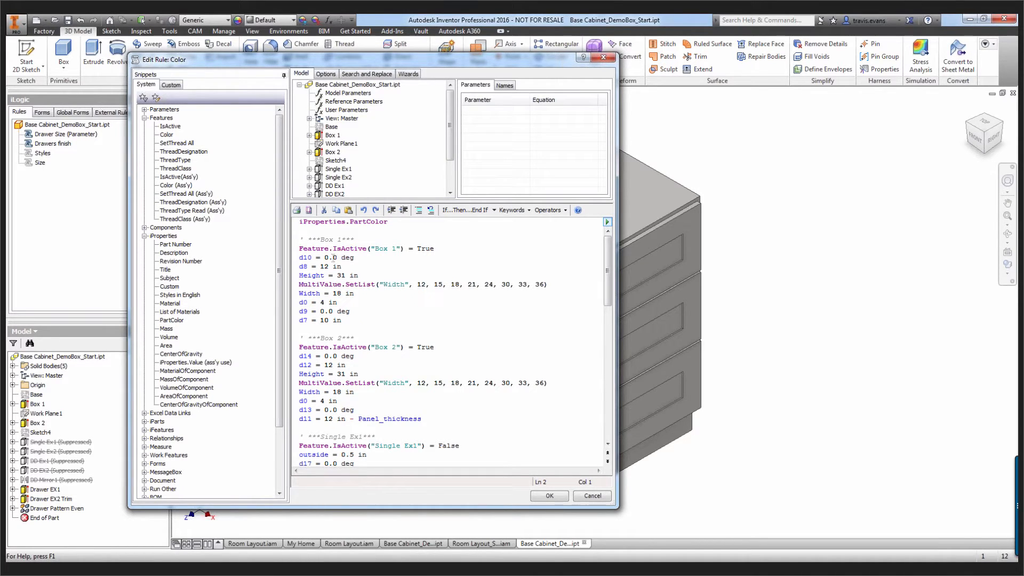
left_click_drag(307, 233, 367, 526)
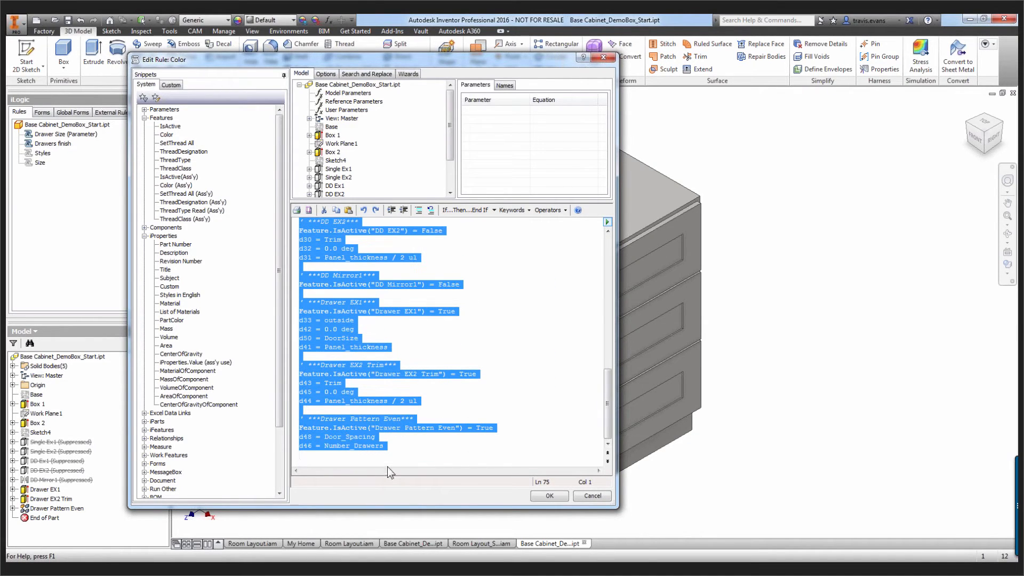
key("Delete")
Complete the rule line as iProperties.PartColor = Material_Finish and save the rule
left_click(414, 223)
type("=")
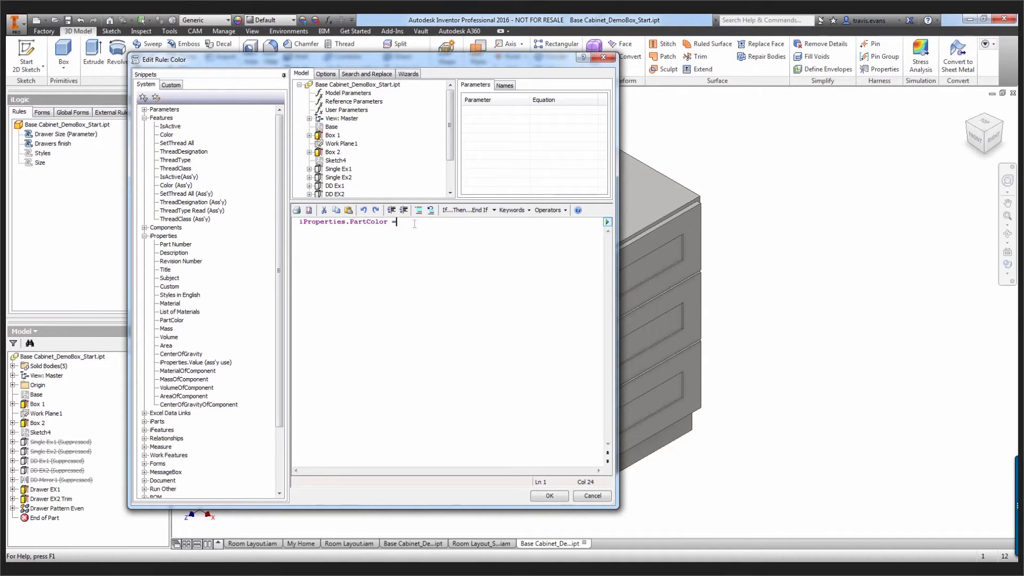
type(" Materil")
key("BackSpace")
key("BackSpace")
type("ial_Finch")
key("Left")
key("Left")
type("i")
key("End")
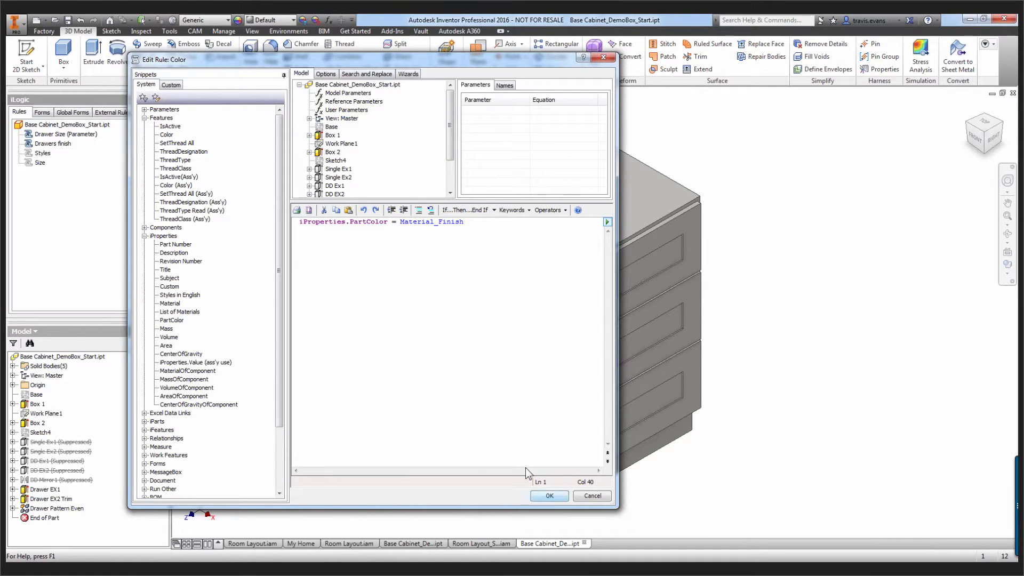
left_click(540, 495)
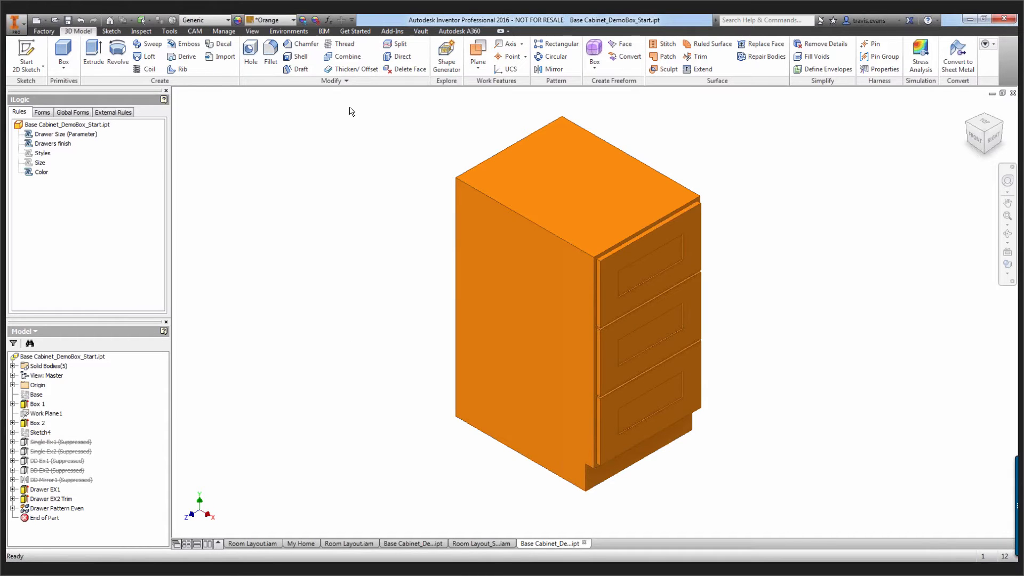
left_click(328, 21)
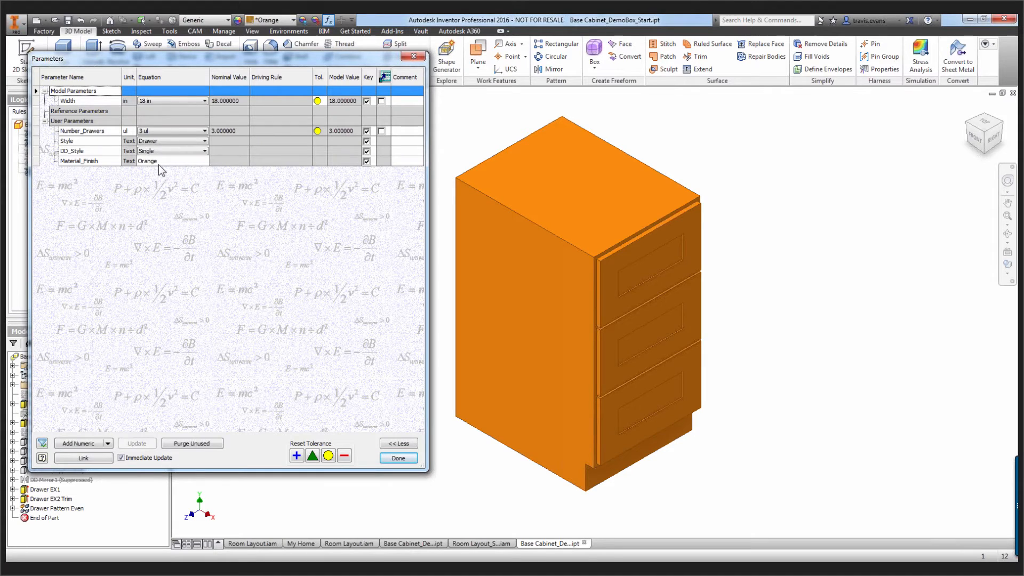
left_click(414, 58)
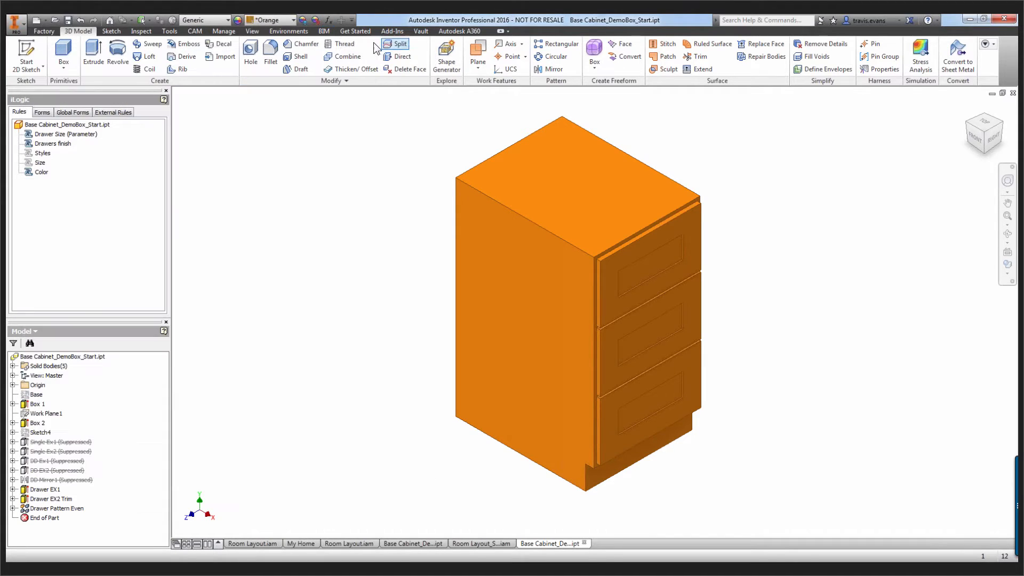
left_click(292, 20)
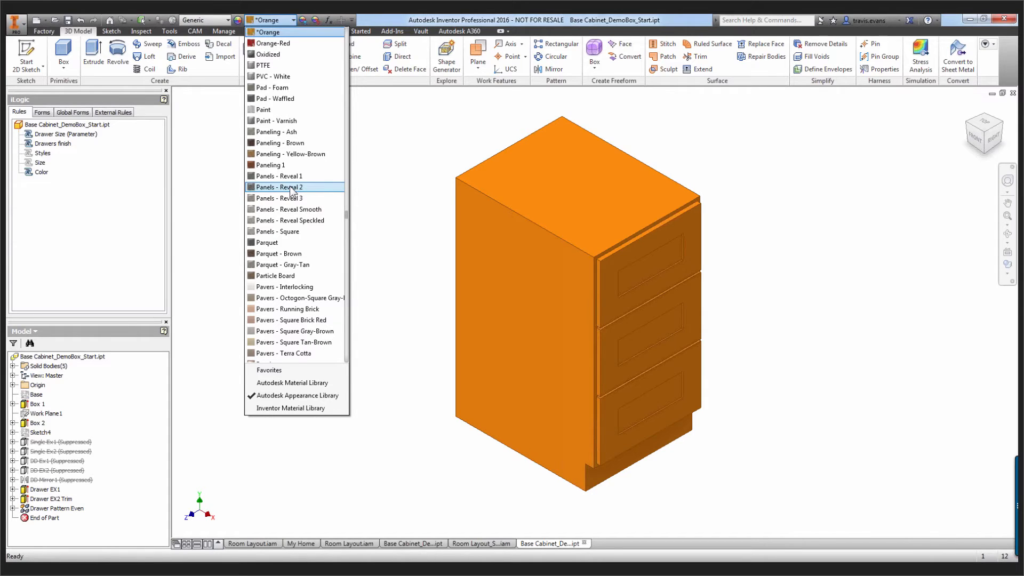
left_click(370, 166)
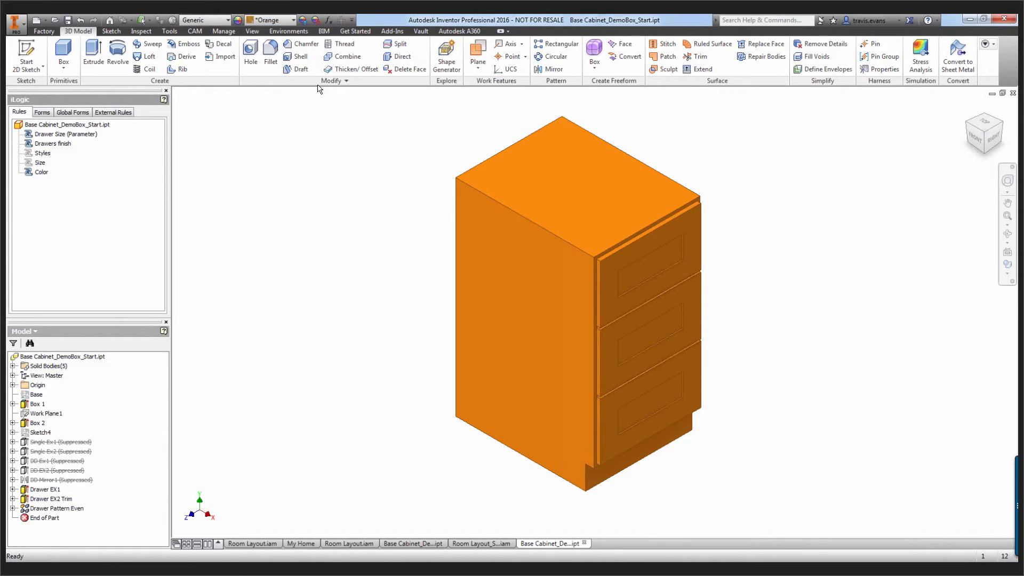
Make the Material_Finish user parameter multi-value and remove Orange from its value list
left_click(330, 20)
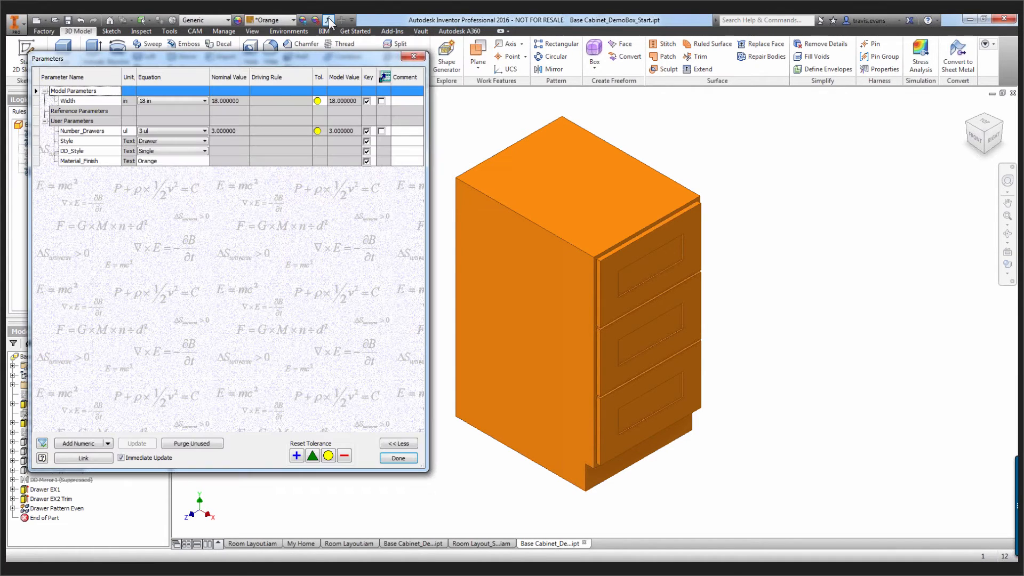
right_click(162, 160)
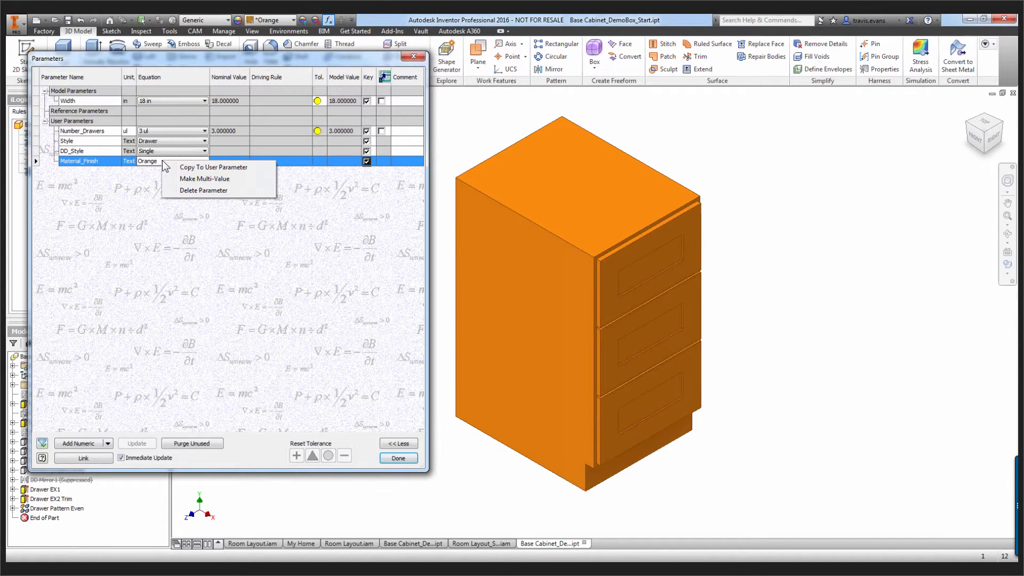
left_click(189, 179)
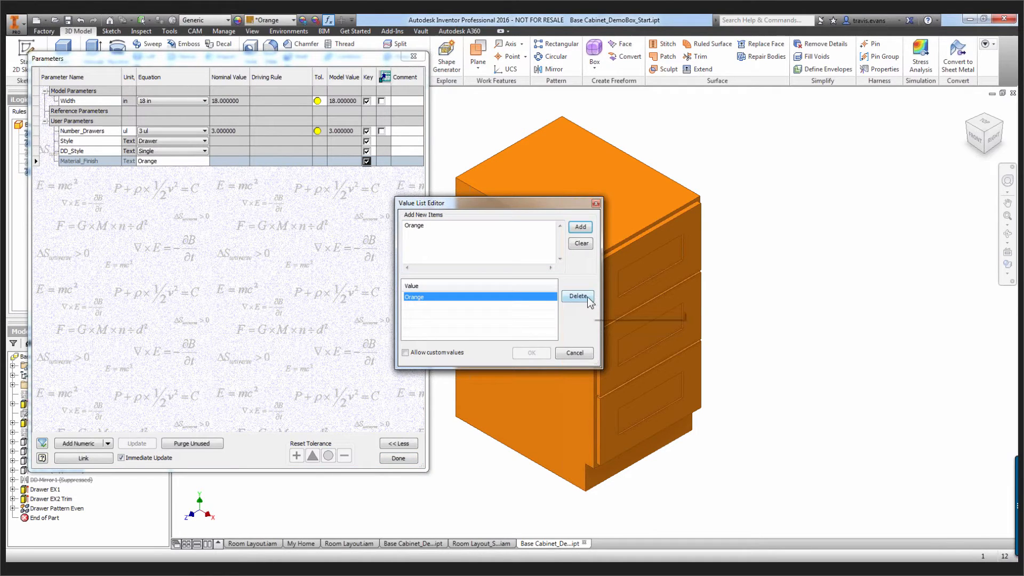
left_click(578, 297)
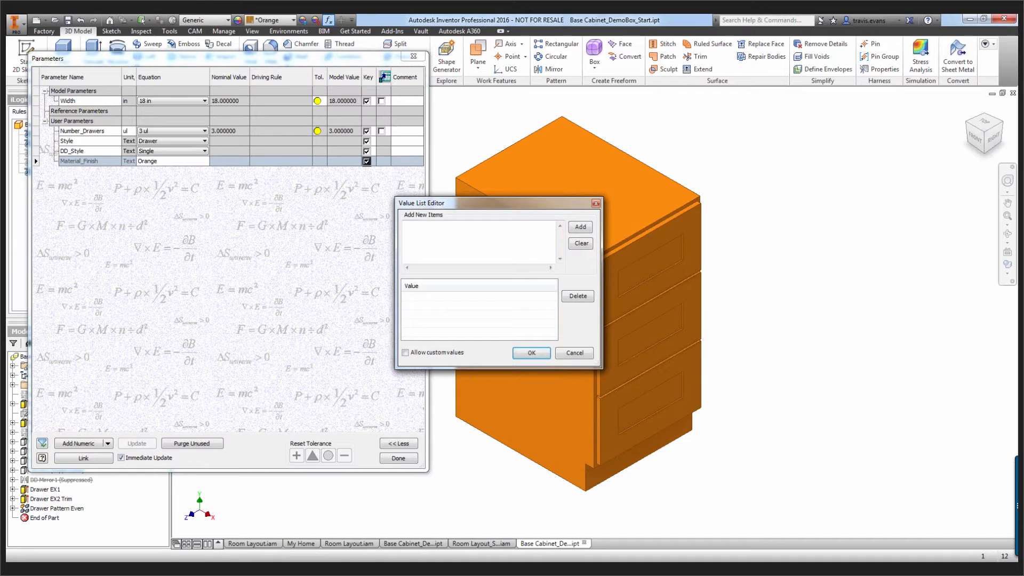
Copy the "Wood colors Cabinet" entries from Color Options.txt in Notepad and add them to the Material_Finish value list in Inventor
key("alt+Tab")
left_click(745, 336)
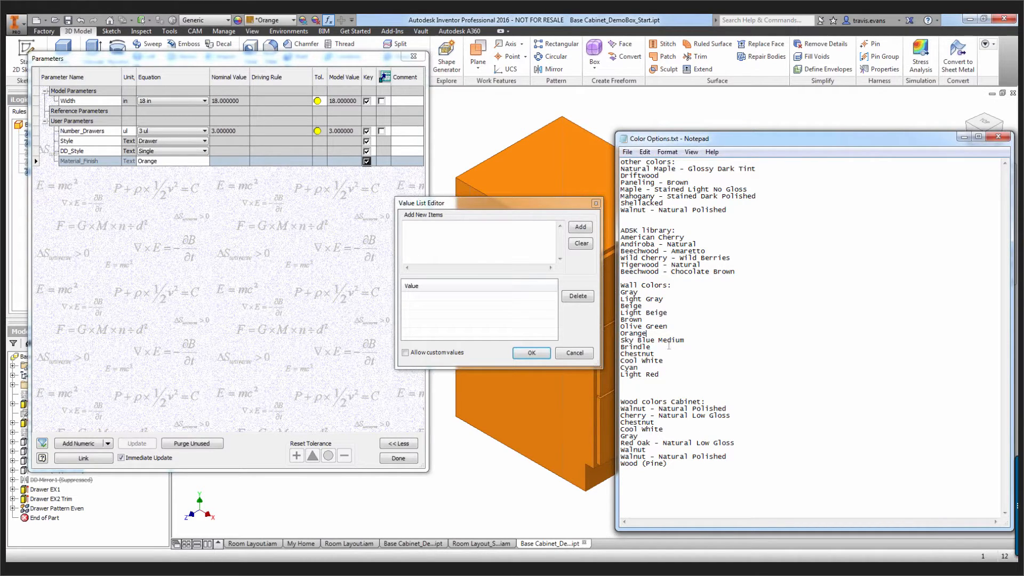
left_click_drag(667, 465, 620, 408)
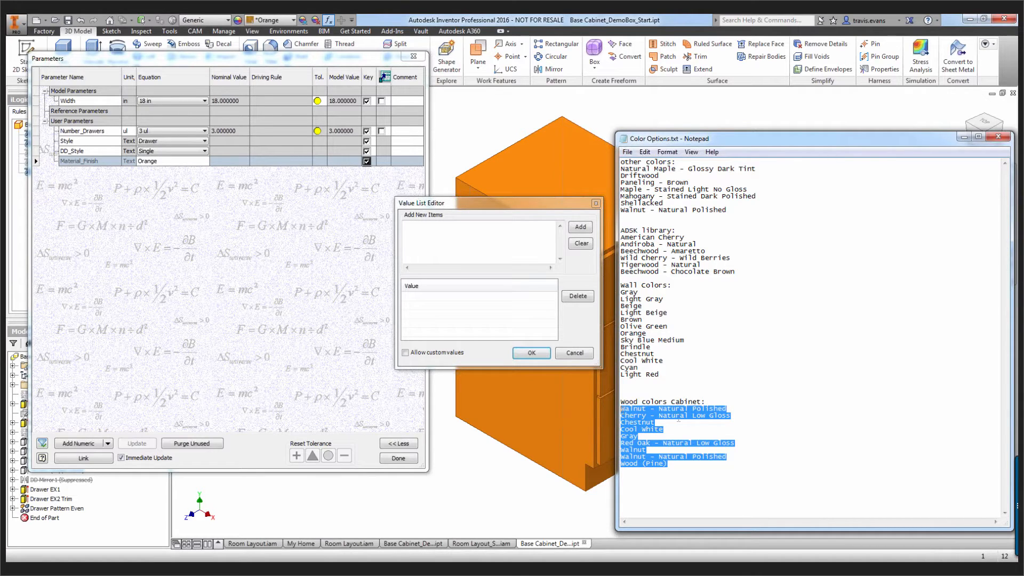
key("ctrl+c")
left_click(485, 231)
key("ctrl+v")
left_click(580, 227)
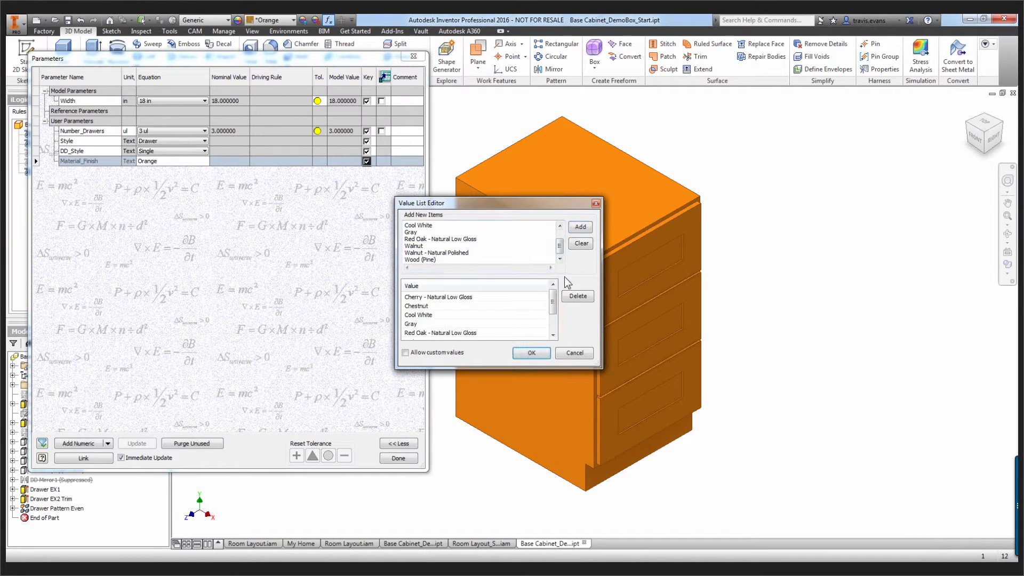
left_click(532, 353)
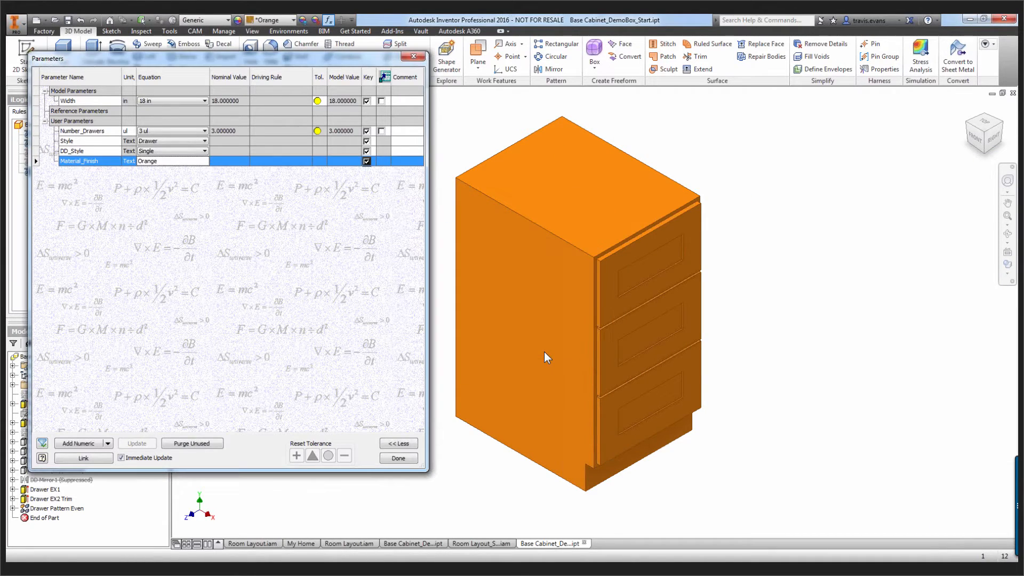
Test the color rule by setting Material_Finish to Chestnut, to Gray, and back to Chestnut
left_click(204, 162)
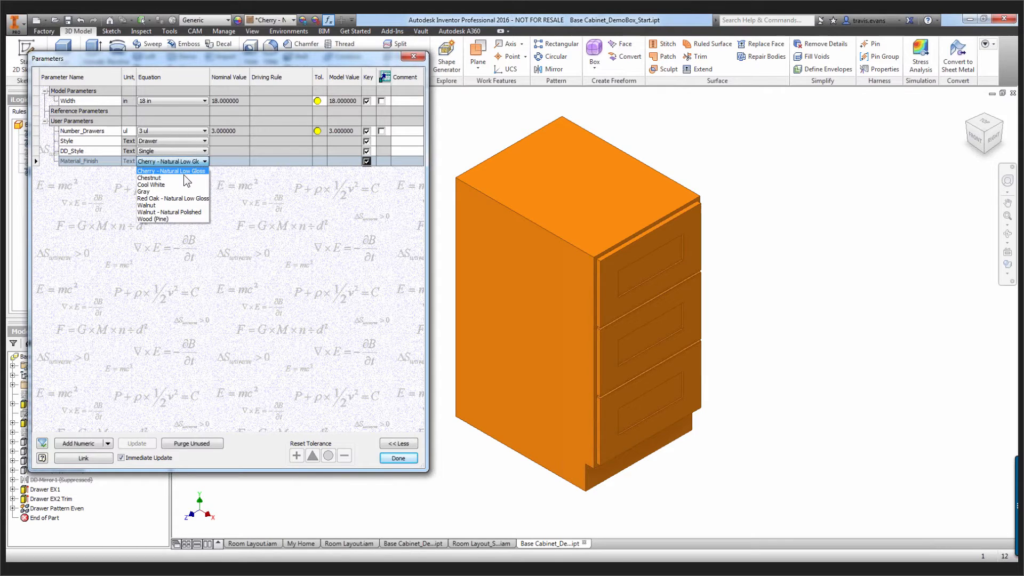
left_click(180, 177)
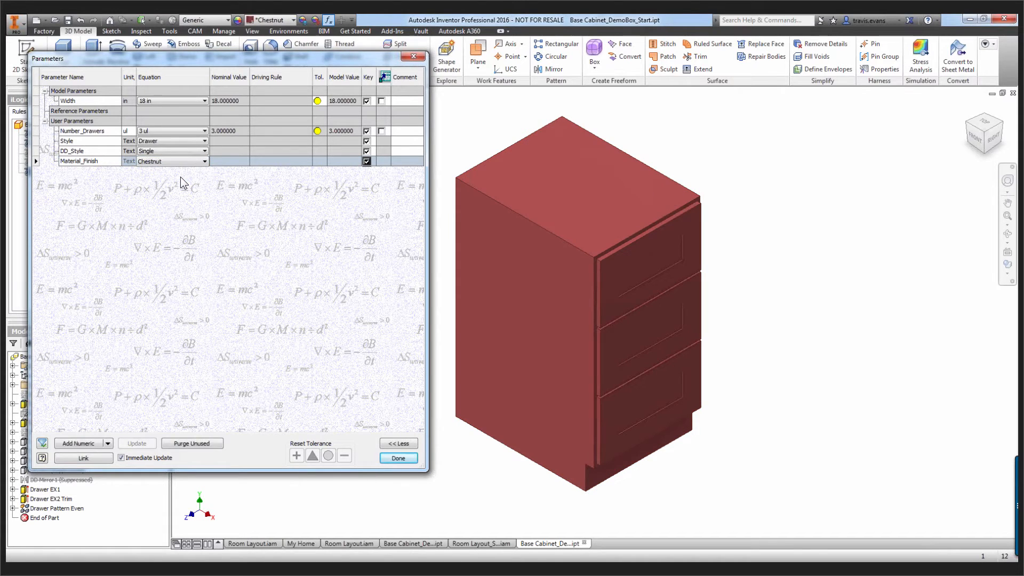
left_click(181, 162)
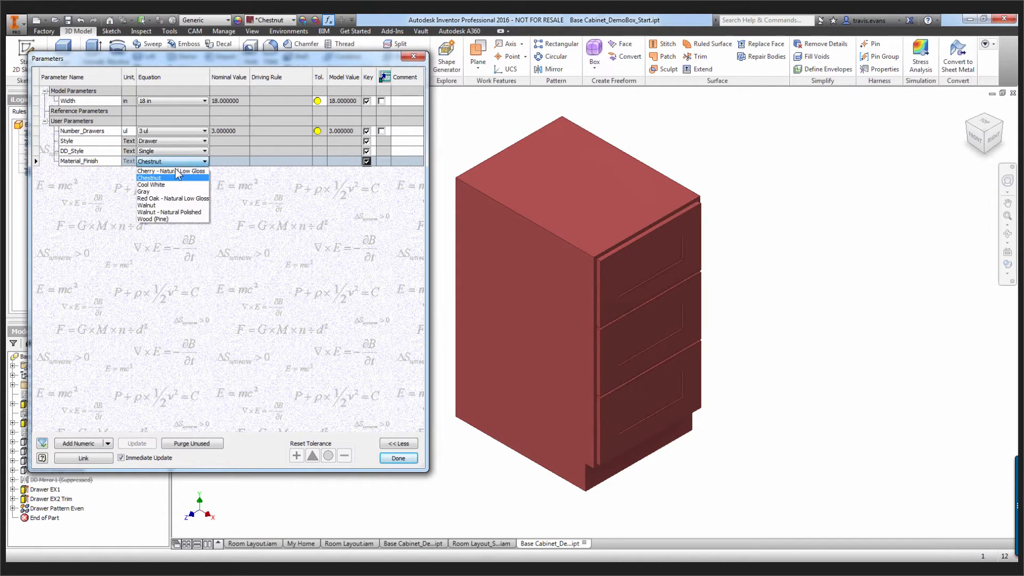
left_click(168, 192)
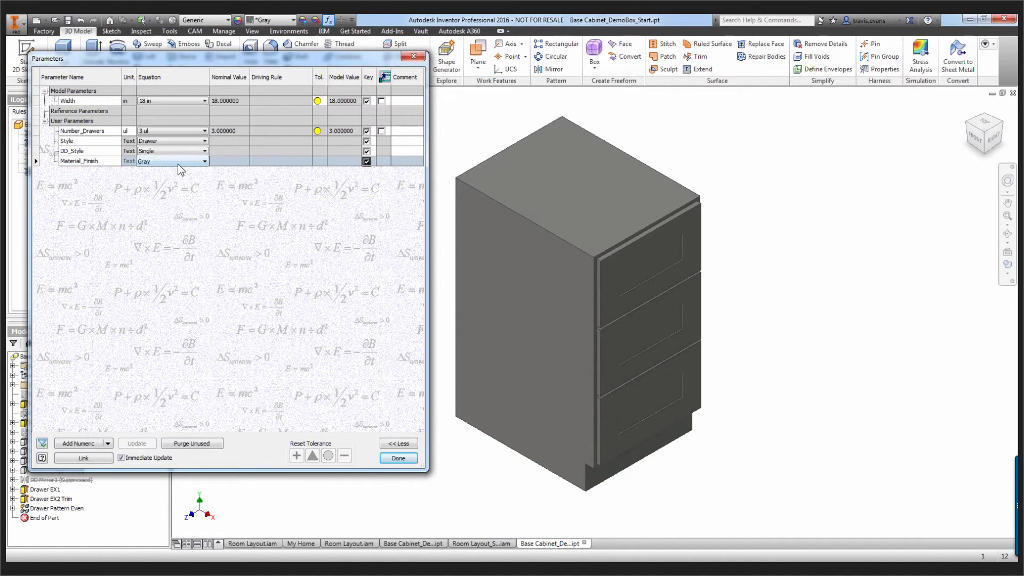
left_click(177, 163)
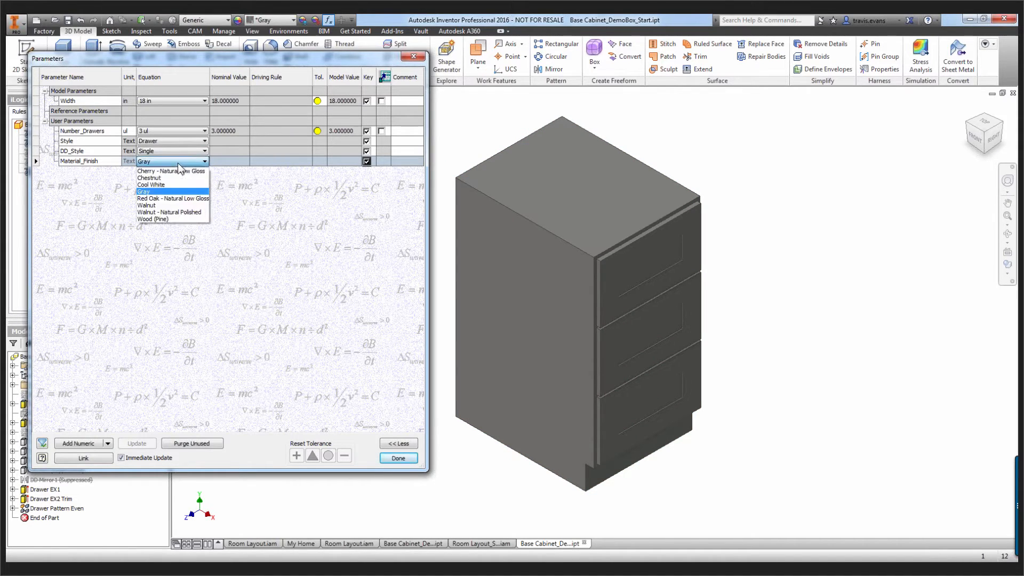
left_click(171, 176)
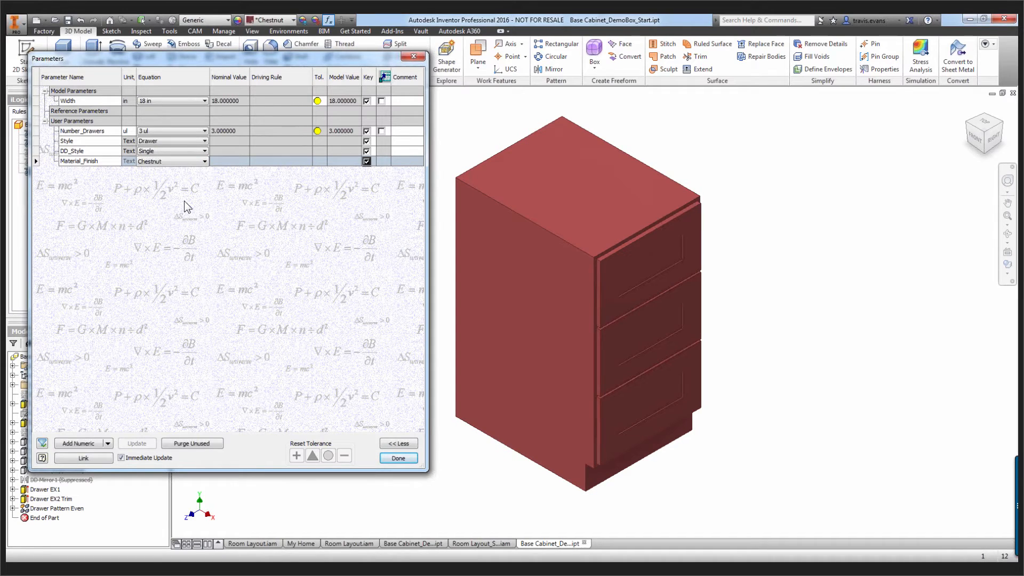
Close the Parameters dialog and choose the Shaded with edges visual style for the cabinet
left_click(397, 459)
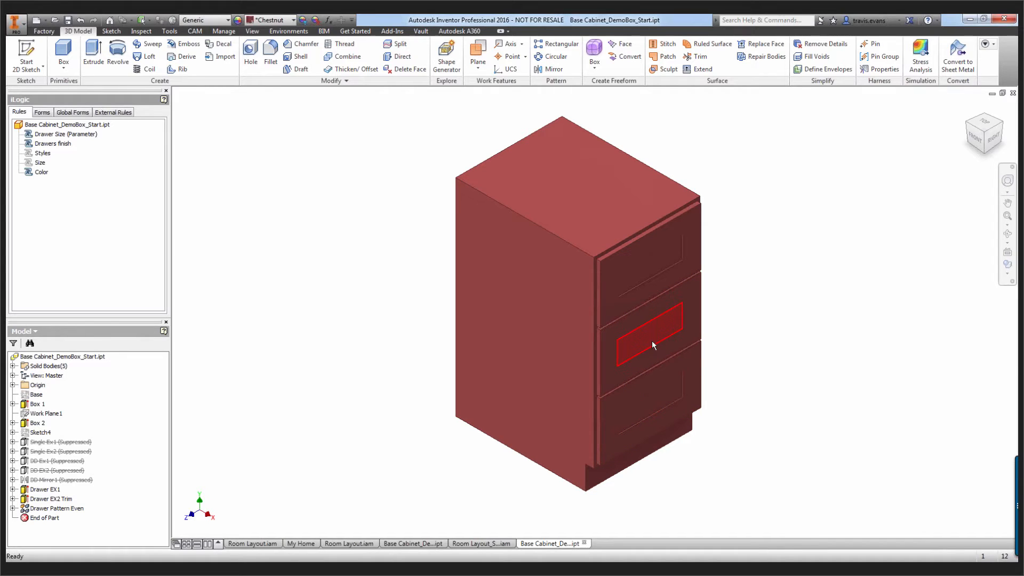
mouse_move(652, 340)
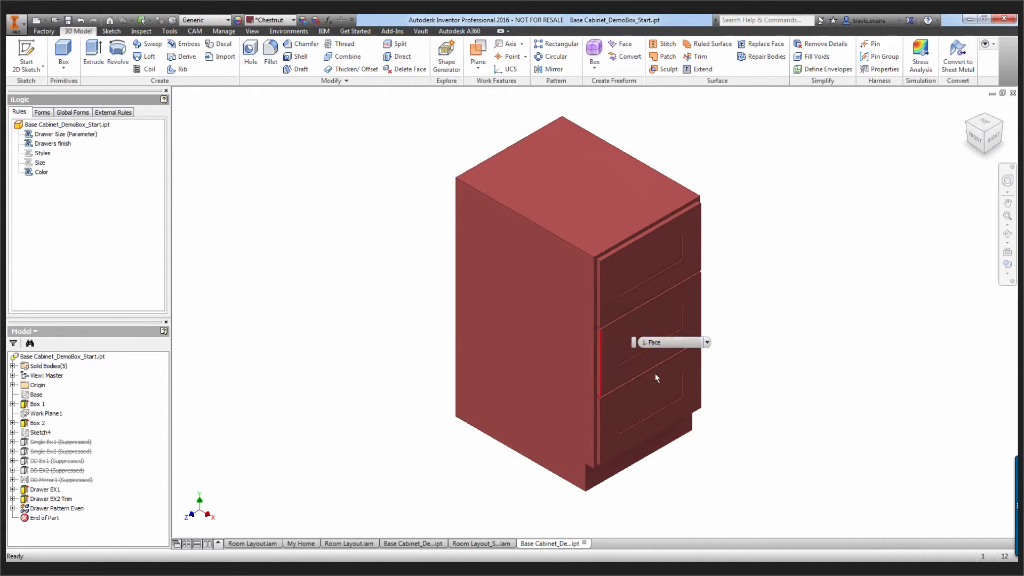
left_click(1007, 274)
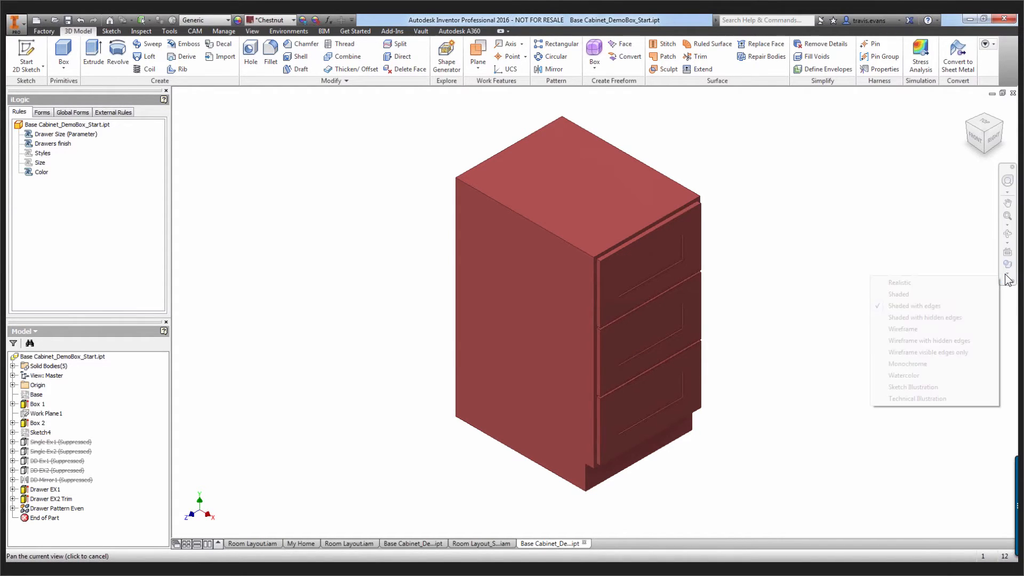
left_click(939, 302)
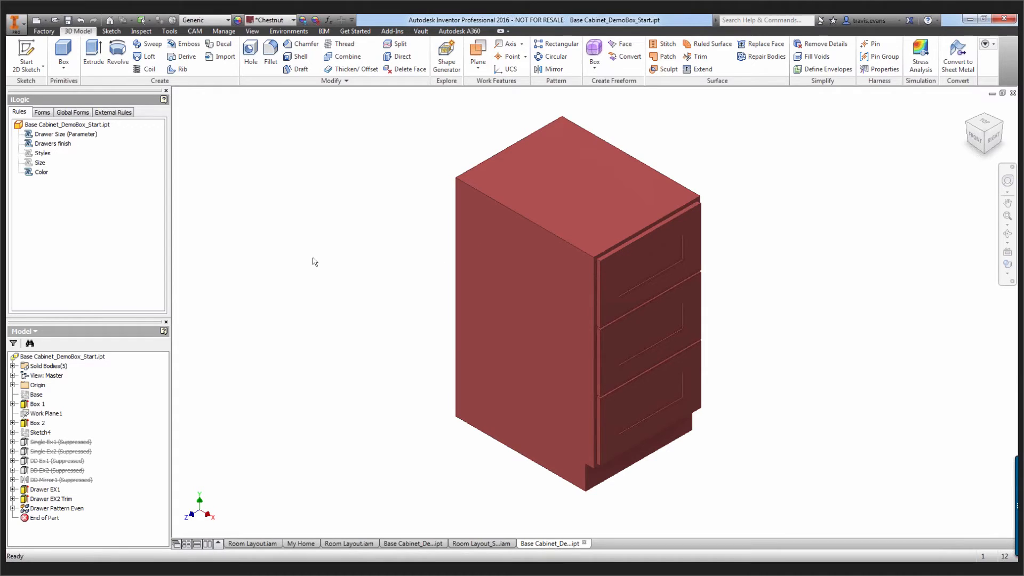
Open the Drawers finish rule for editing and insert an If…Then…End If block
double_click(52, 143)
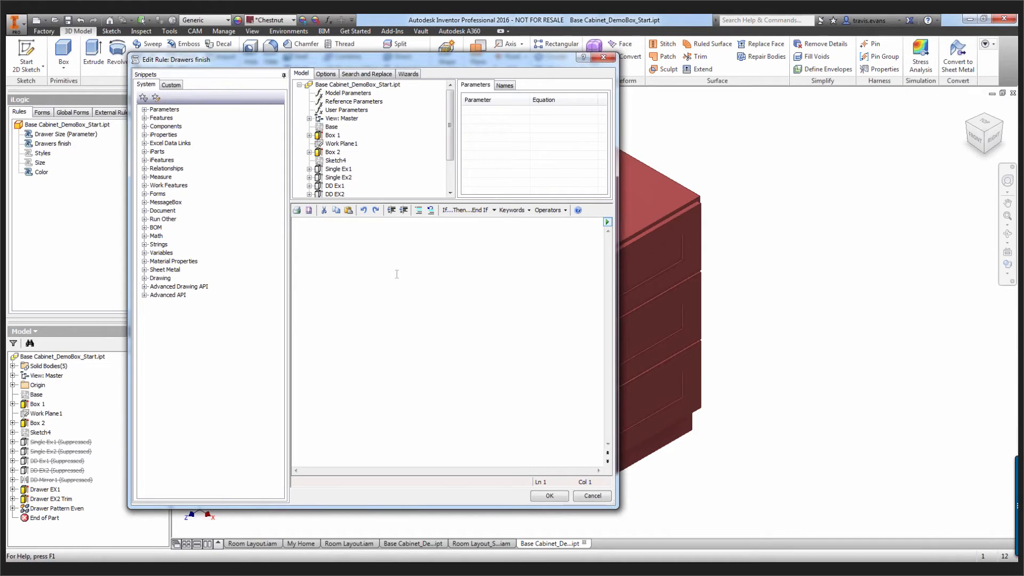
left_click(493, 209)
left_click(478, 224)
Replace the My_Expression placeholder with the condition Number_Drawers > 3, using the Number_Drawers user parameter
left_click_drag(367, 232, 312, 231)
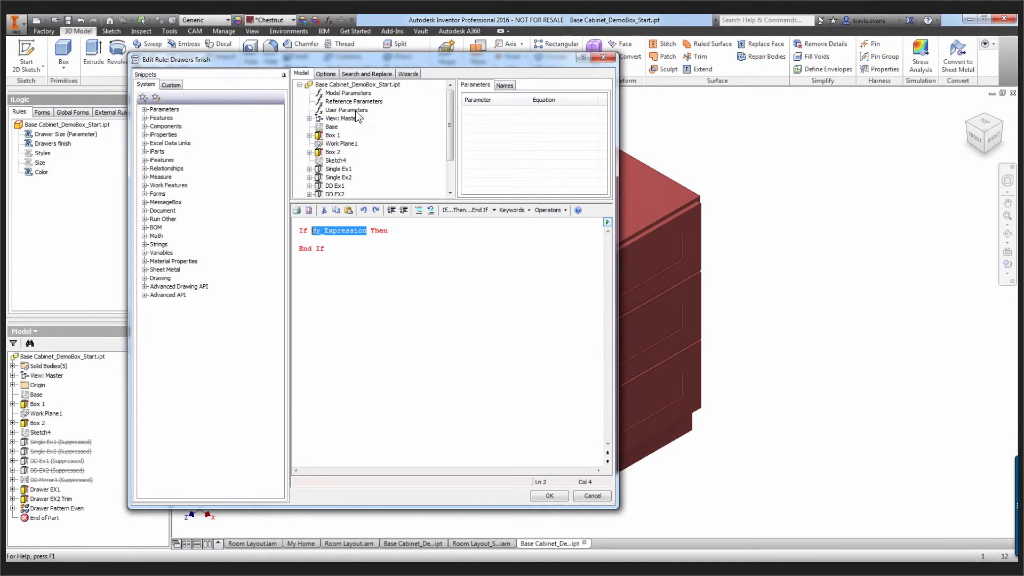
left_click(349, 94)
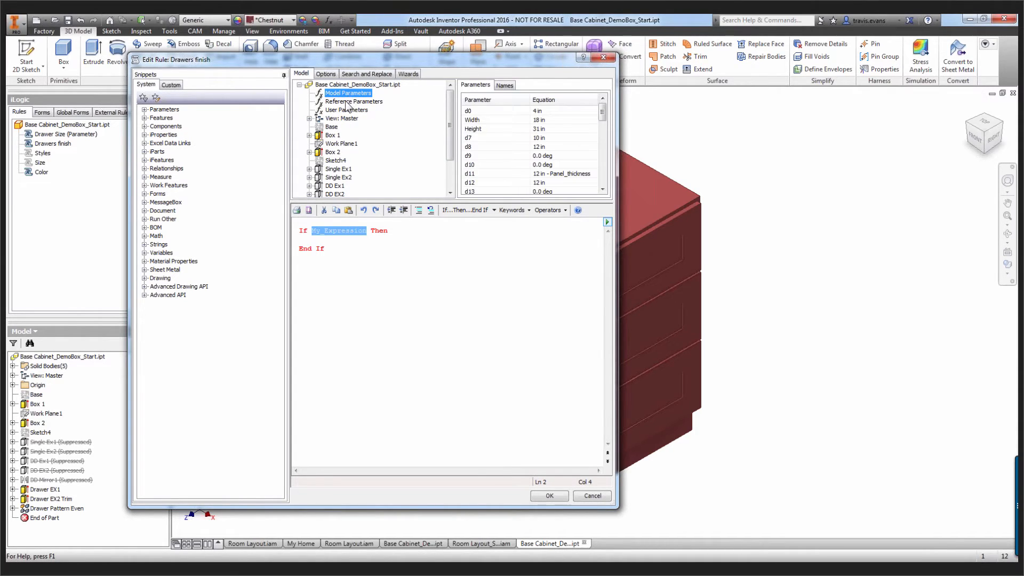
left_click_drag(604, 112, 603, 176)
left_click(347, 110)
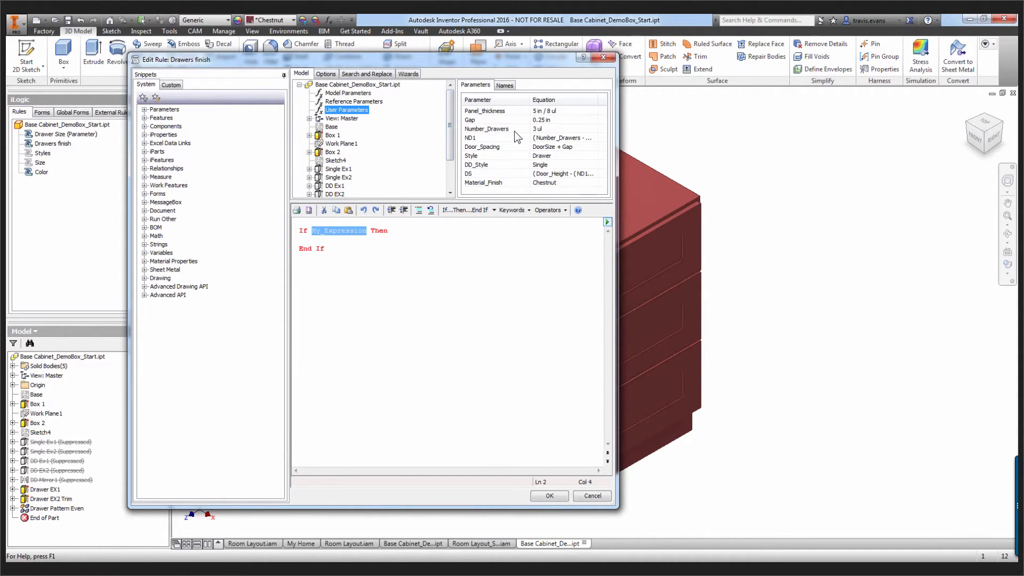
left_click(498, 129)
double_click(498, 129)
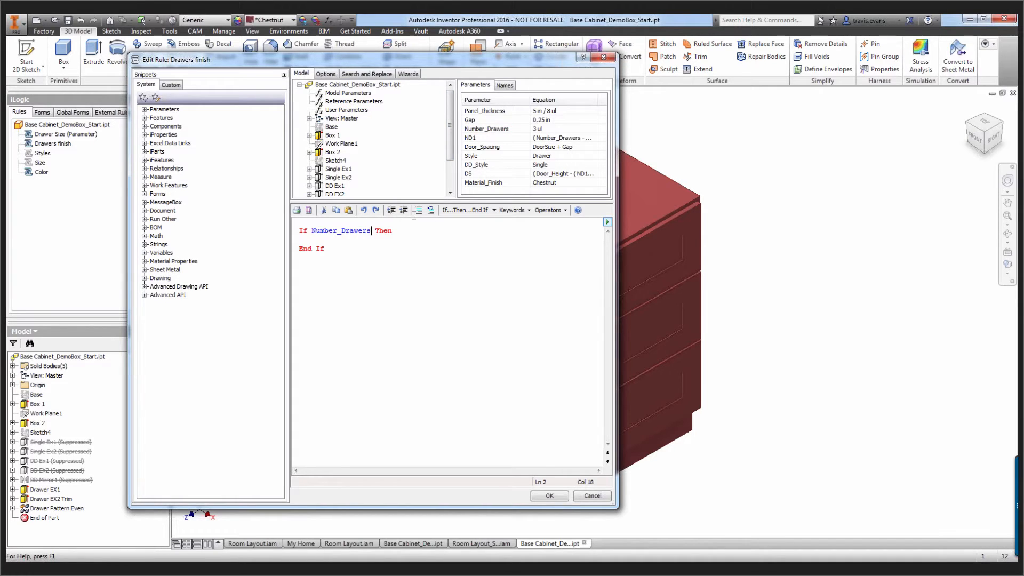
type("> 3")
Capture the current state of the Drawer EX2 Trim feature into the body of the If block
left_click(416, 242)
key("Return")
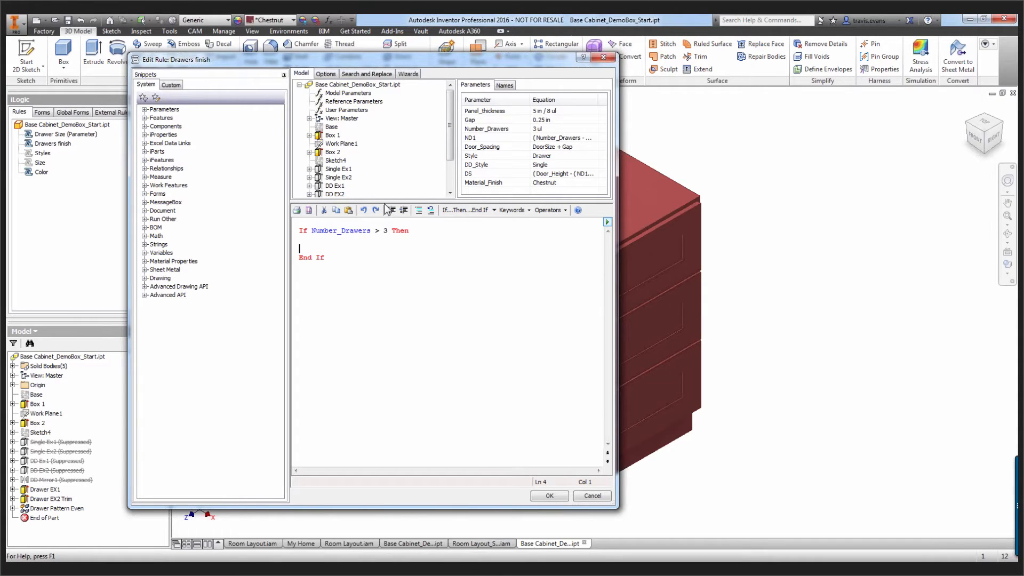
scroll(449, 117, "down", 2)
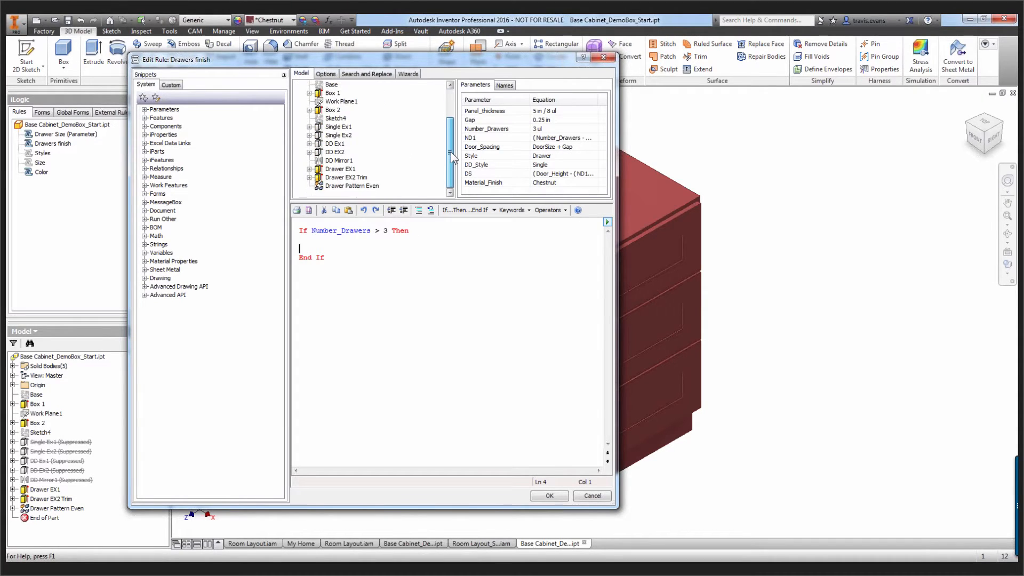
left_click(336, 170)
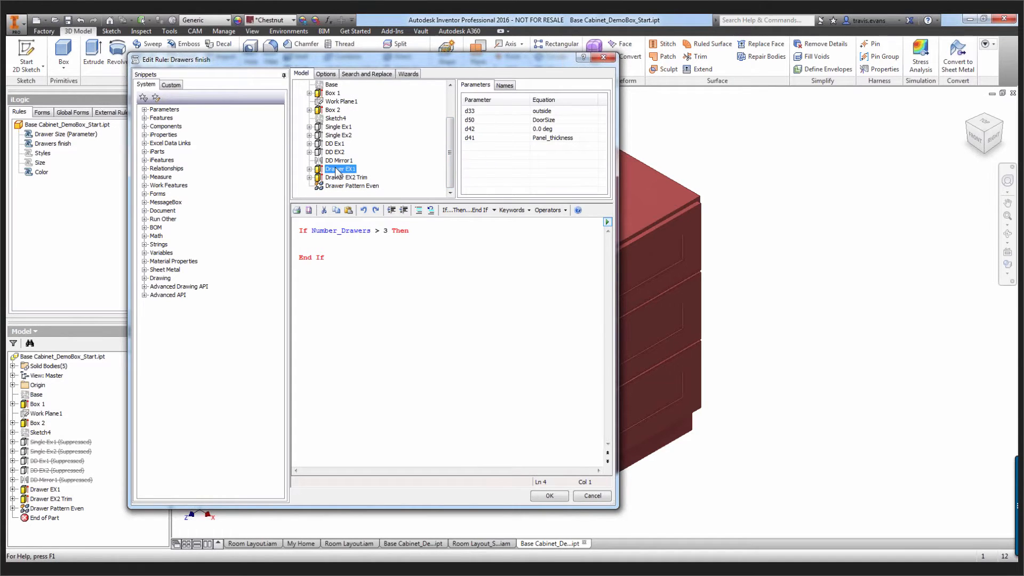
left_click(338, 178)
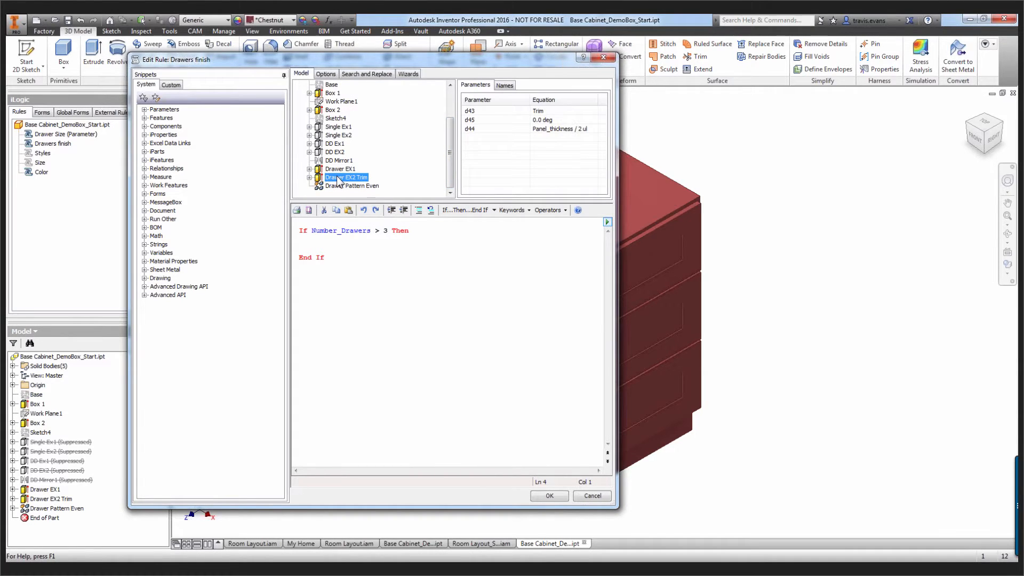
right_click(333, 174)
left_click(360, 179)
key("Delete")
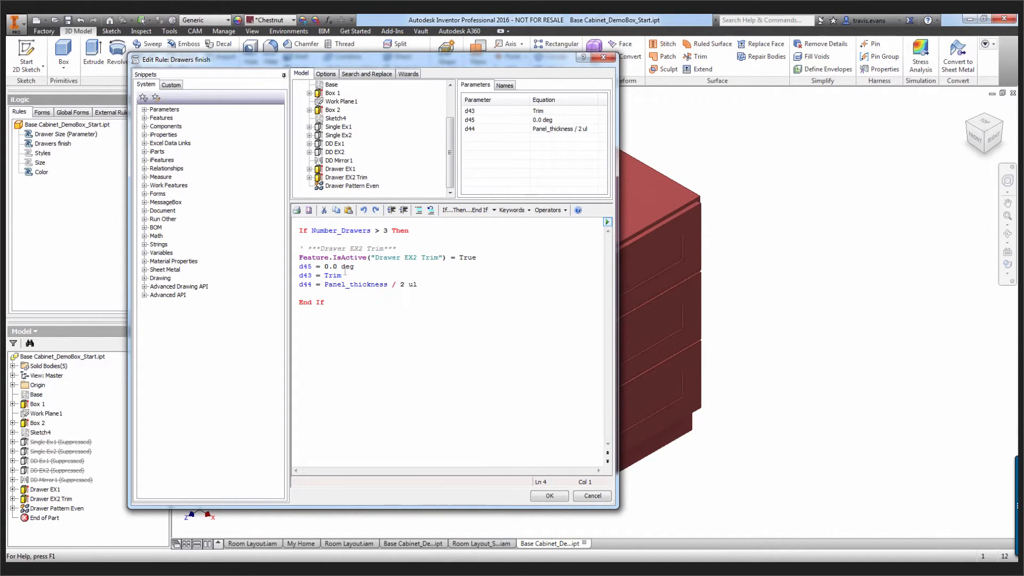
Delete the d45, d43 and d44 lines and the extra blank line, keeping only the Feature.IsActive statement
left_click_drag(418, 284, 293, 268)
key("Delete")
left_click(144, 118)
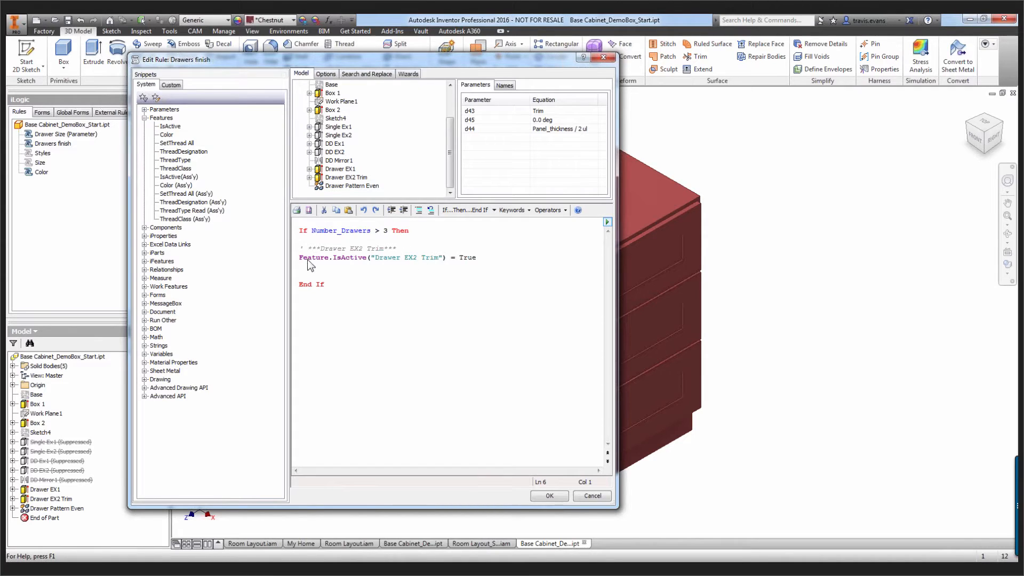
key("BackSpace")
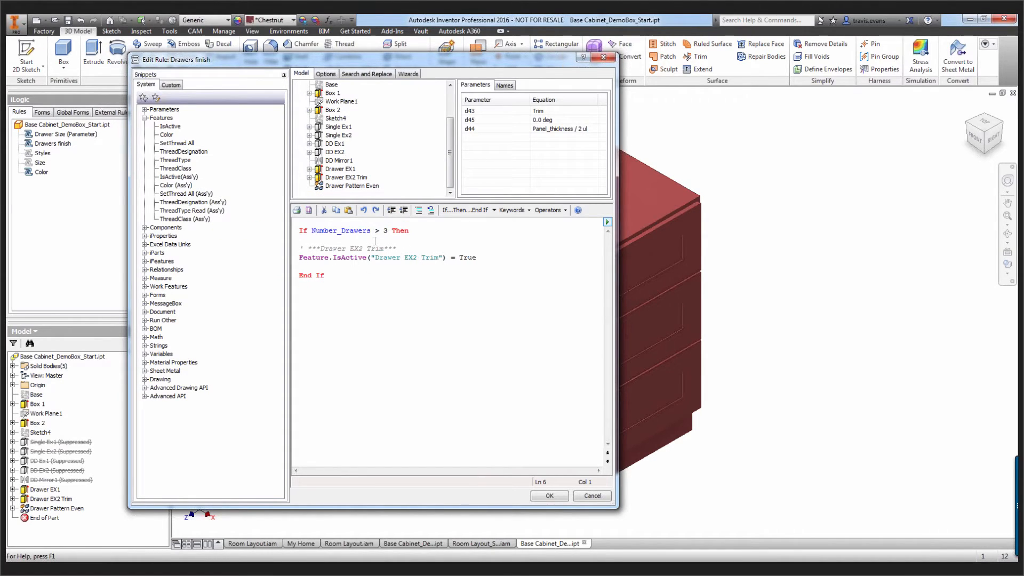
Add an Else If line below the first Drawer EX2 Trim statement
left_click(483, 261)
key("Return")
key("Return")
type("Else If")
key("Return")
Capture the Drawer EX2 Trim state under Else If and delete its d45, d43 and d44 lines
right_click(360, 177)
left_click(376, 184)
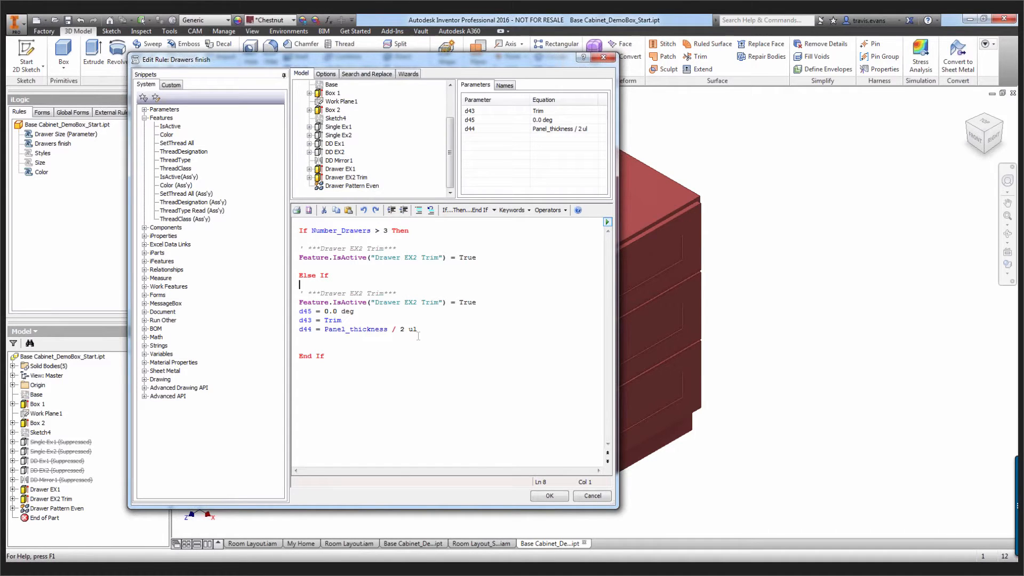
key("shift+Up")
key("shift+Up")
key("shift+Up")
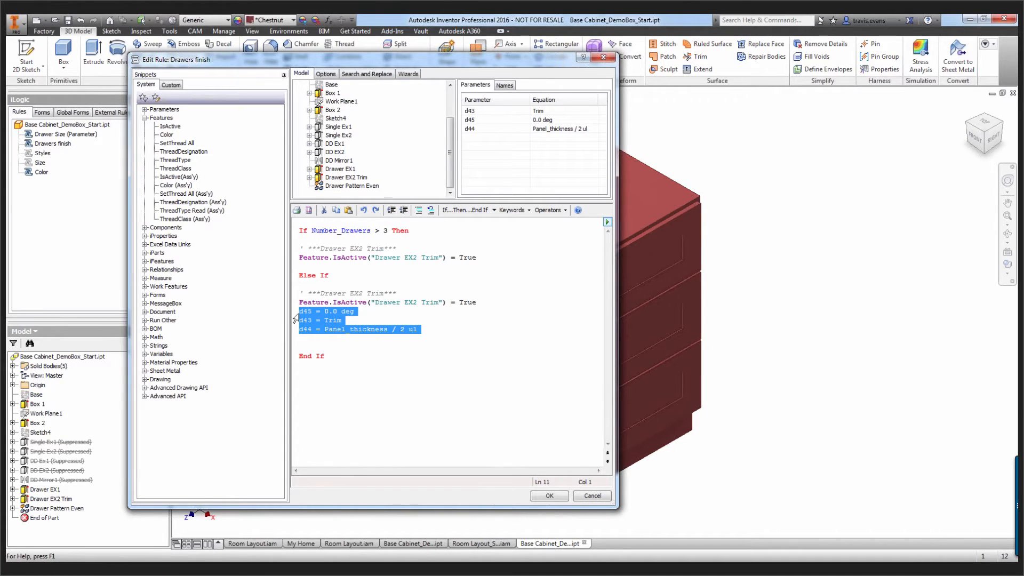
key("Delete")
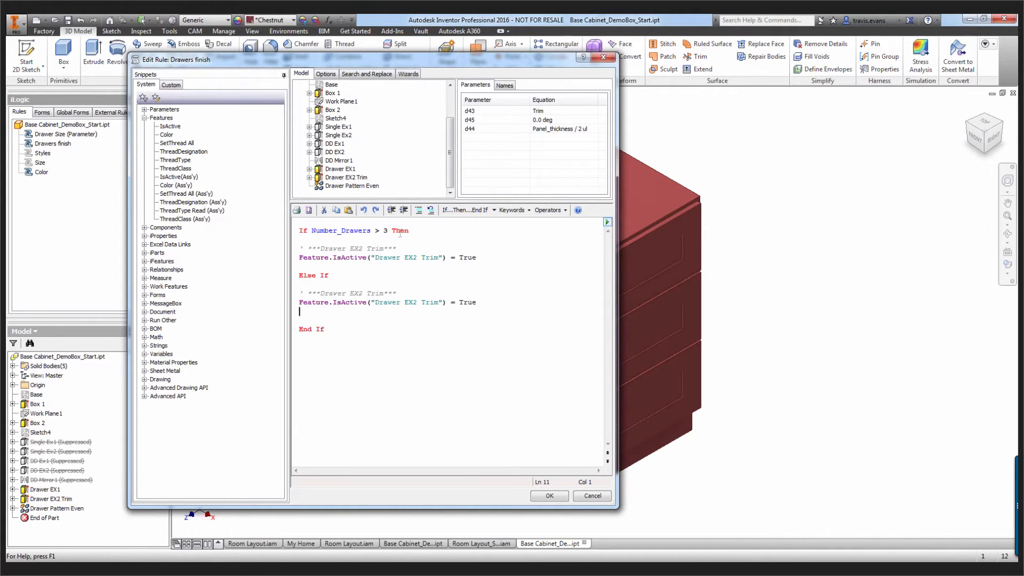
Set Drawer EX2 Trim's IsActive to False in the If branch and True under Else If, and try to save the rule
left_click(479, 258)
key("BackSpace")
key("BackSpace")
key("BackSpace")
key("BackSpace")
type("False")
left_click(484, 304)
key("BackSpace")
key("BackSpace")
key("BackSpace")
key("BackSpace")
type("True")
left_click(322, 316)
left_click(559, 494)
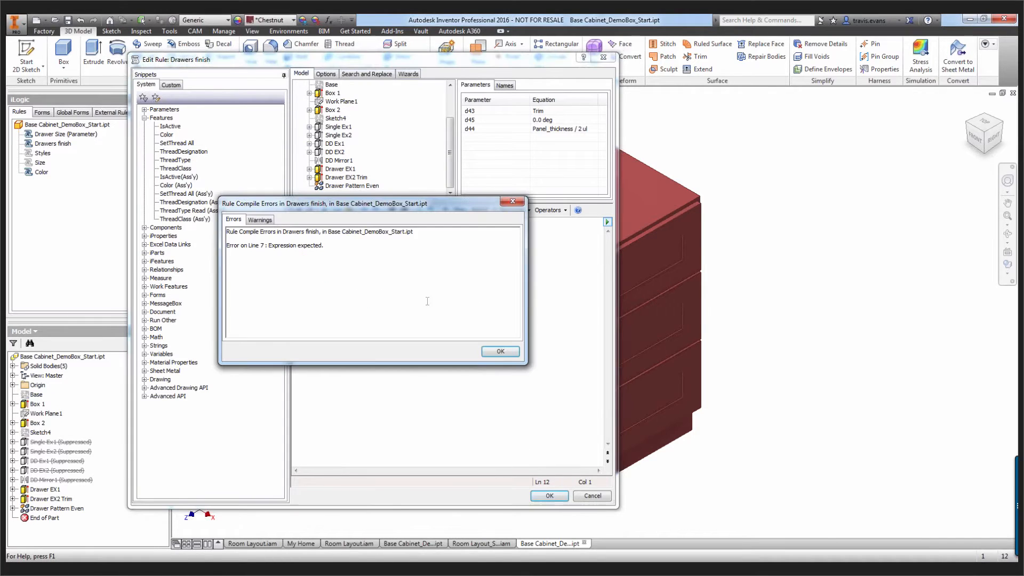
left_click(501, 353)
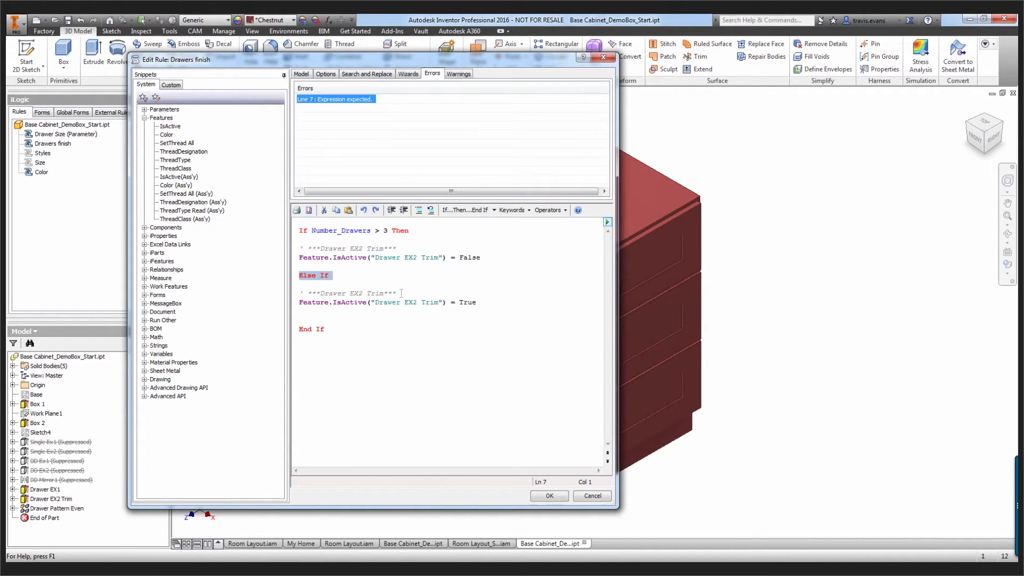
left_click(368, 278)
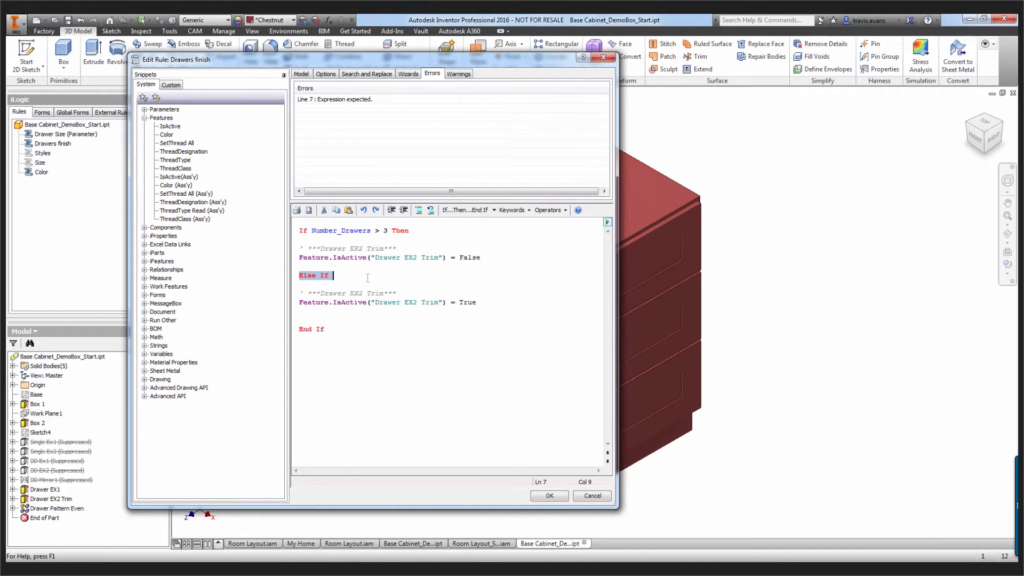
left_click_drag(383, 229, 311, 230)
left_click_drag(367, 259, 366, 267)
left_click(358, 276)
left_click(357, 275)
type("(\"")
key("BackSpace")
key("BackSpace")
key("BackSpace")
Copy the condition Number_Drawers > 3 Then onto the Else If line, change its operator to <=, and save the rule
left_click_drag(311, 230, 408, 226)
key("ctrl+c")
left_click(360, 276)
key("ctrl+v")
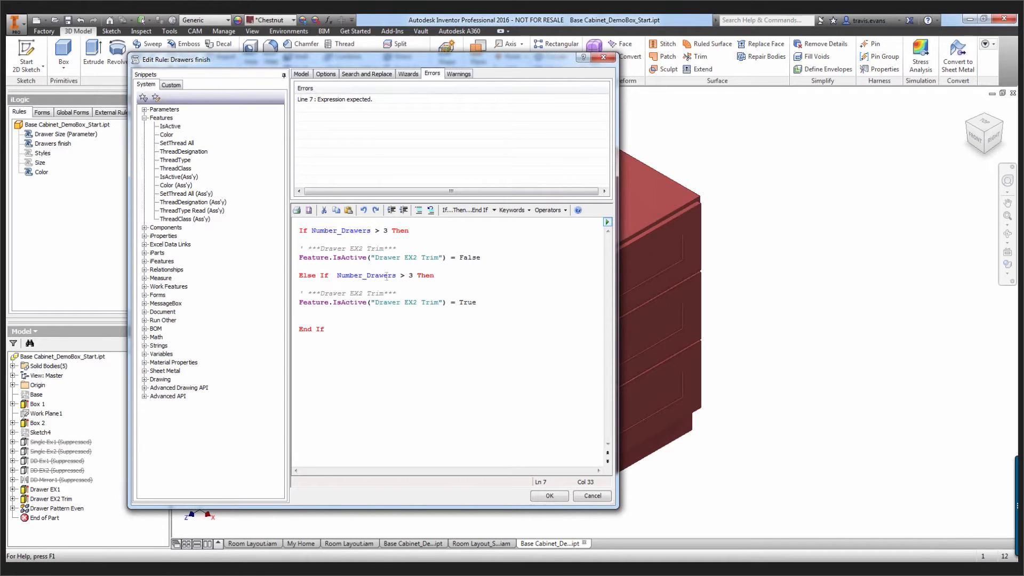
left_click(404, 275)
key("BackSpace")
type("<=")
left_click(550, 495)
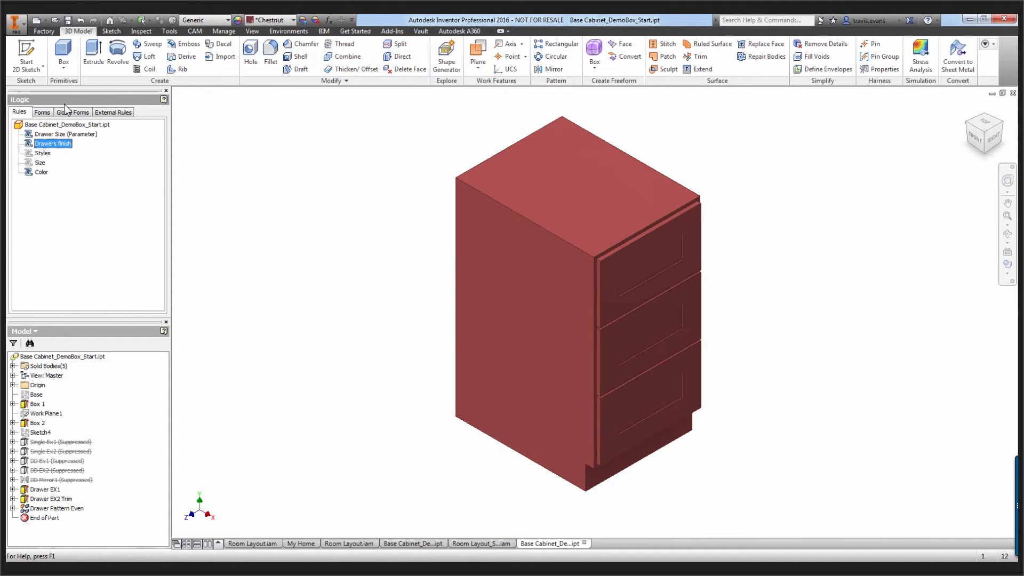
Set the Number_Drawers user parameter to 2 and Material_Finish to Gray
left_click(327, 20)
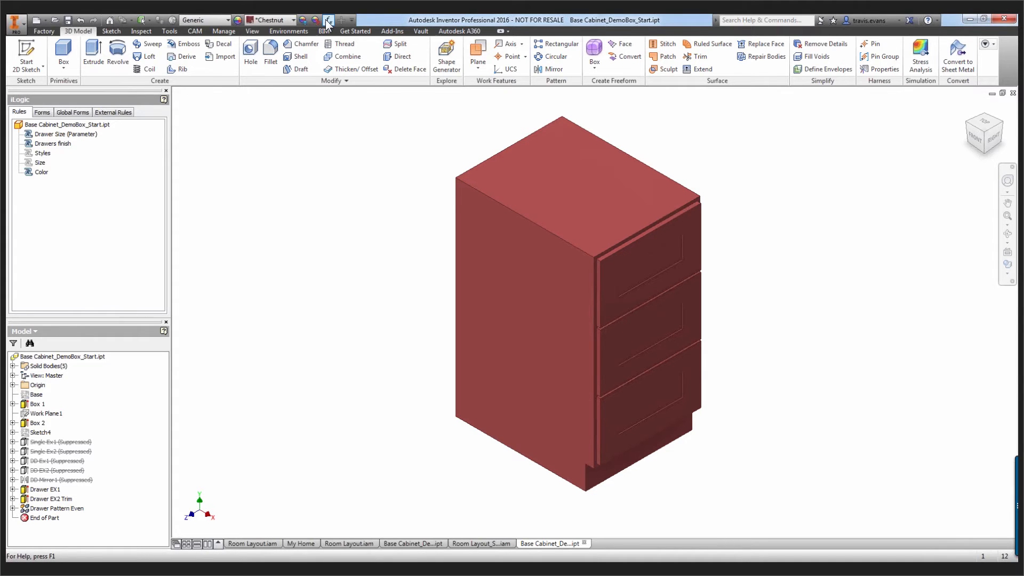
left_click(202, 132)
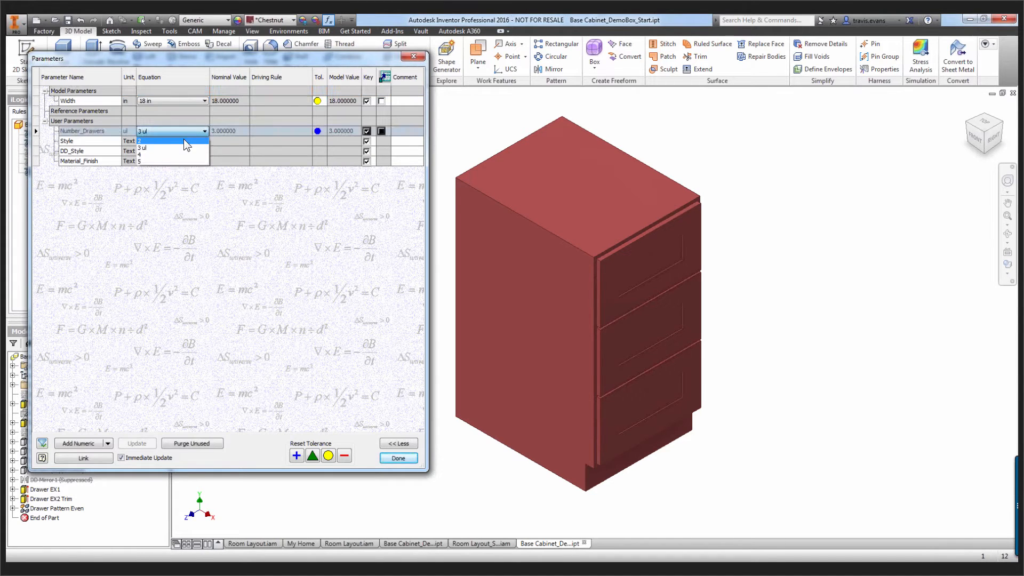
left_click(184, 141)
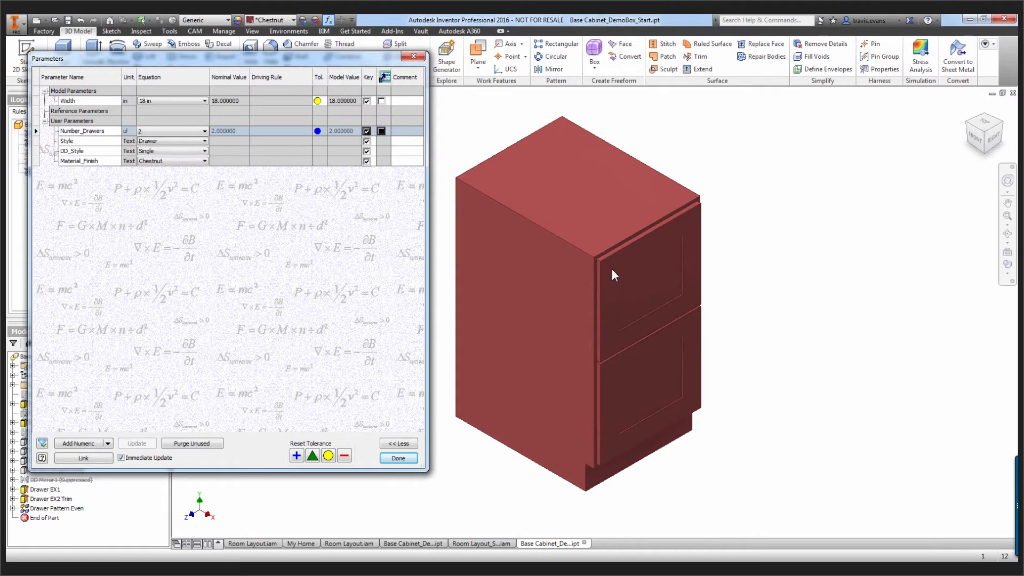
left_click(181, 161)
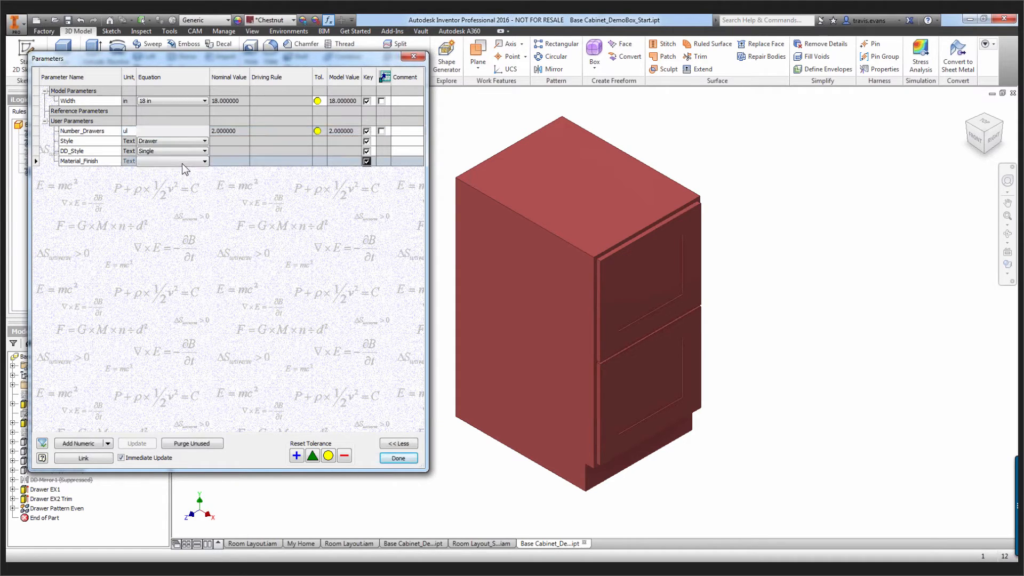
left_click(182, 161)
left_click(155, 191)
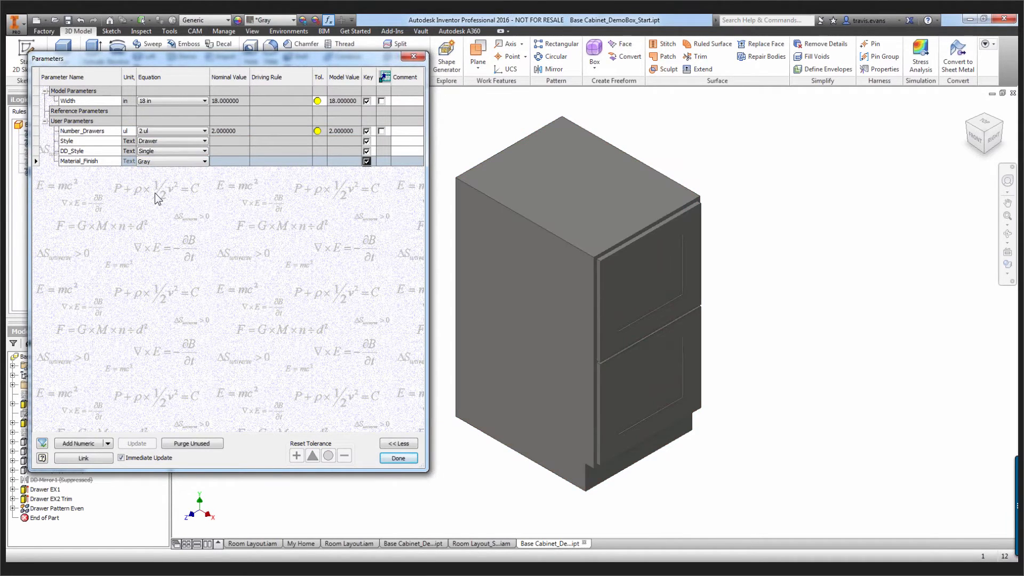
Try the Walnut value for Material_Finish and set it back to Gray
left_click(167, 163)
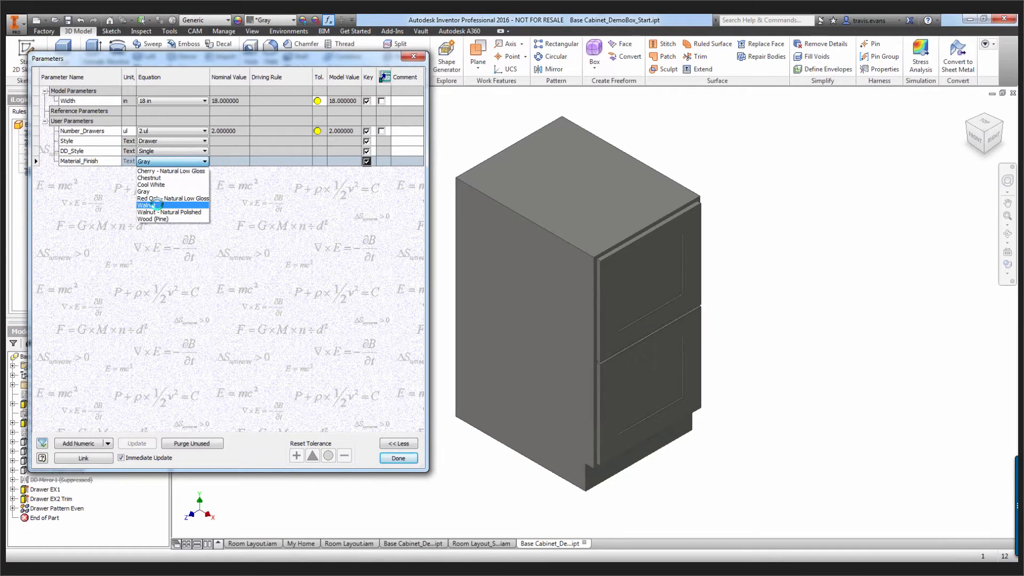
left_click(160, 208)
left_click(161, 162)
left_click(155, 191)
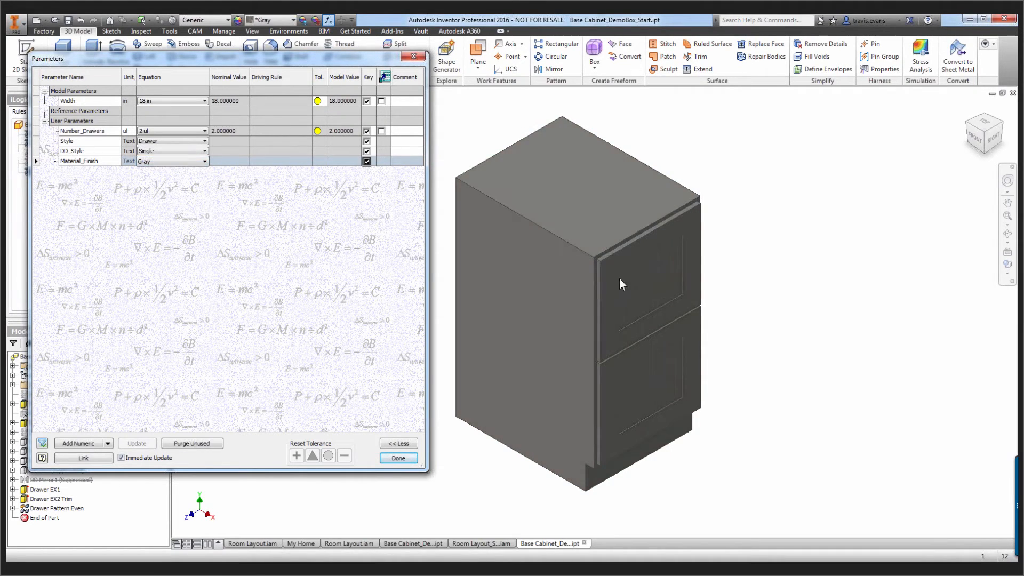
Set Number_Drawers to 4 to test the drawer trim rule, and close the Parameters dialog
left_click(198, 130)
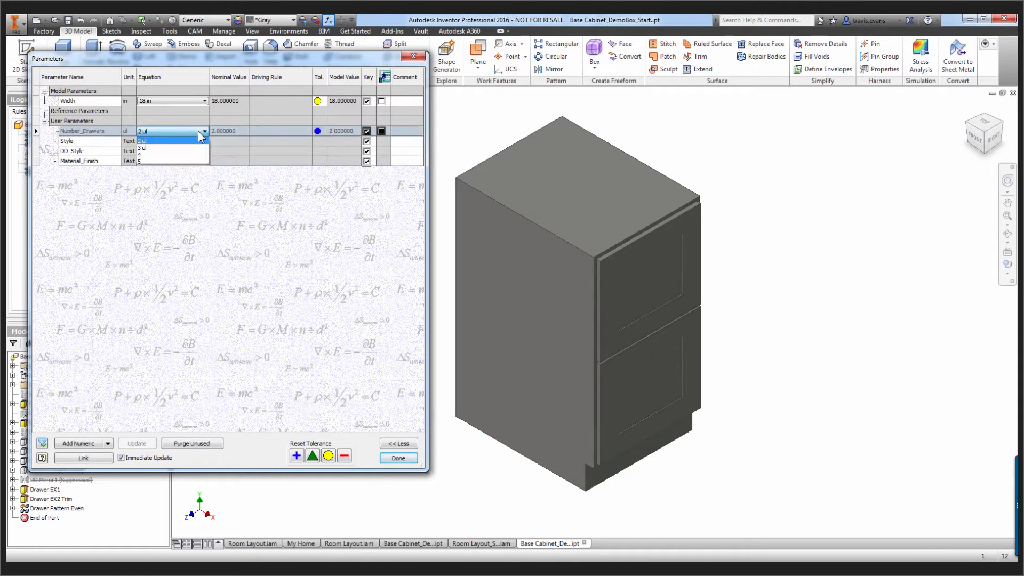
left_click(170, 154)
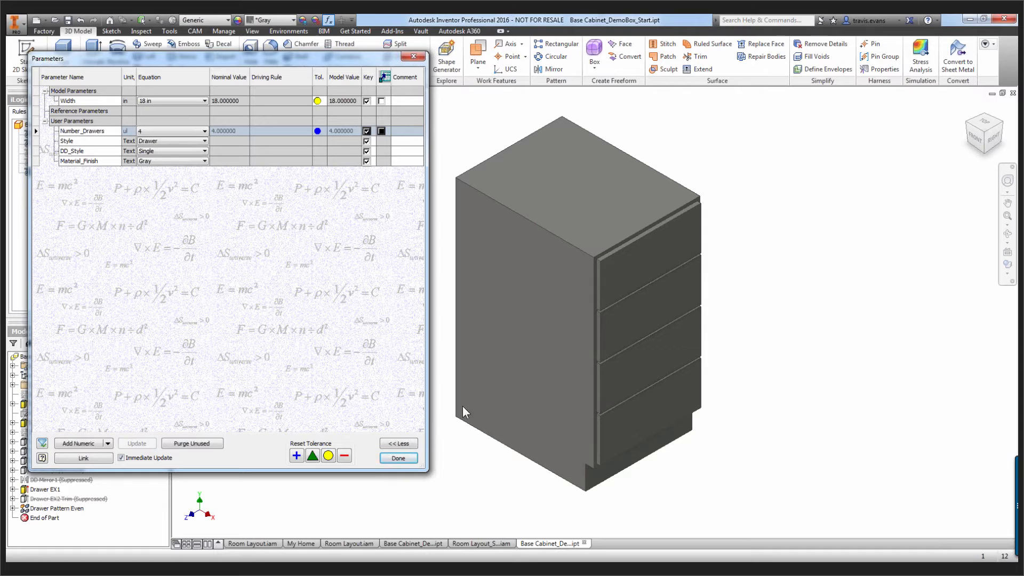
left_click(399, 458)
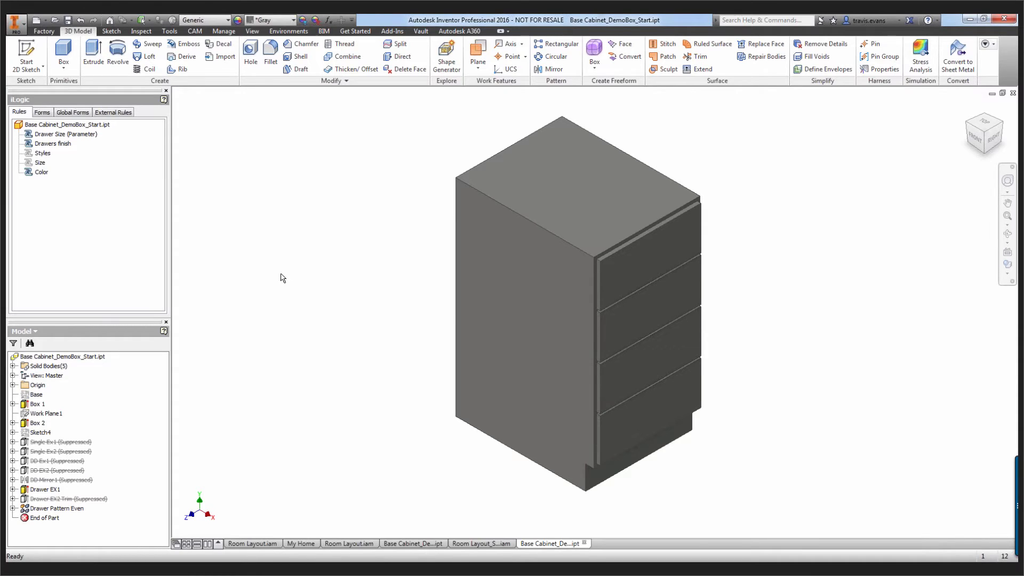
Add a new iLogic form to the part and label it Demo Box
left_click(42, 112)
right_click(49, 166)
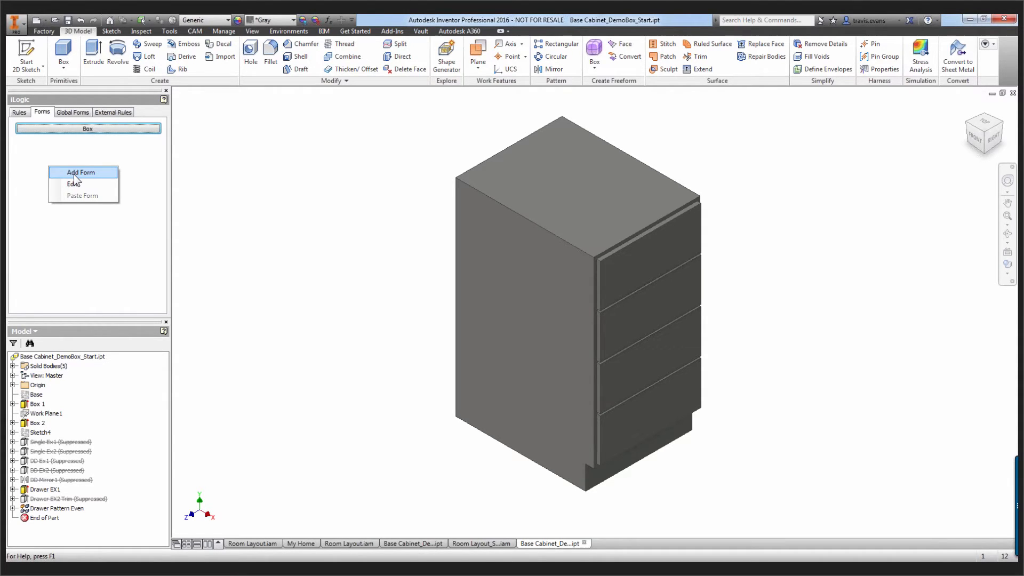
left_click(75, 174)
left_click(369, 157)
key("BackSpace")
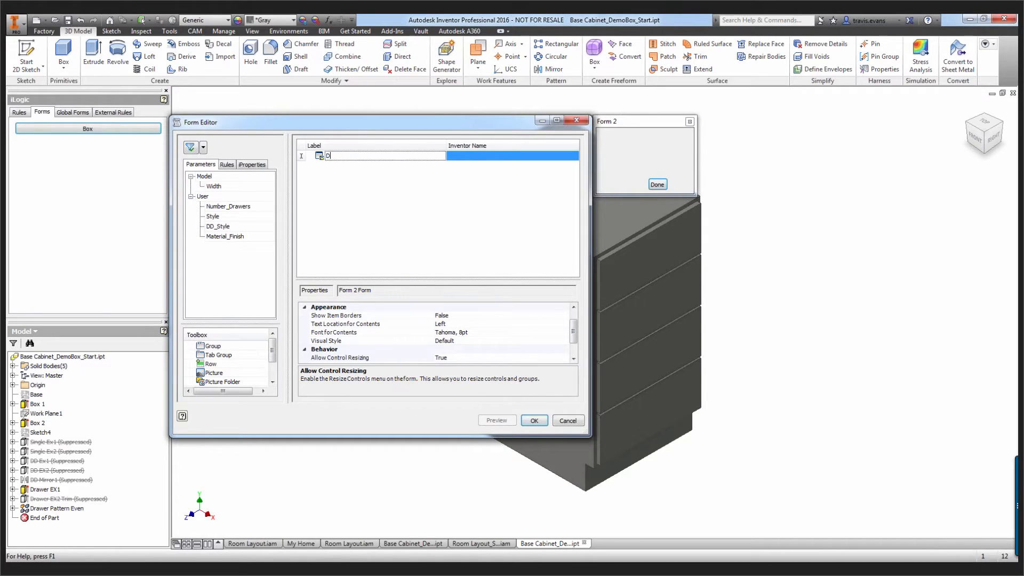
type("Demo Box")
Add a group and the Width parameter to the Demo Box form and restore the form preview
left_click_drag(219, 344, 346, 165)
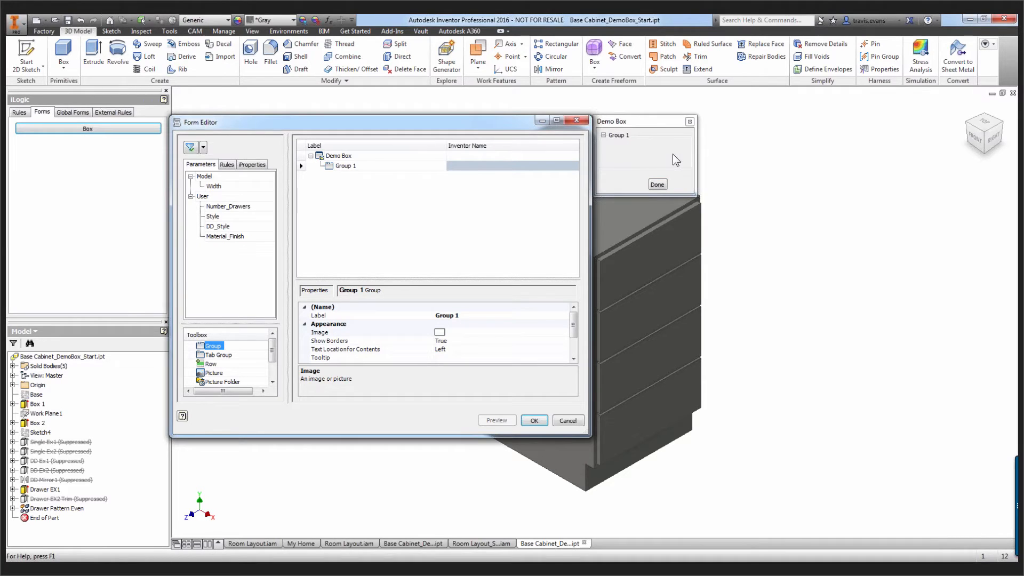
left_click_drag(216, 187, 353, 171)
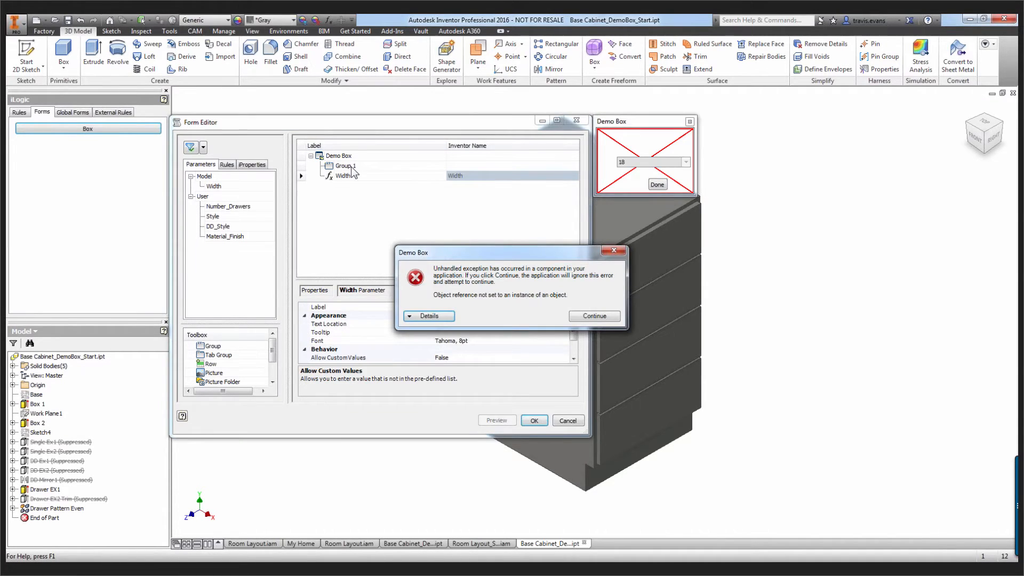
left_click(582, 315)
left_click(657, 184)
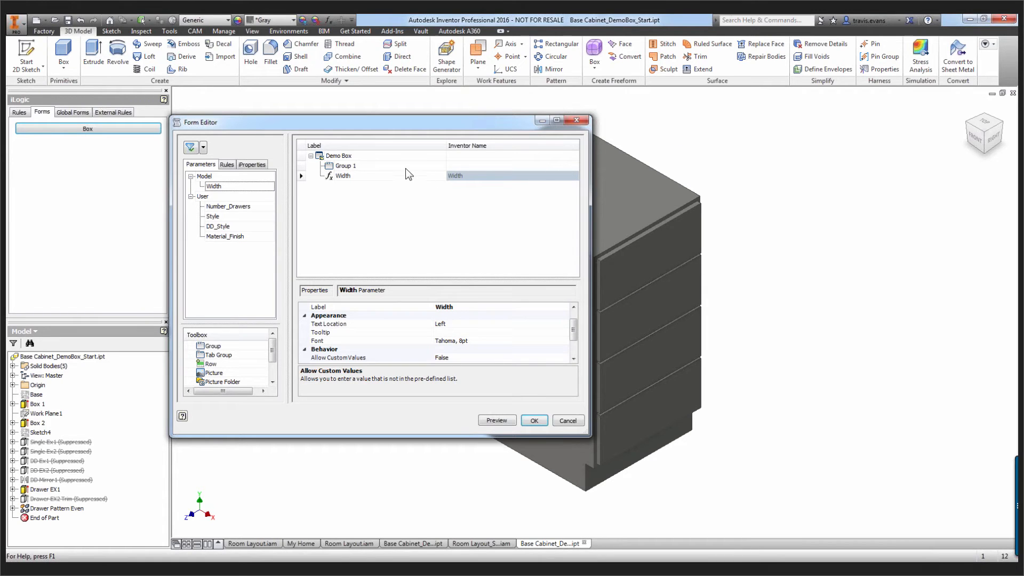
left_click(497, 420)
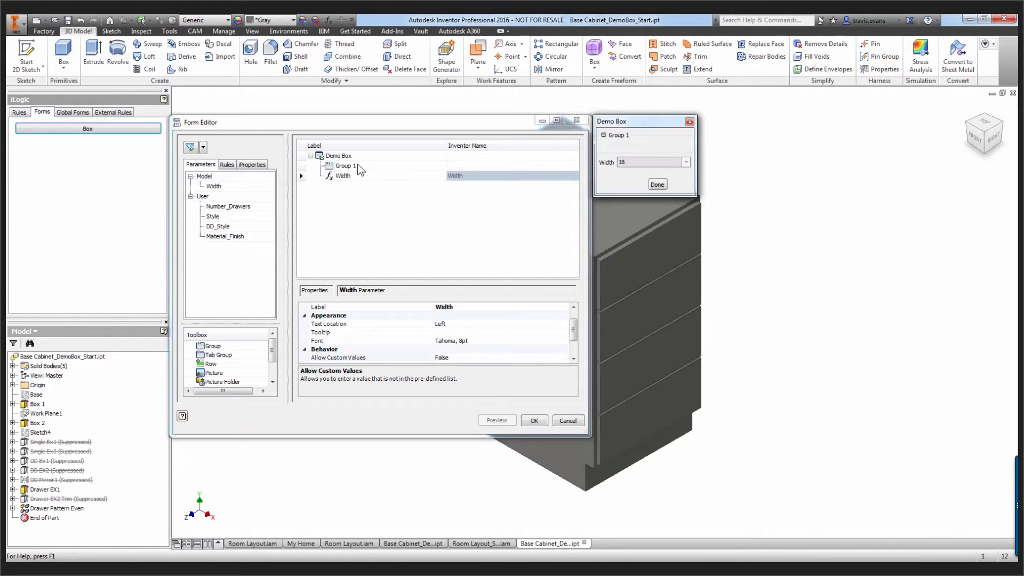
Rename the form's group as Box
double_click(356, 165)
type("Boc")
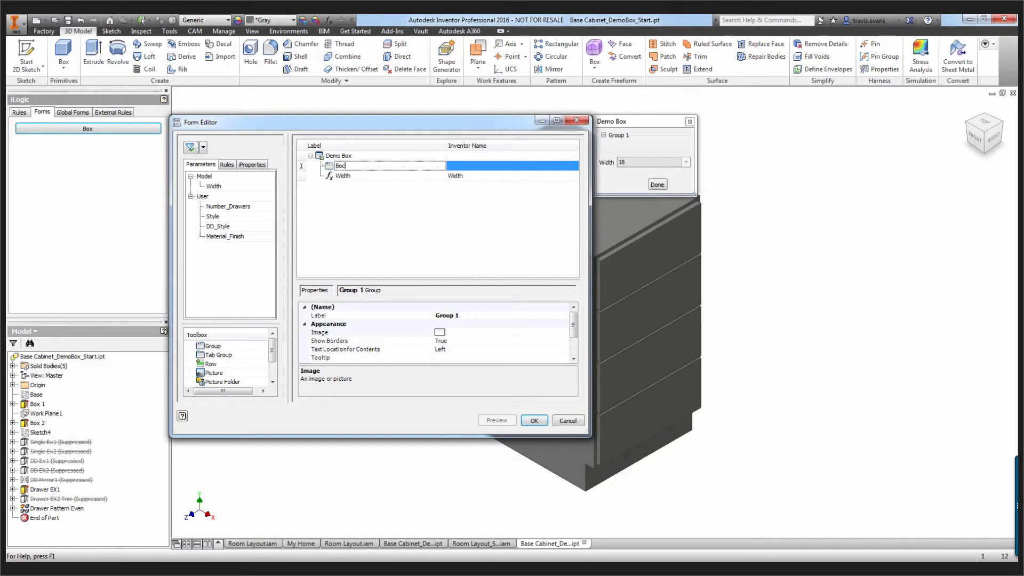
key("BackSpace")
type("x")
Add Material_Finish to the Box group and move Width into the same group, above Material_Finish
left_click_drag(221, 235, 372, 193)
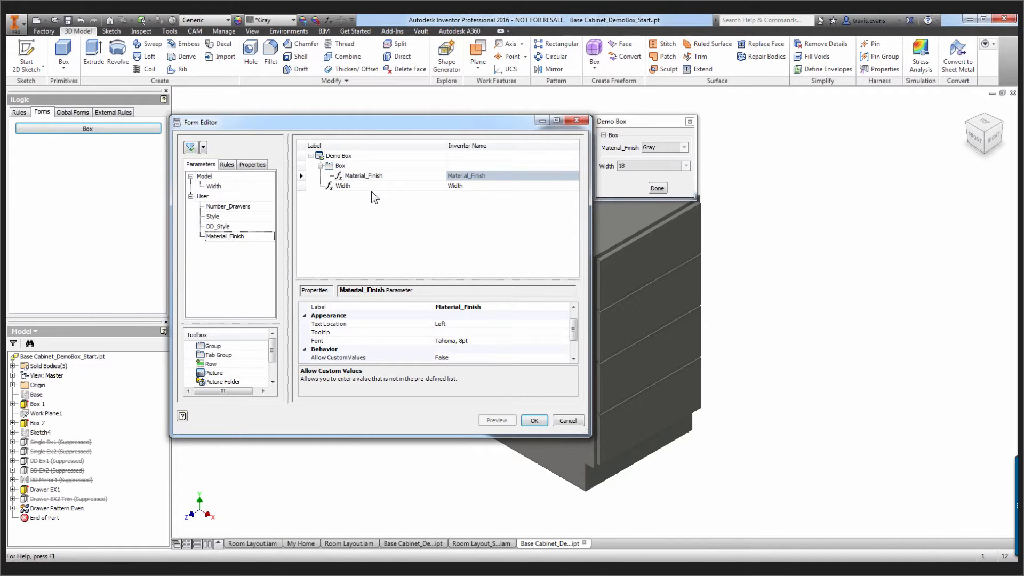
left_click(332, 186)
left_click_drag(332, 188, 339, 166)
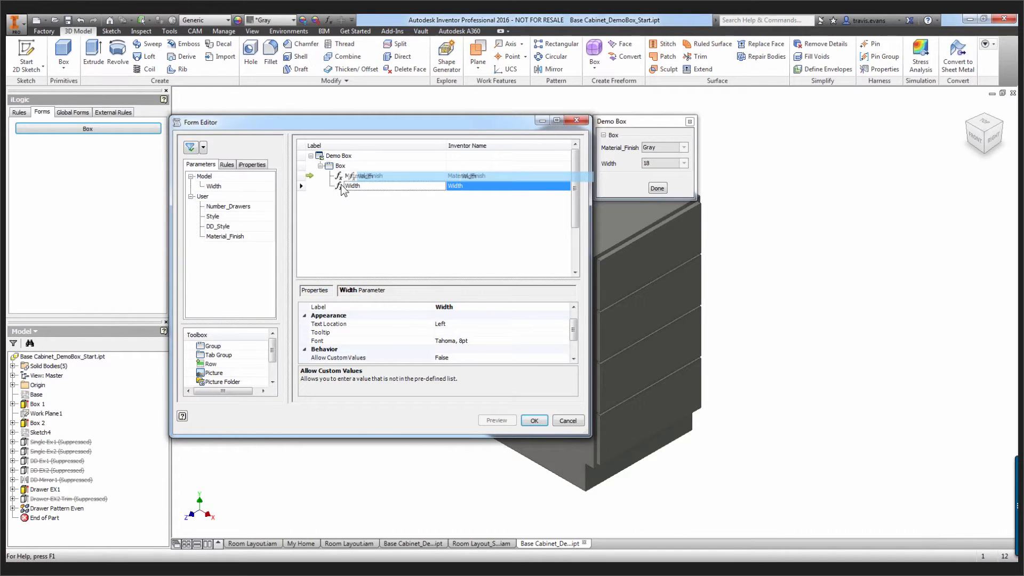
left_click_drag(347, 180, 345, 193)
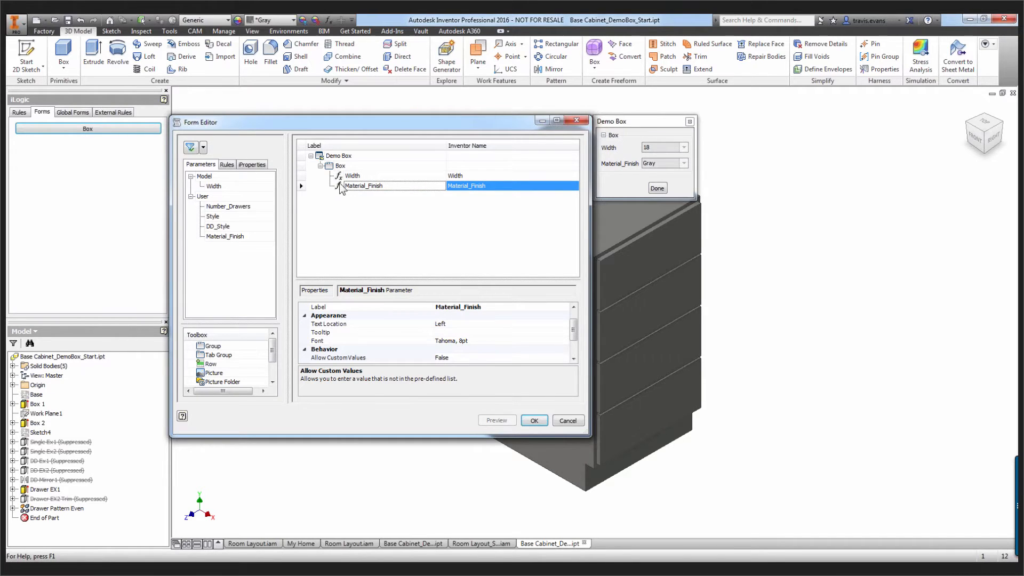
Add a second group named Drawers below the Box group and place the Number_Drawers parameter in it
left_click_drag(212, 347, 350, 200)
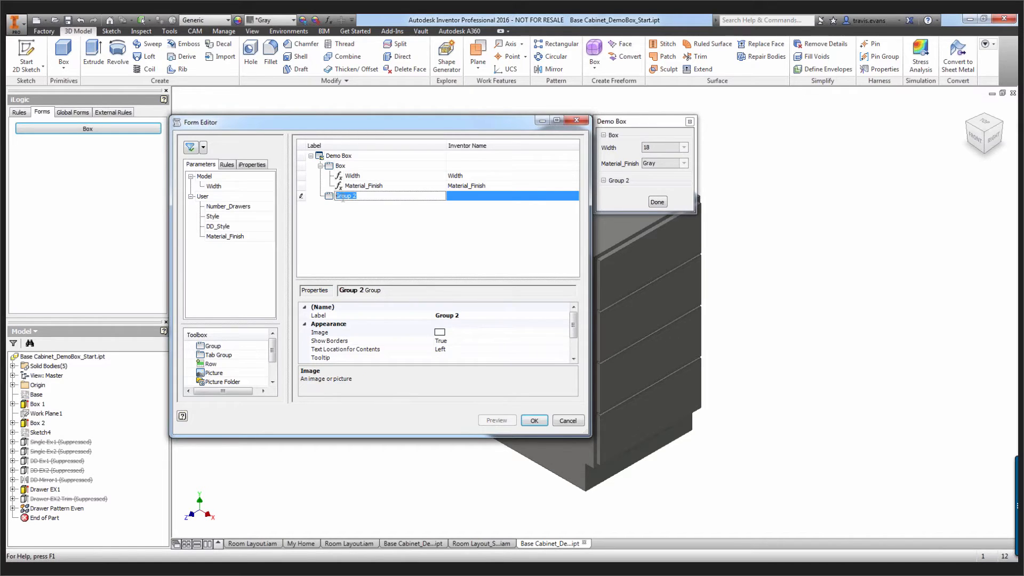
type("Drawers")
key("Return")
left_click_drag(221, 208, 309, 196)
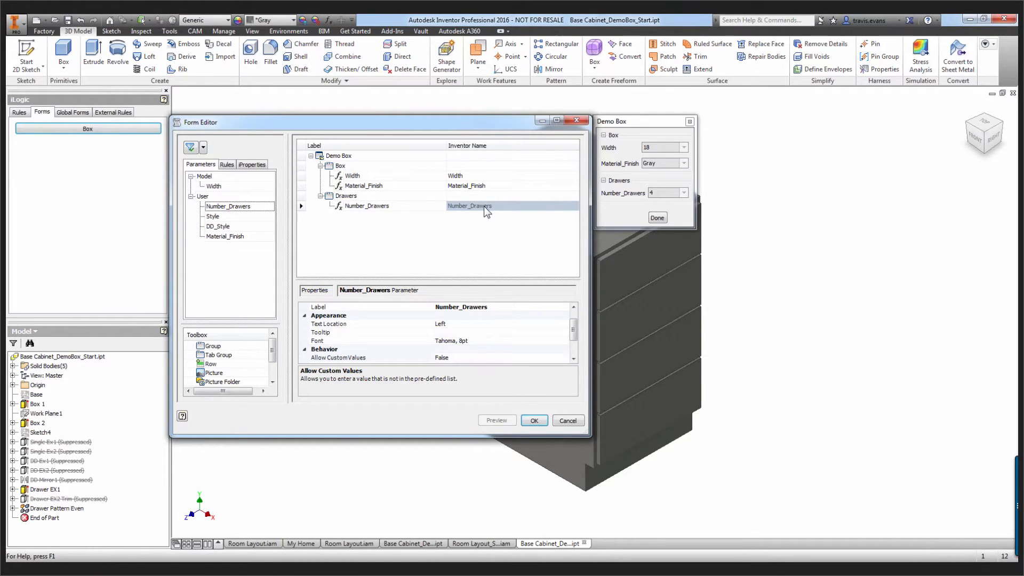
Set the edit control type of the Number_Drawers parameter to Radio Group
scroll(573, 333, "down", 2)
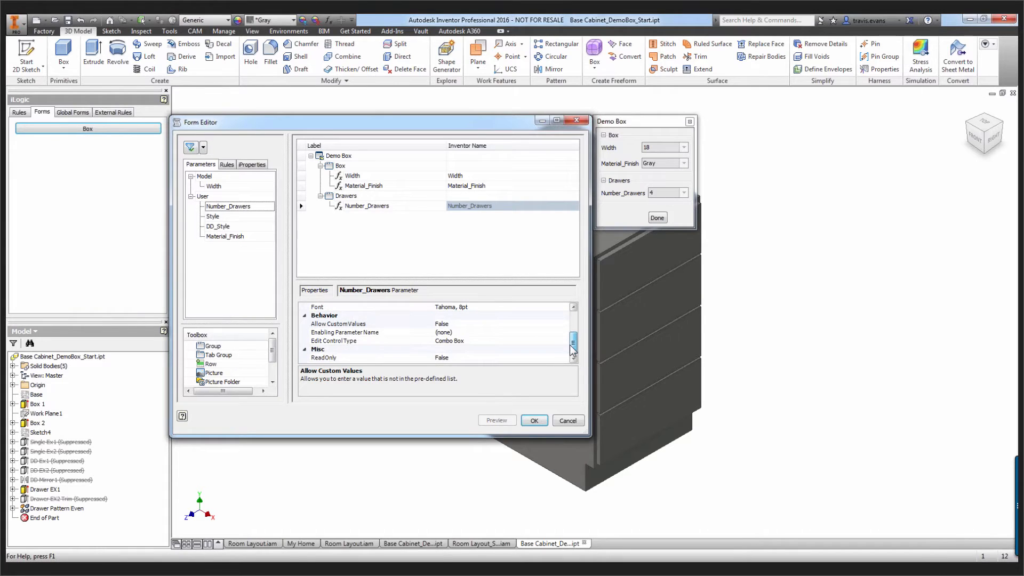
left_click(559, 341)
left_click(563, 341)
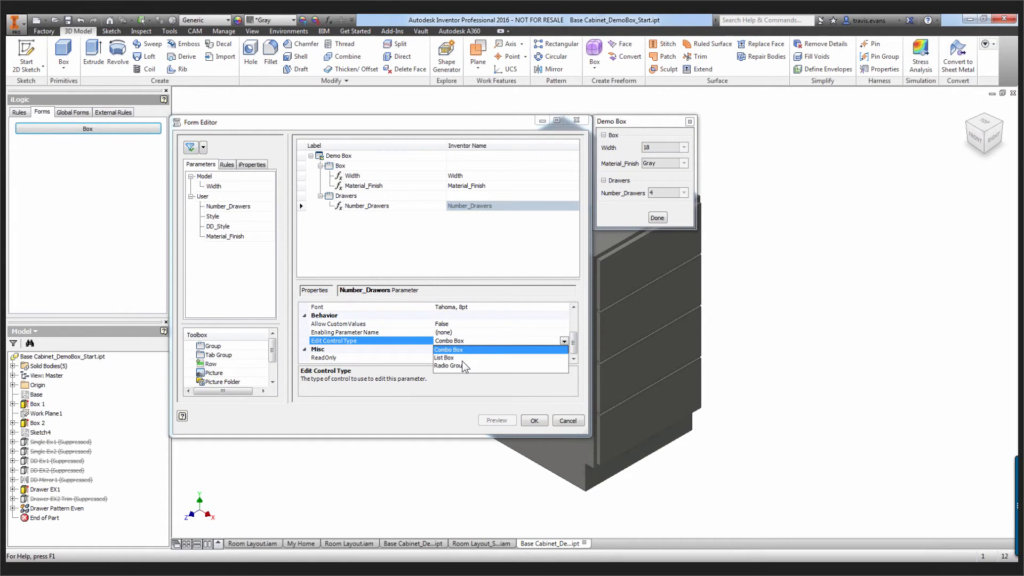
left_click(449, 366)
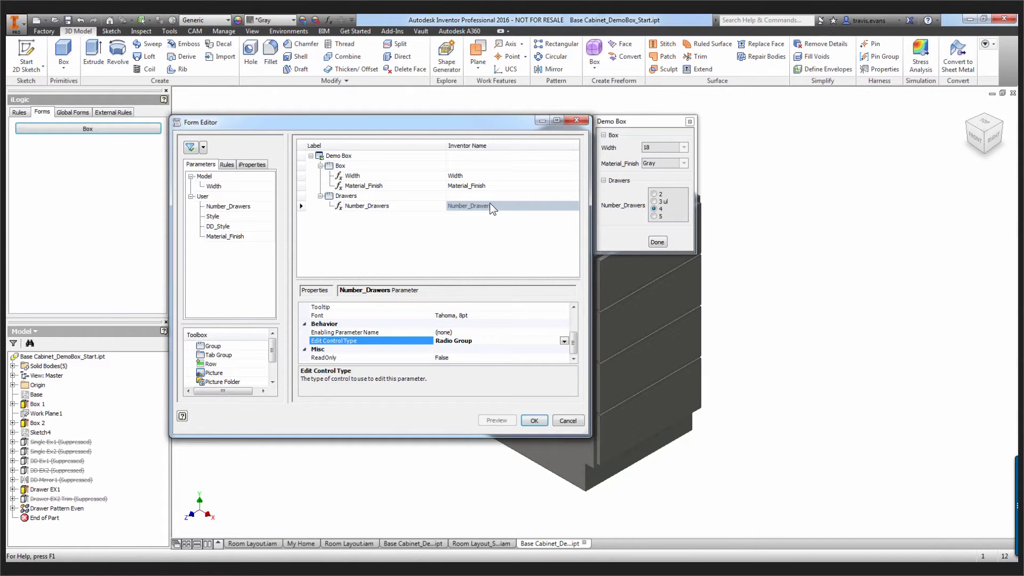
Check the edit control types for Width, keep Combo Box, and save the Demo Box form
left_click(450, 175)
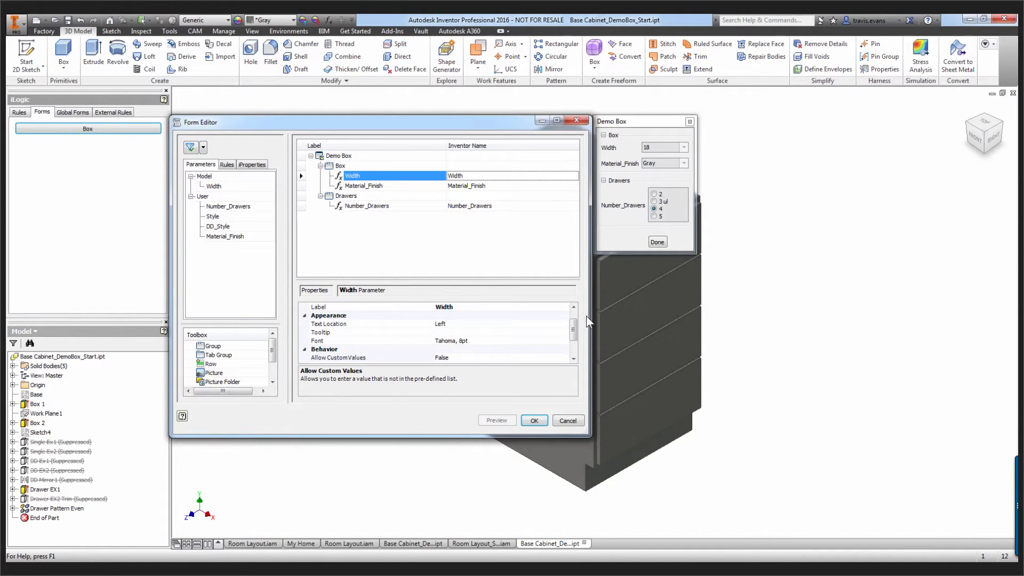
left_click_drag(574, 333, 575, 344)
left_click(539, 340)
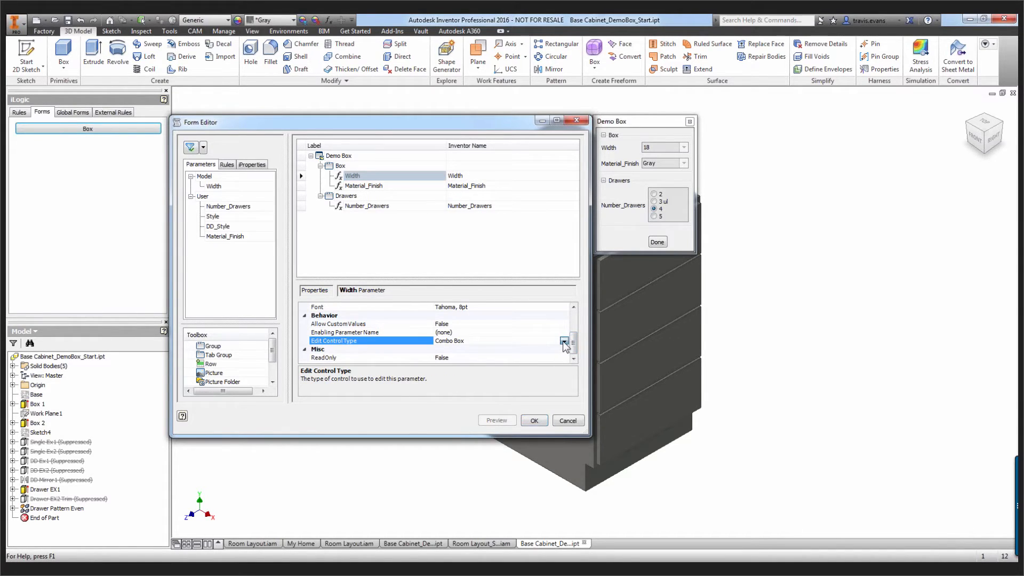
left_click(564, 341)
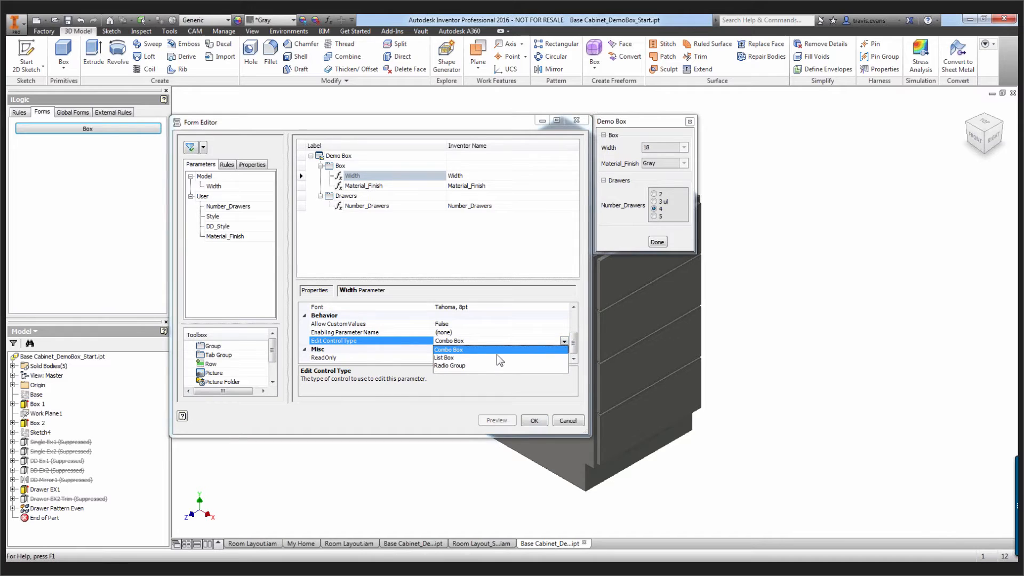
left_click(410, 353)
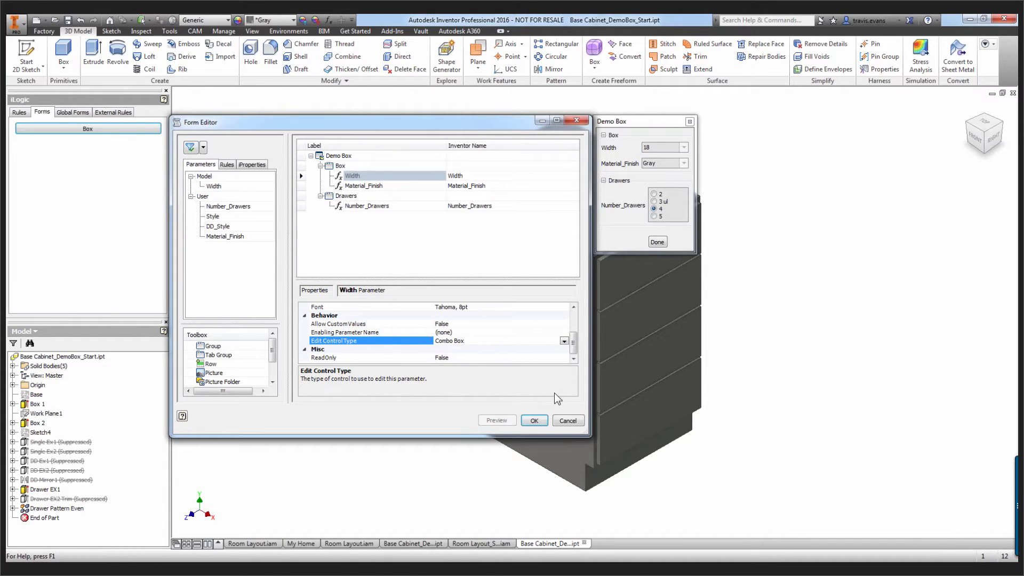
left_click(534, 420)
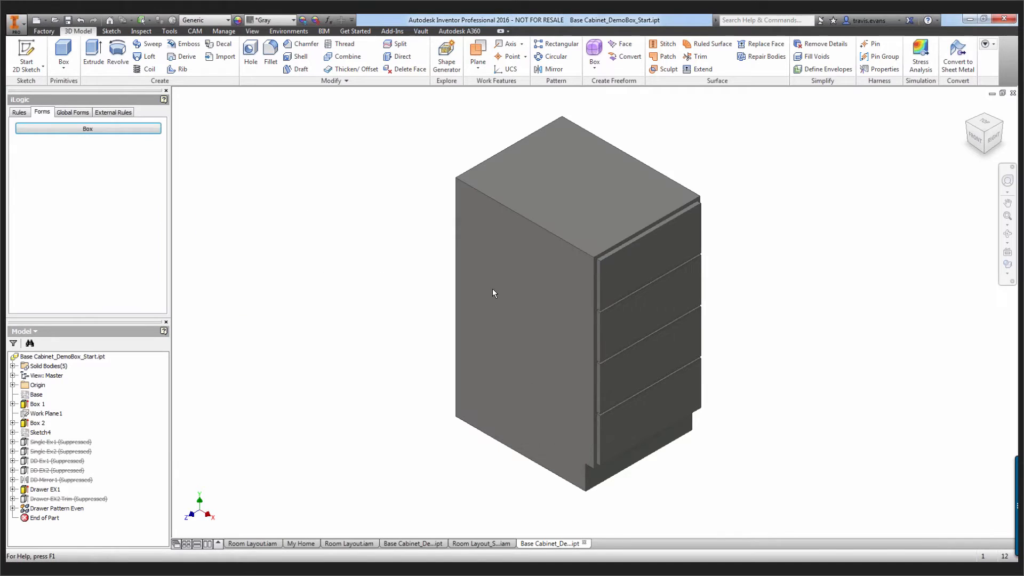
Use the Demo Box form to set Material_Finish to Chestnut, Number_Drawers to 3 and Width to 24, and close it
left_click(74, 145)
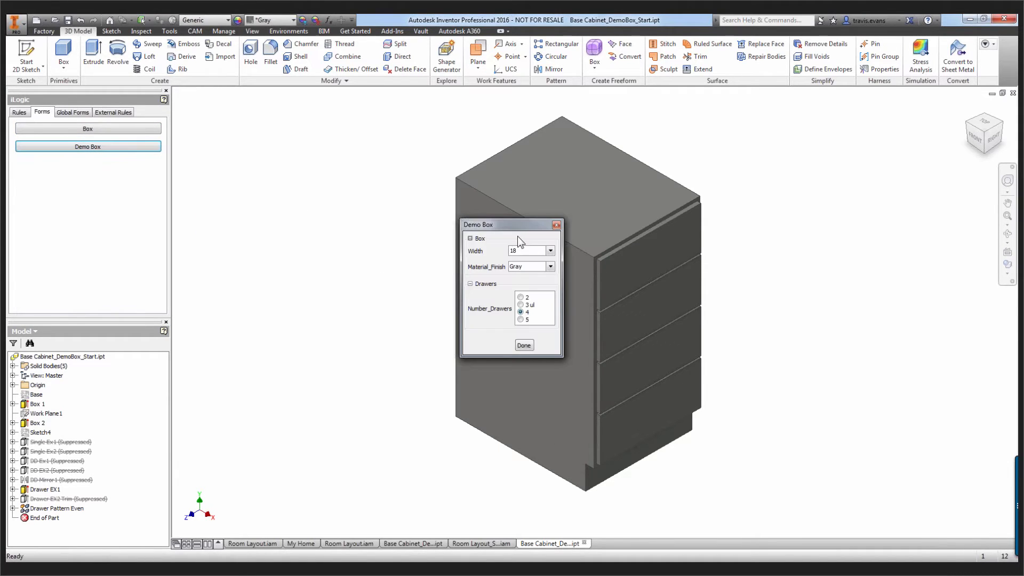
left_click_drag(514, 226, 282, 175)
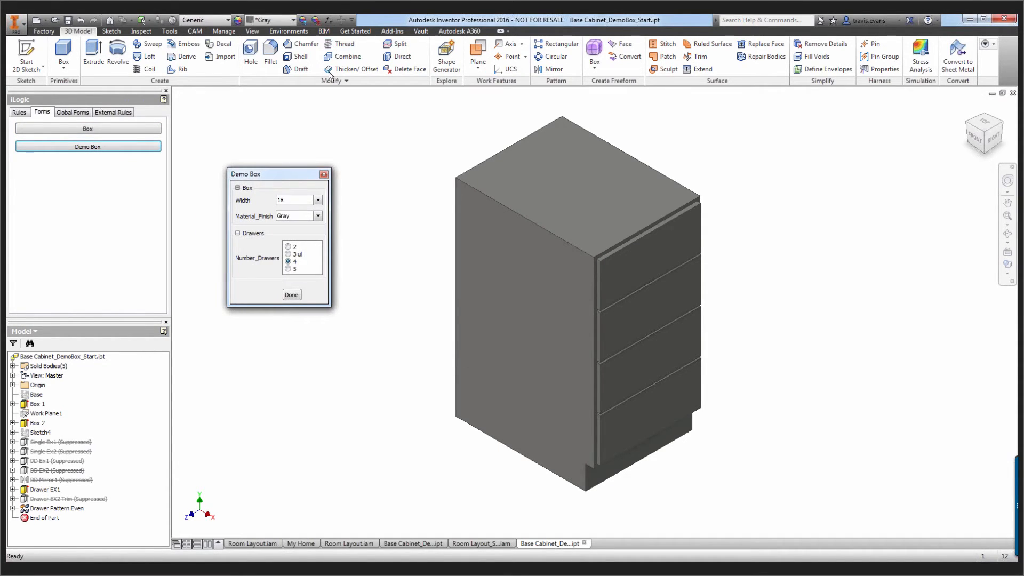
left_click(318, 216)
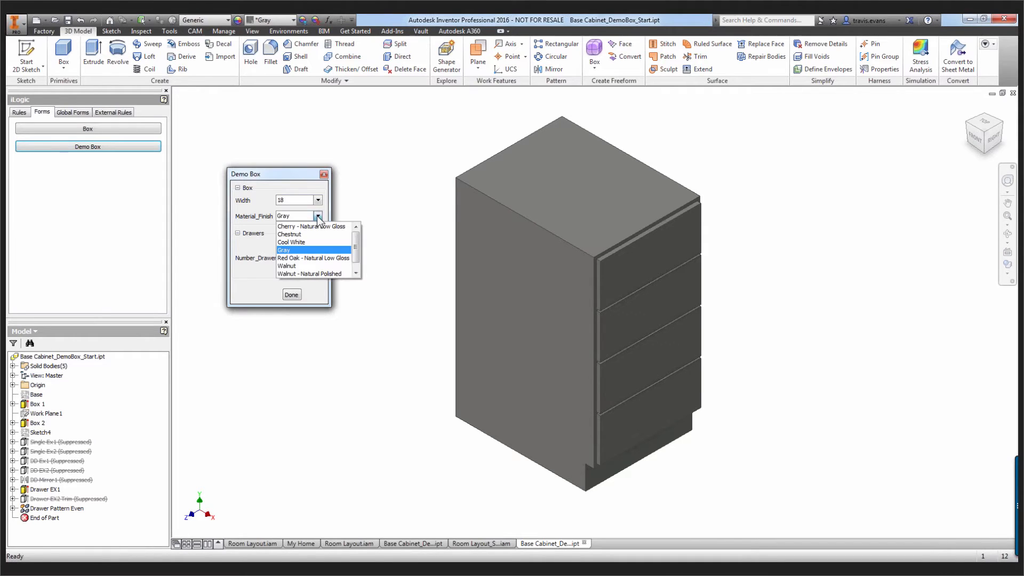
left_click(305, 235)
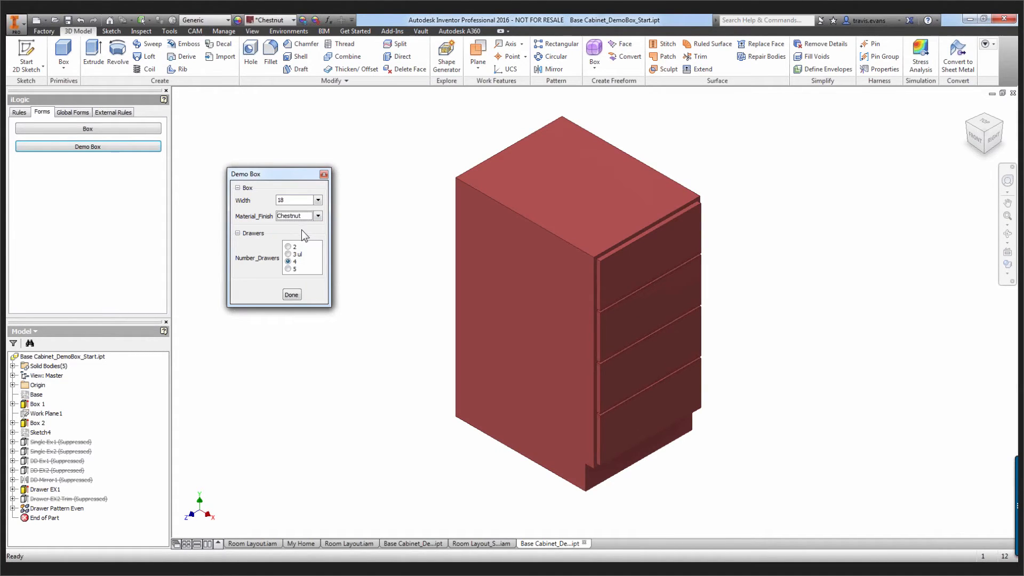
left_click(288, 254)
left_click(320, 199)
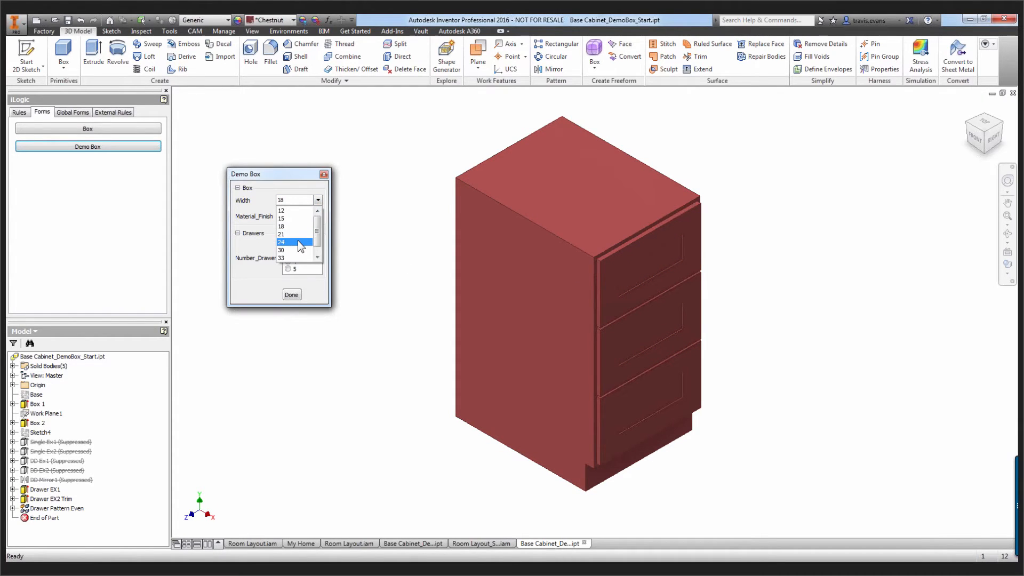
left_click(297, 240)
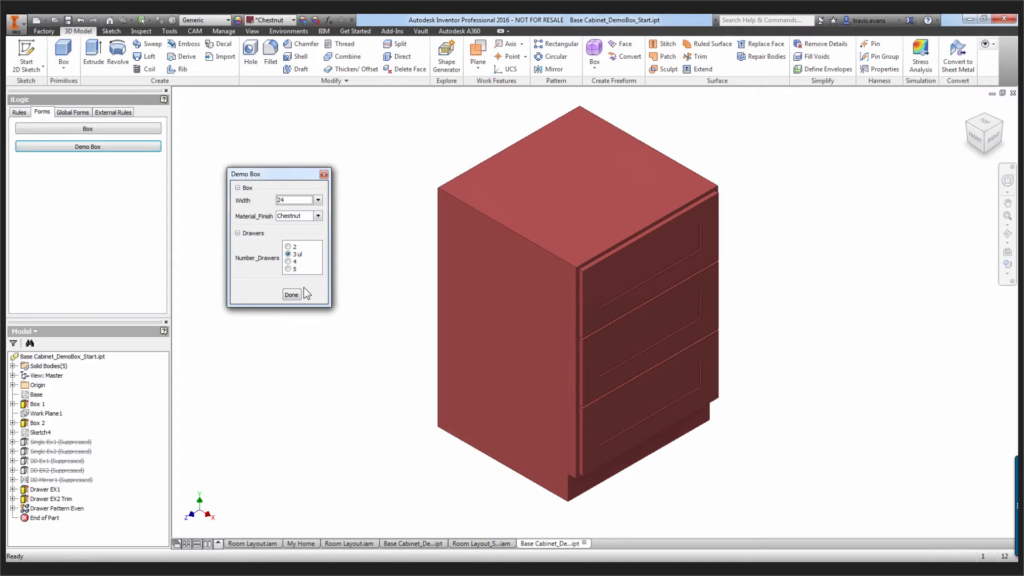
left_click(324, 174)
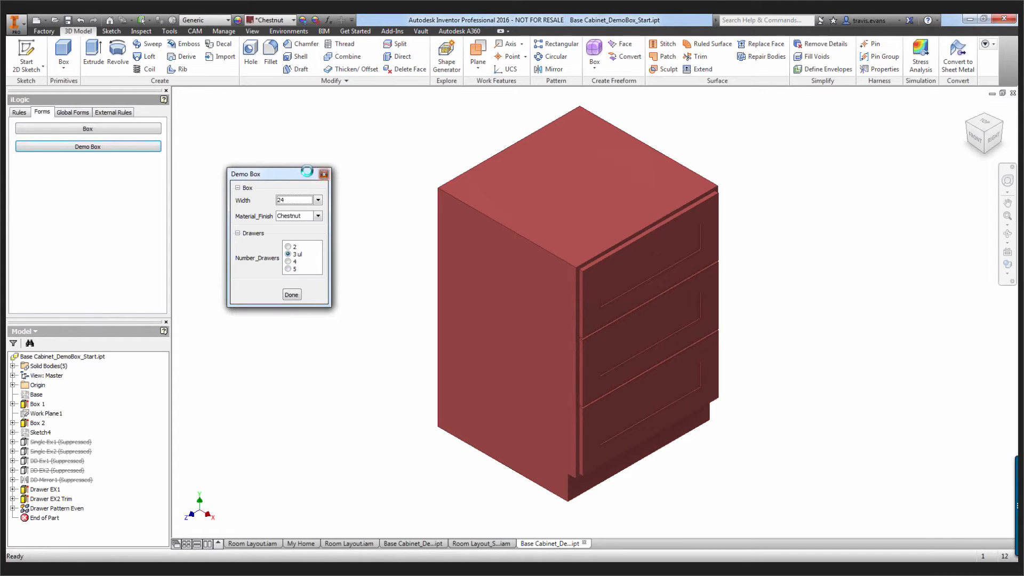
Suppress the Drawers finish rule
left_click(24, 112)
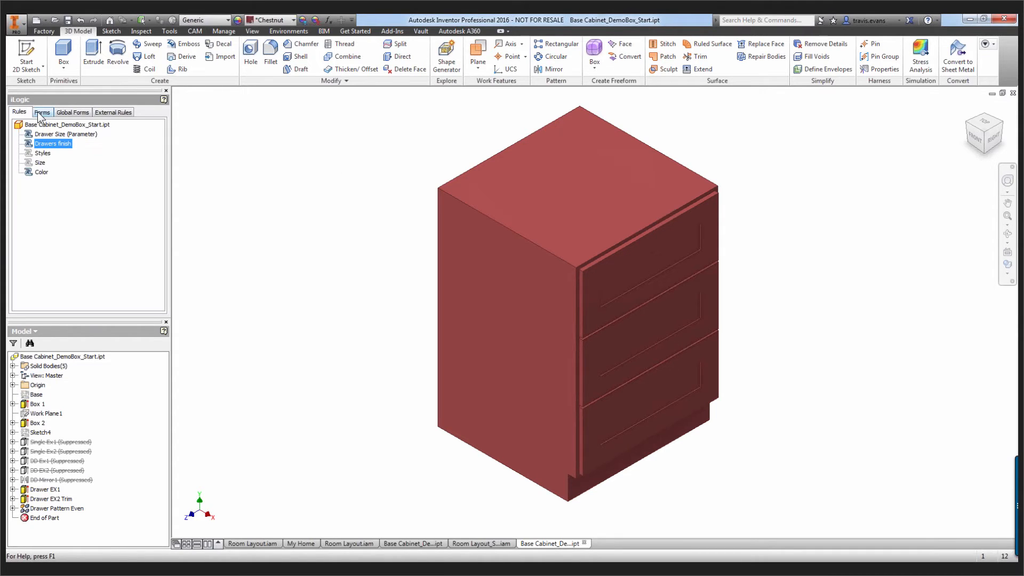
right_click(44, 142)
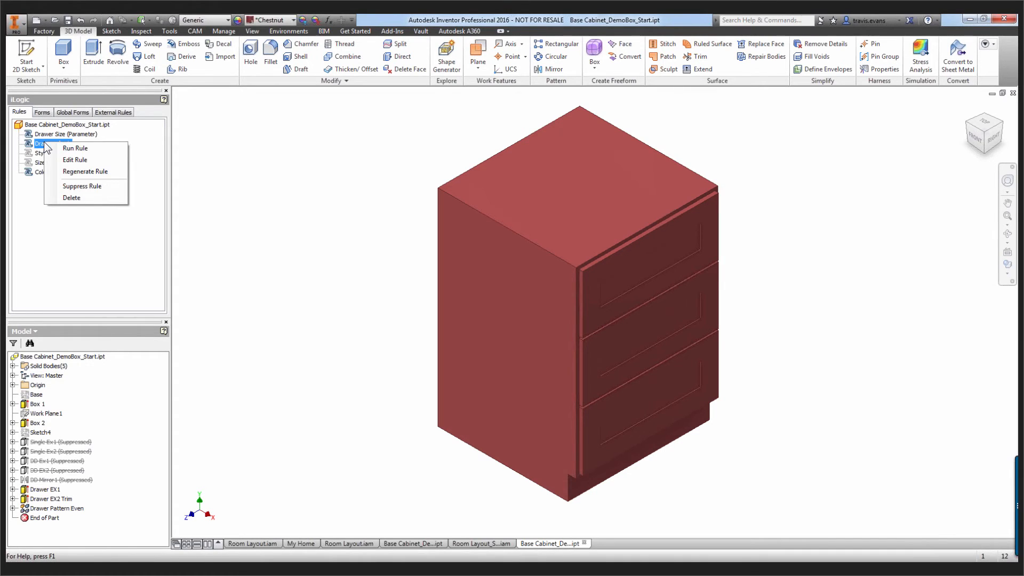
left_click(75, 184)
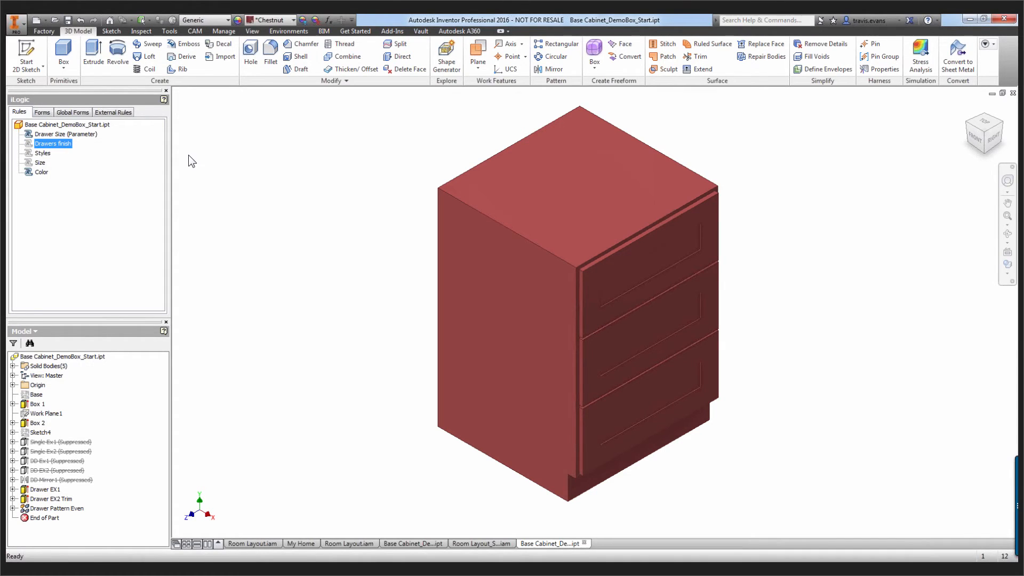
Unsuppress the Styles and Size rules
left_click(44, 154)
right_click(43, 153)
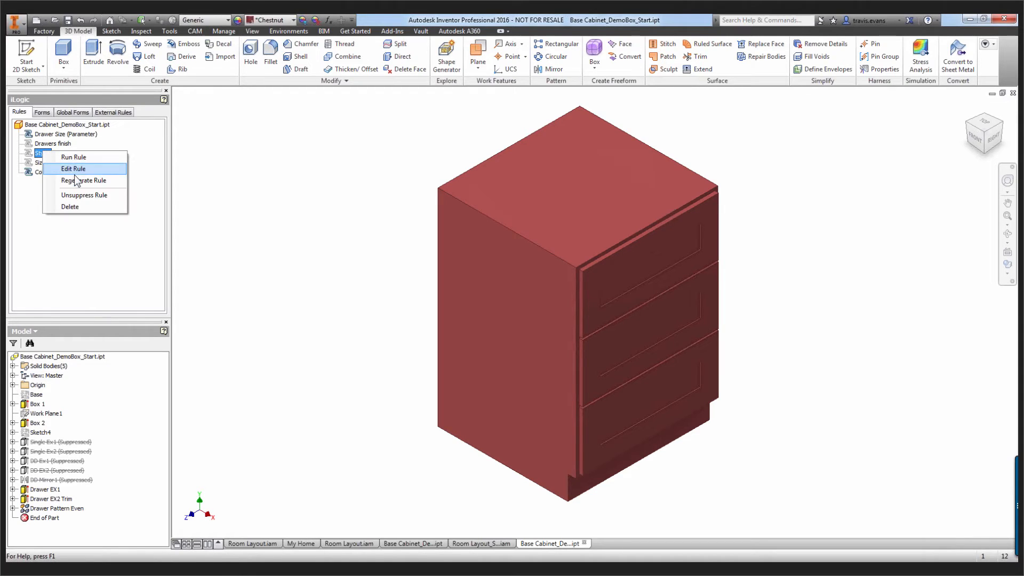
left_click(78, 195)
left_click(40, 163)
right_click(39, 163)
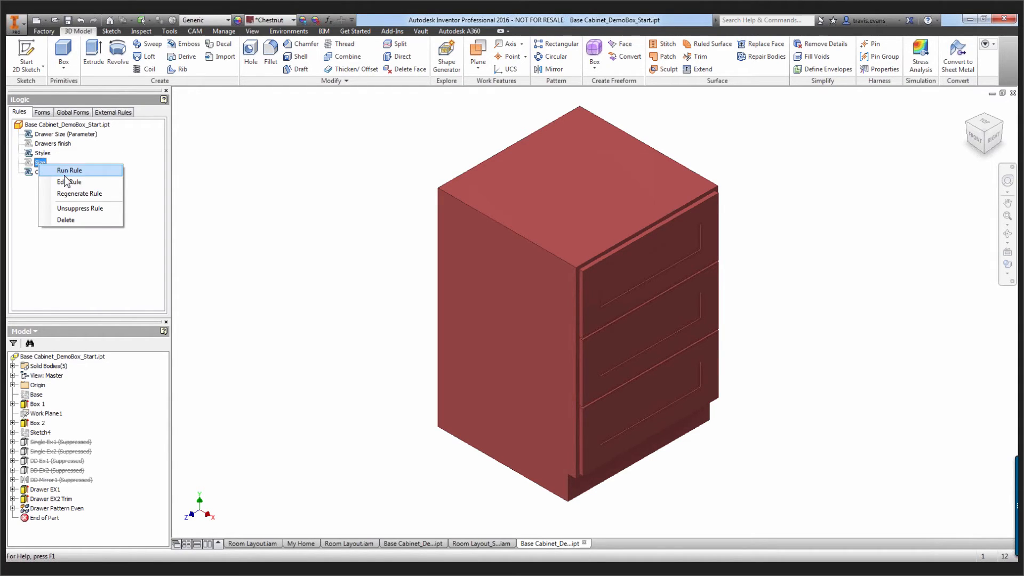
left_click(80, 209)
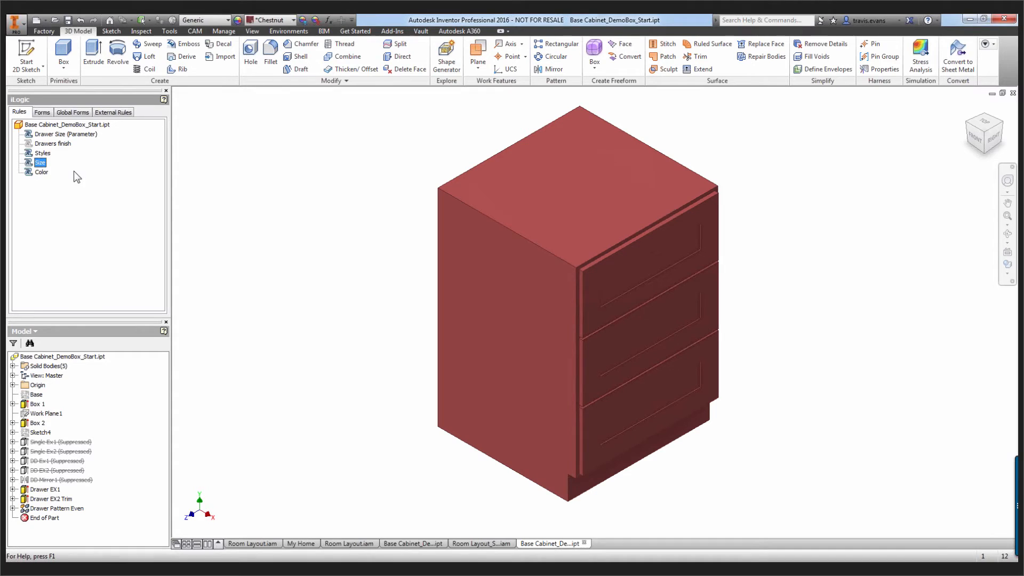
Examine the code of the Size rule, close it, and open the Styles rule to read its code
double_click(30, 167)
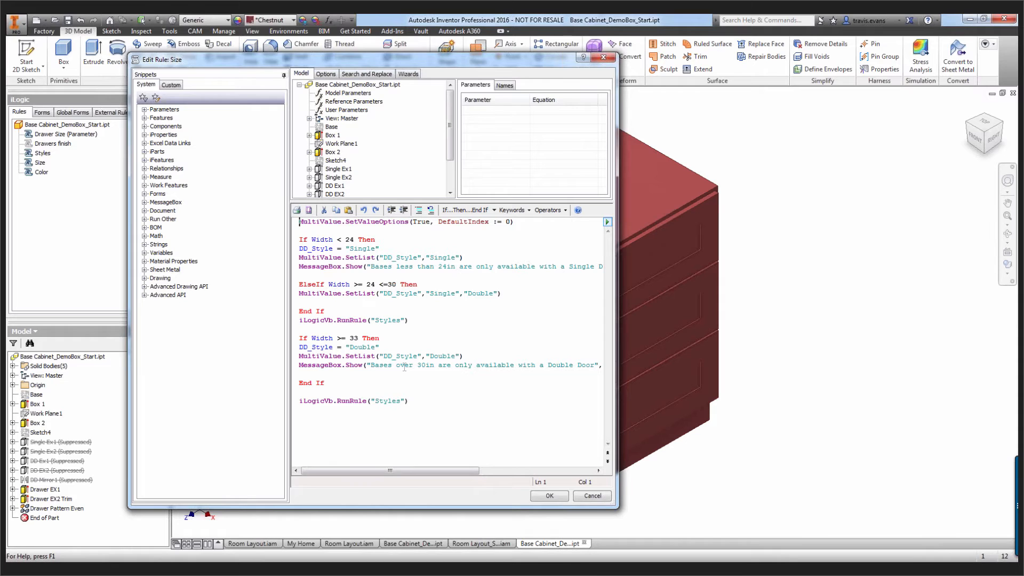
left_click_drag(392, 468, 361, 469)
left_click(557, 496)
left_click(32, 155)
double_click(33, 154)
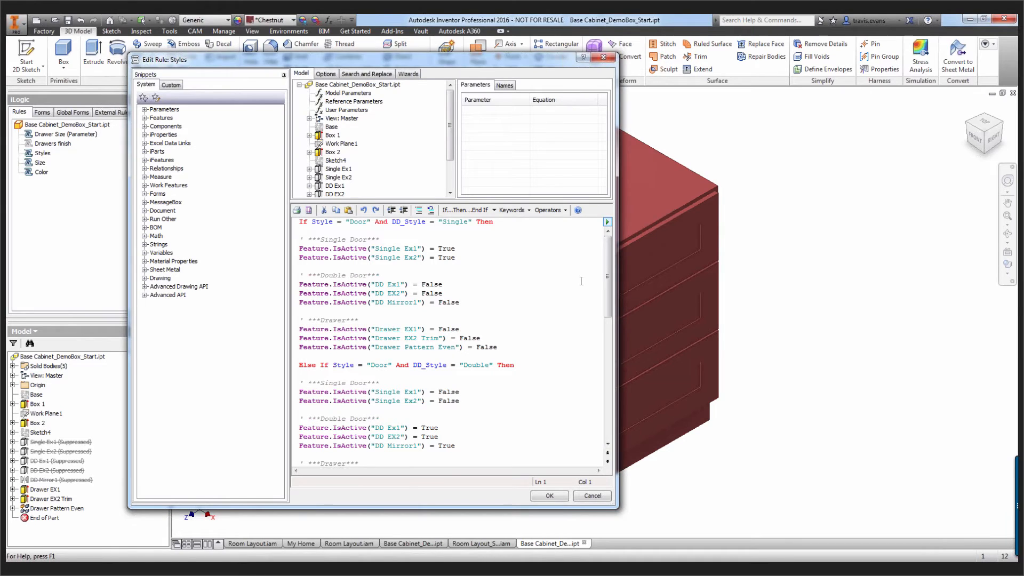
Read through the rest of the Styles rule code to its end, and close the rule editor
left_click_drag(606, 262, 609, 394)
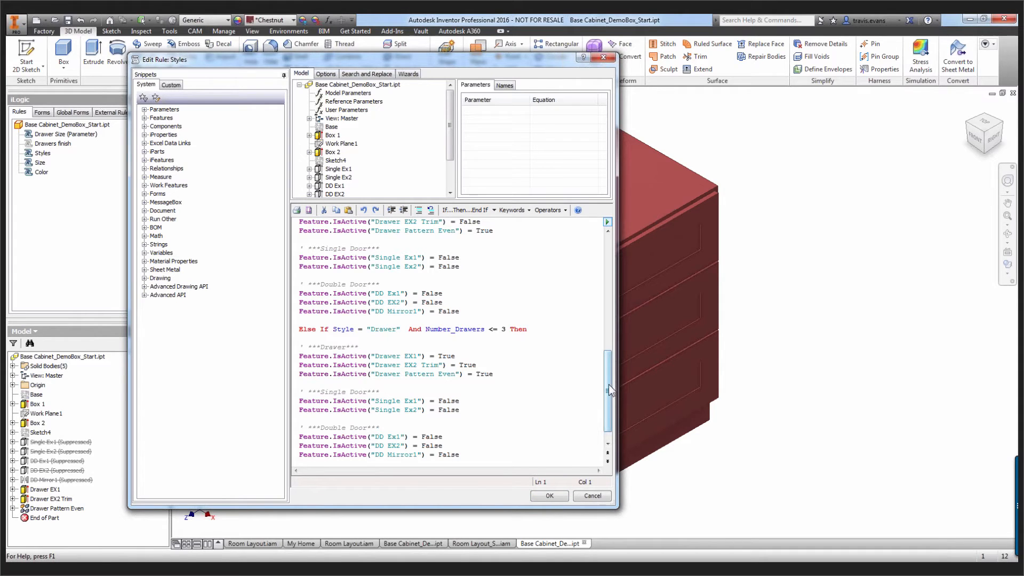
left_click_drag(609, 404, 609, 411)
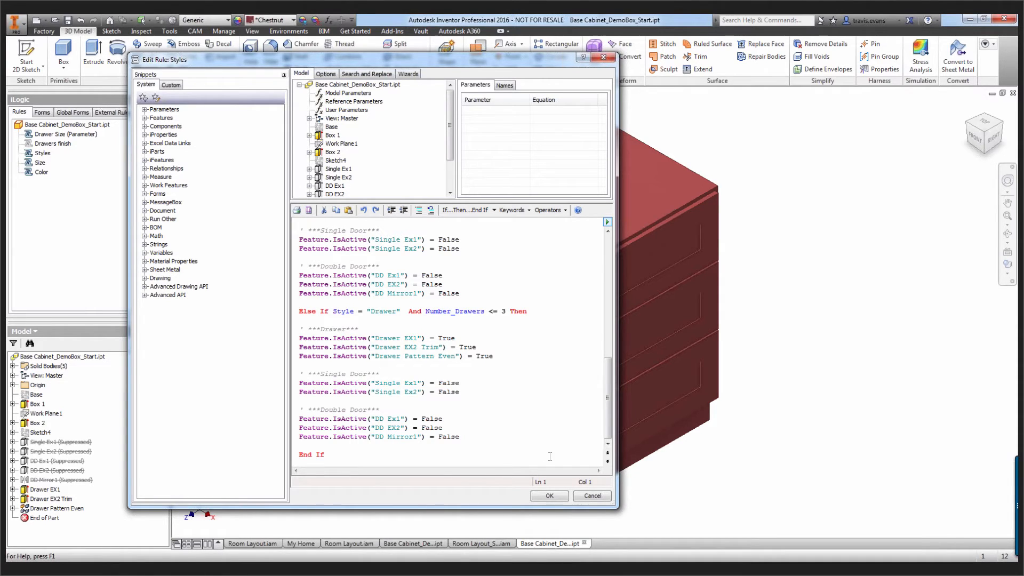
left_click(549, 495)
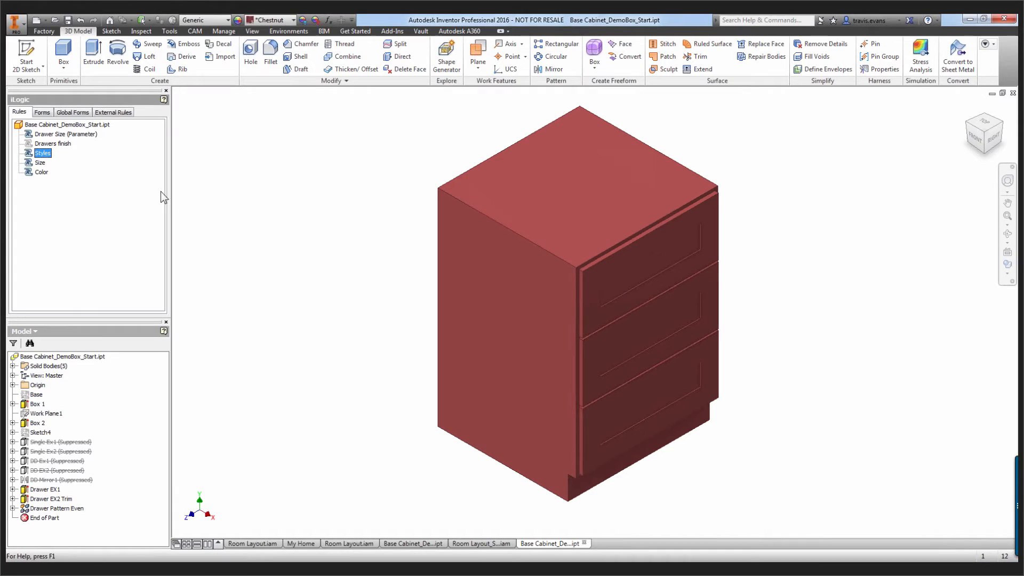
Open the Box iLogic form and apply Door as the cabinet's Style
left_click(42, 112)
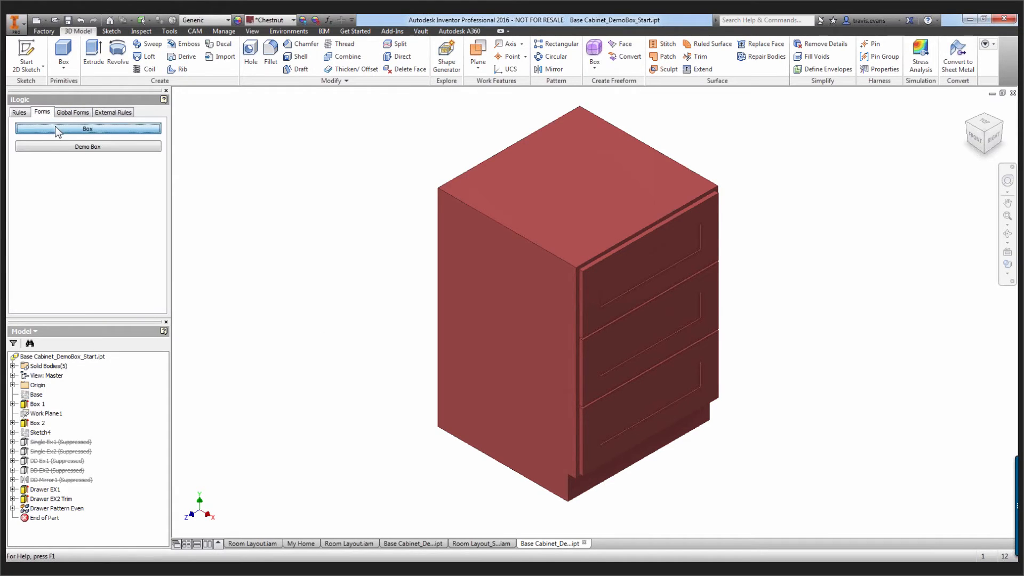
left_click(56, 128)
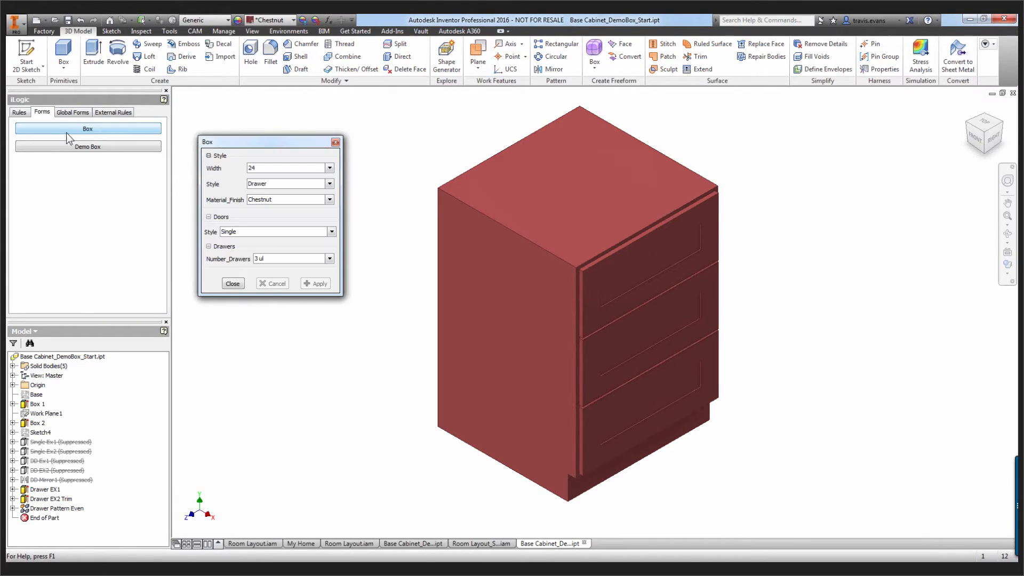
left_click(330, 168)
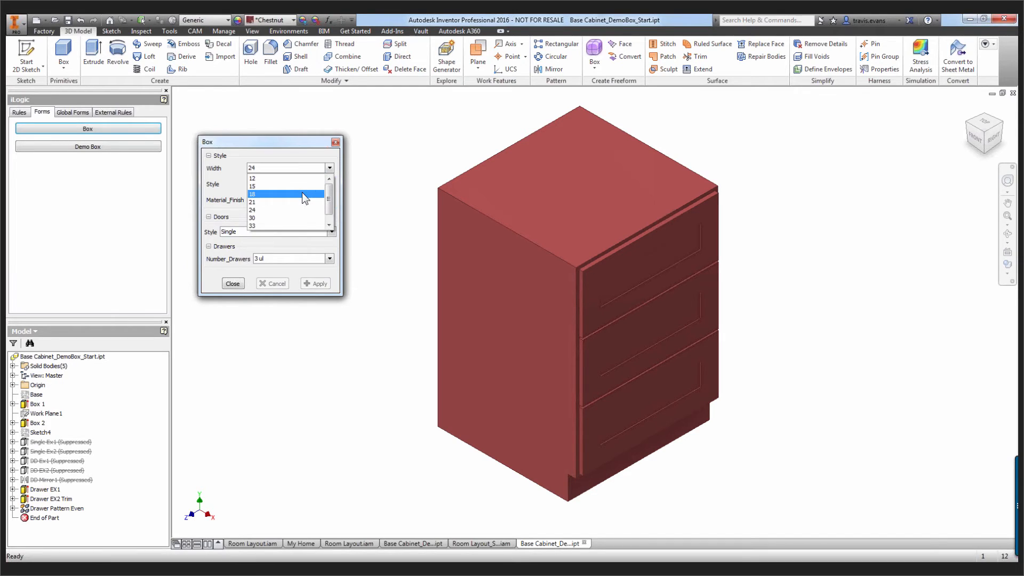
left_click(302, 153)
left_click(328, 183)
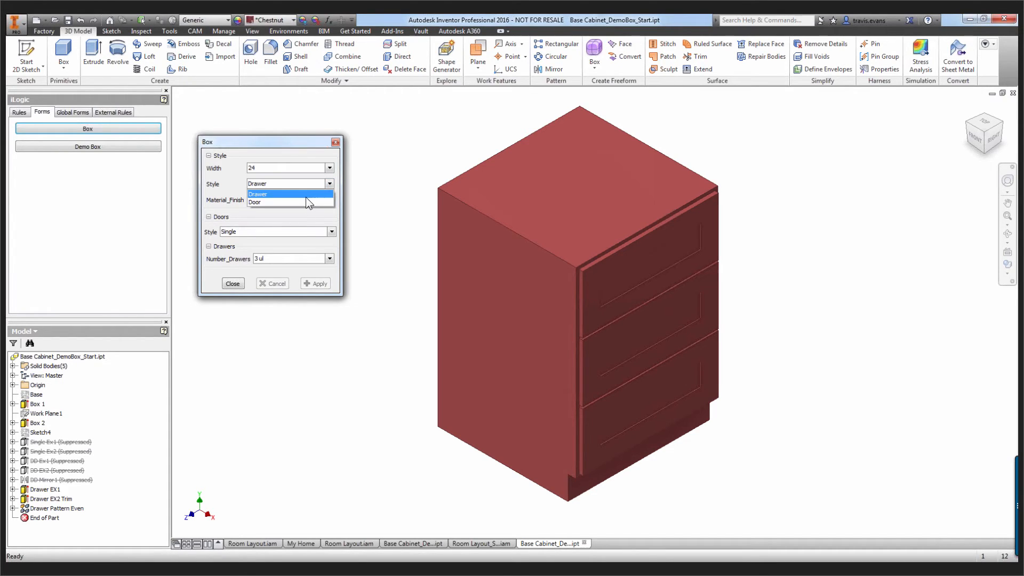
left_click(304, 202)
left_click(316, 285)
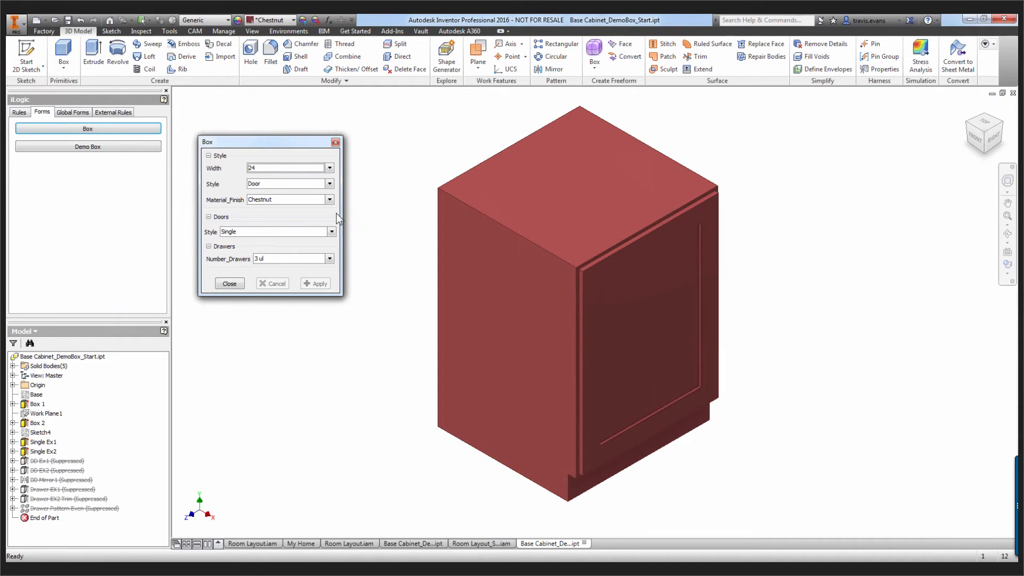
In the Box form, apply Double as the door style and Cool White as the Material_Finish
left_click(331, 232)
left_click(301, 249)
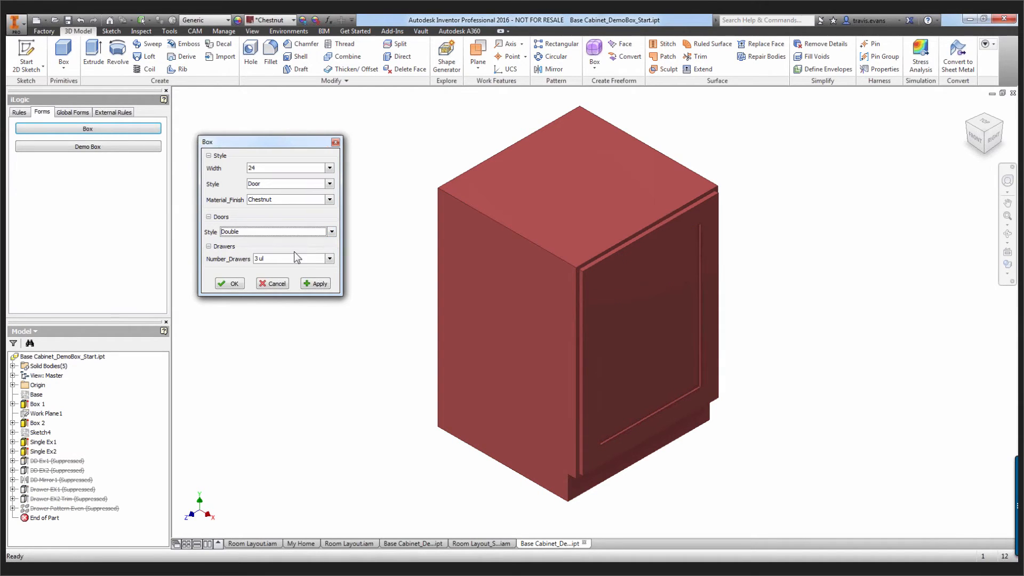
left_click(317, 283)
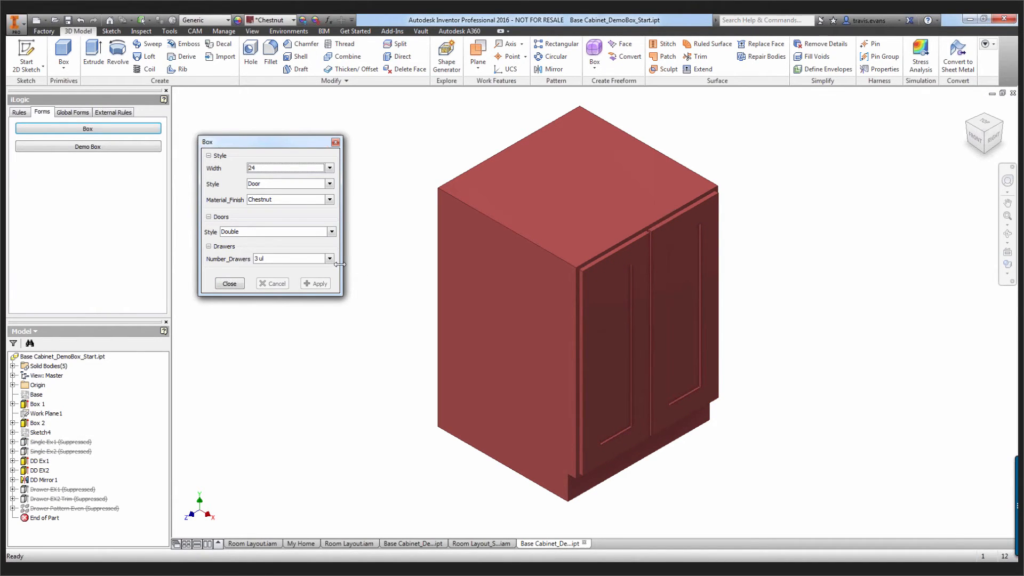
left_click(330, 200)
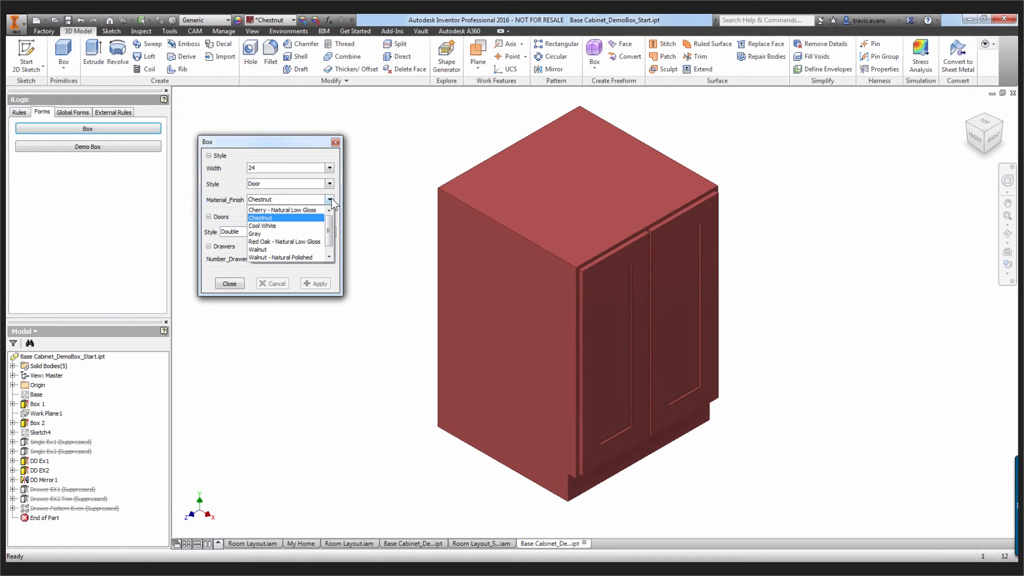
left_click(302, 219)
left_click(307, 281)
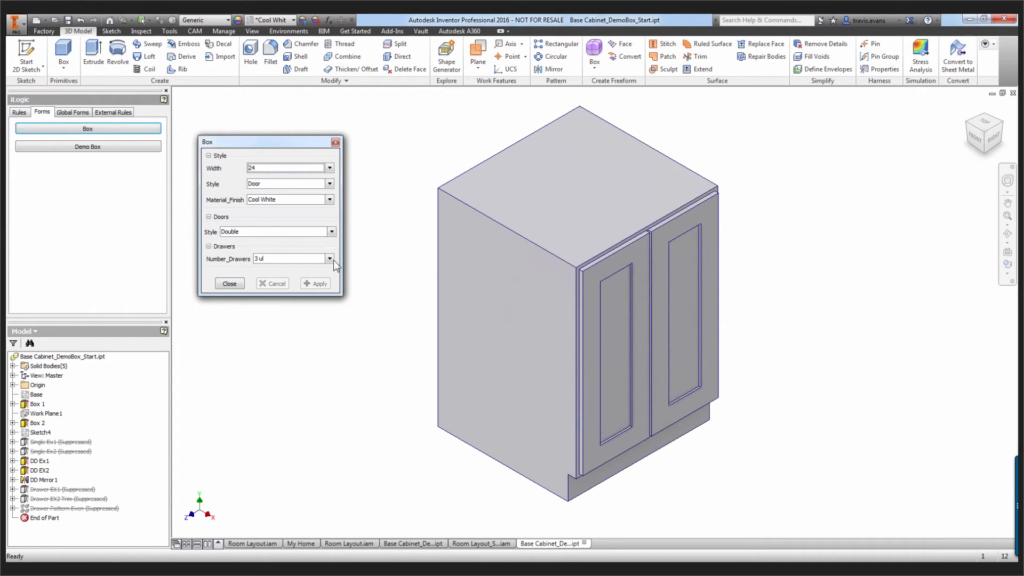
Apply a Width of 33 in the Box form, dismiss the message, and check the available door style options
left_click(330, 167)
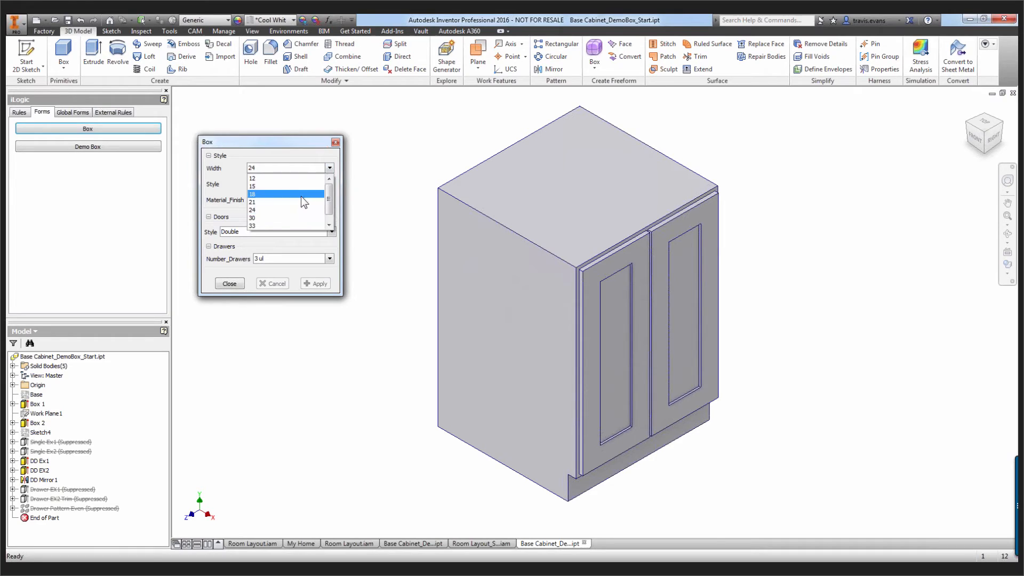
left_click(267, 224)
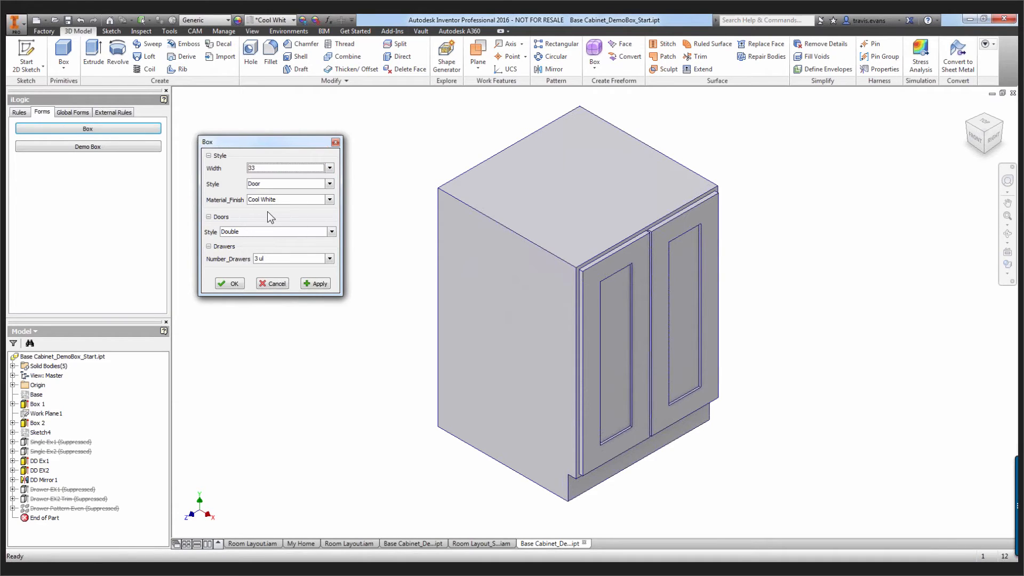
left_click(316, 284)
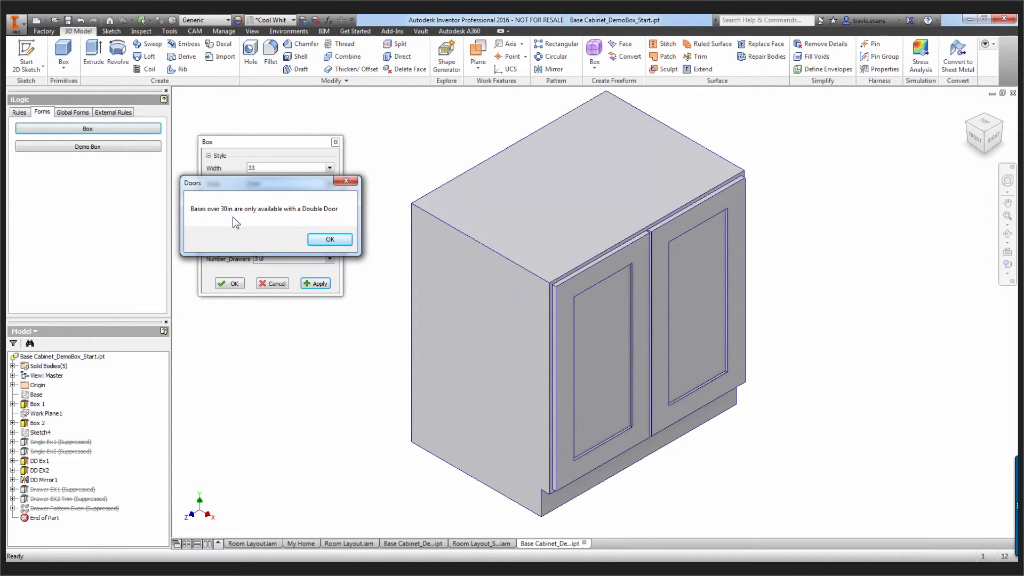
left_click(327, 238)
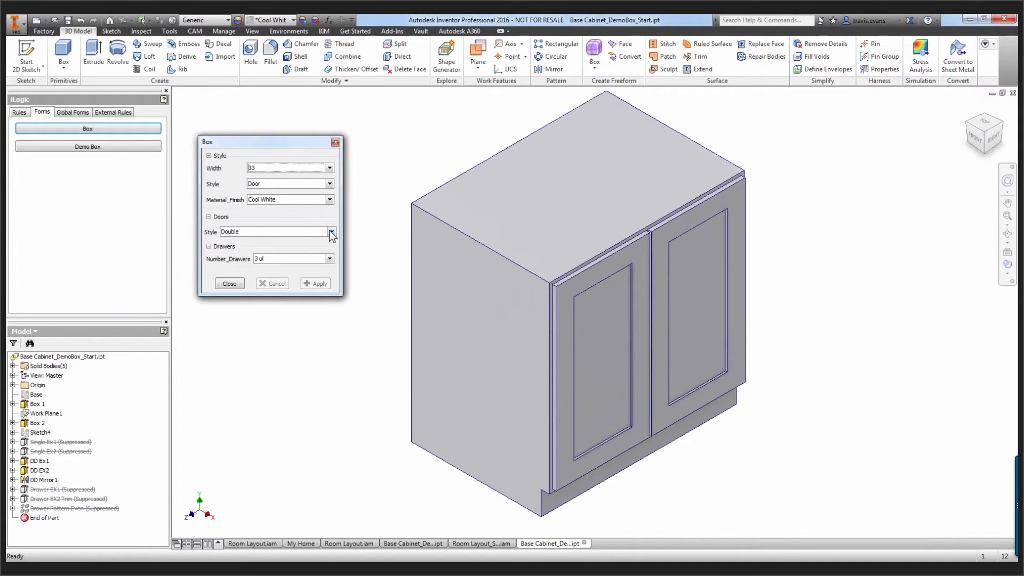
left_click(329, 231)
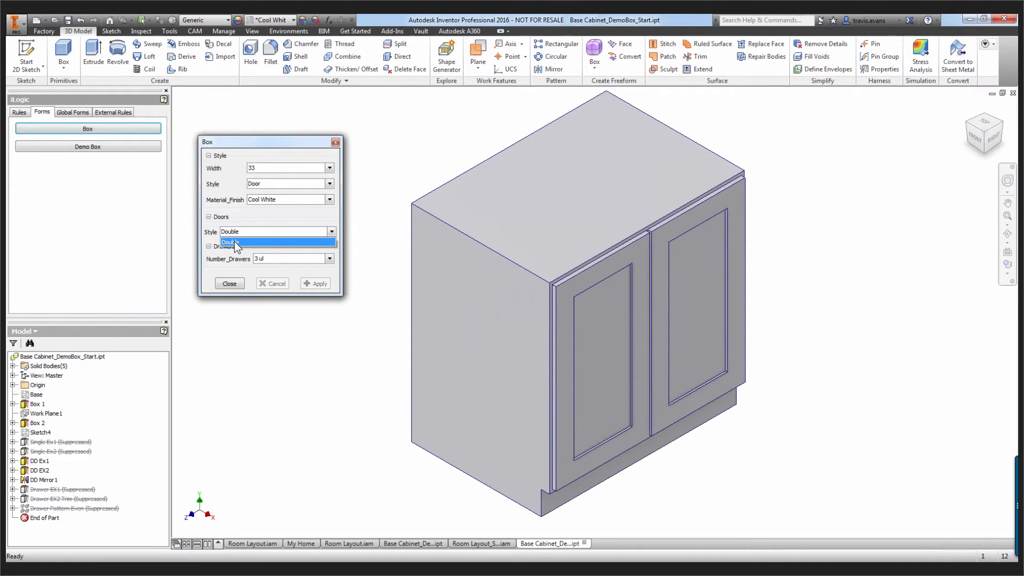
left_click(262, 219)
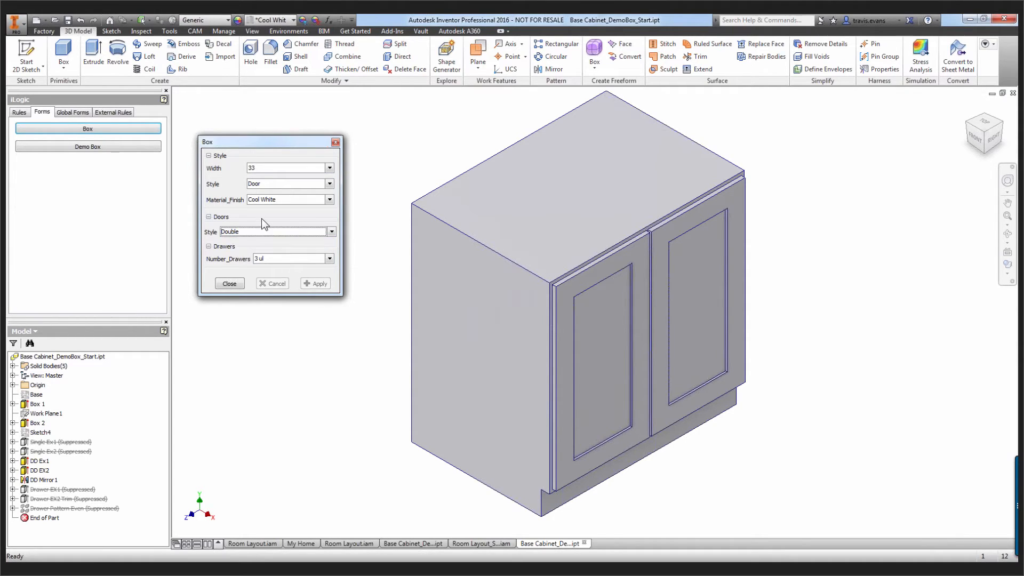
Apply the Drawer style and a Number_Drawers of 4 to the cabinet, and close the Box form
left_click(330, 187)
left_click(315, 195)
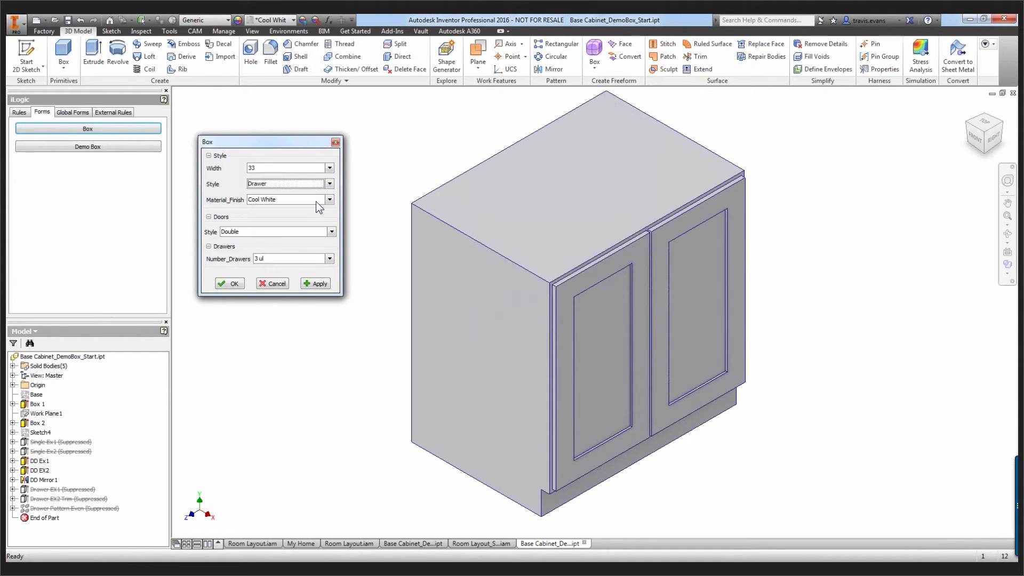
left_click(320, 284)
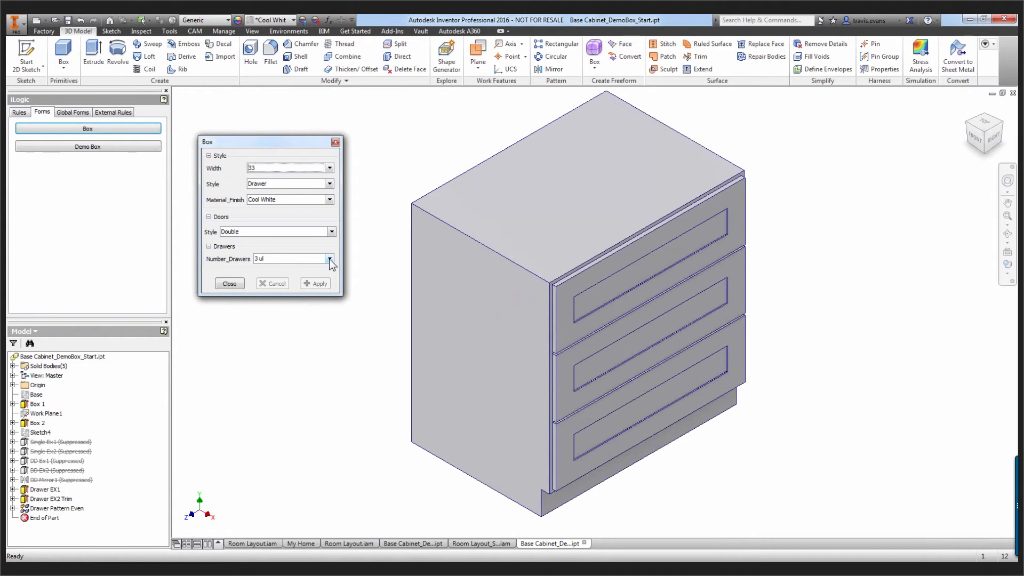
left_click(319, 260)
left_click(294, 284)
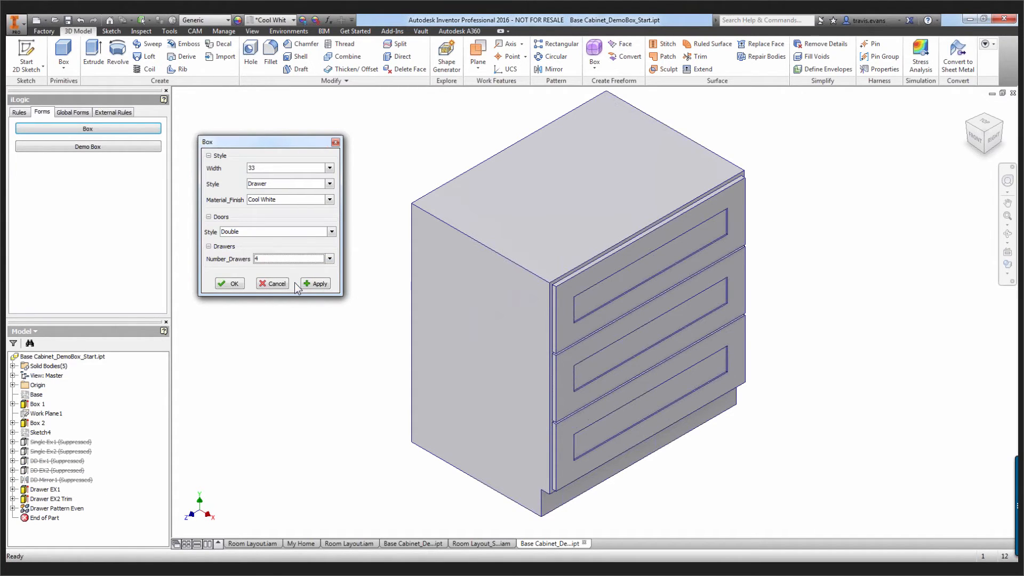
left_click(314, 284)
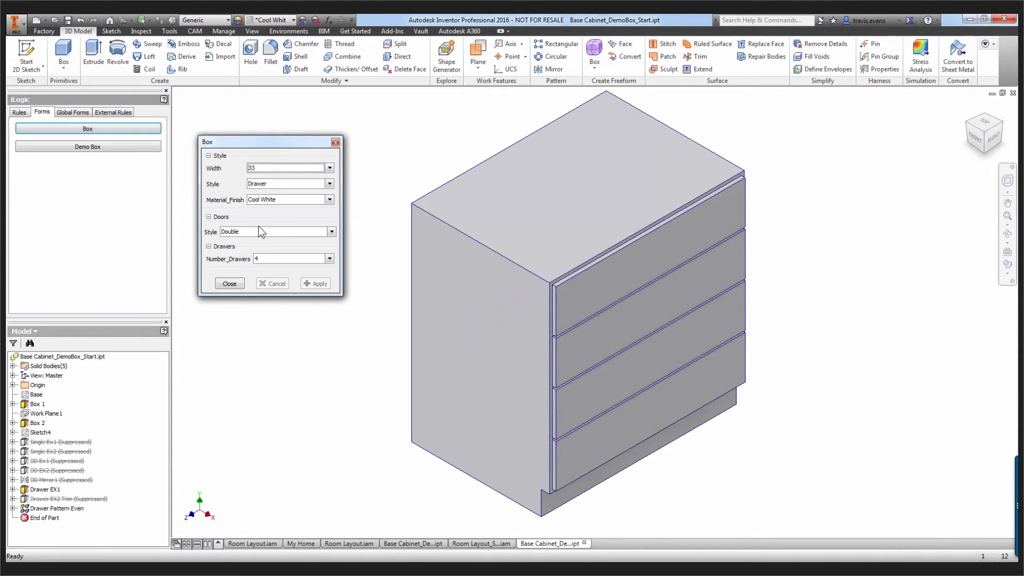
left_click(233, 285)
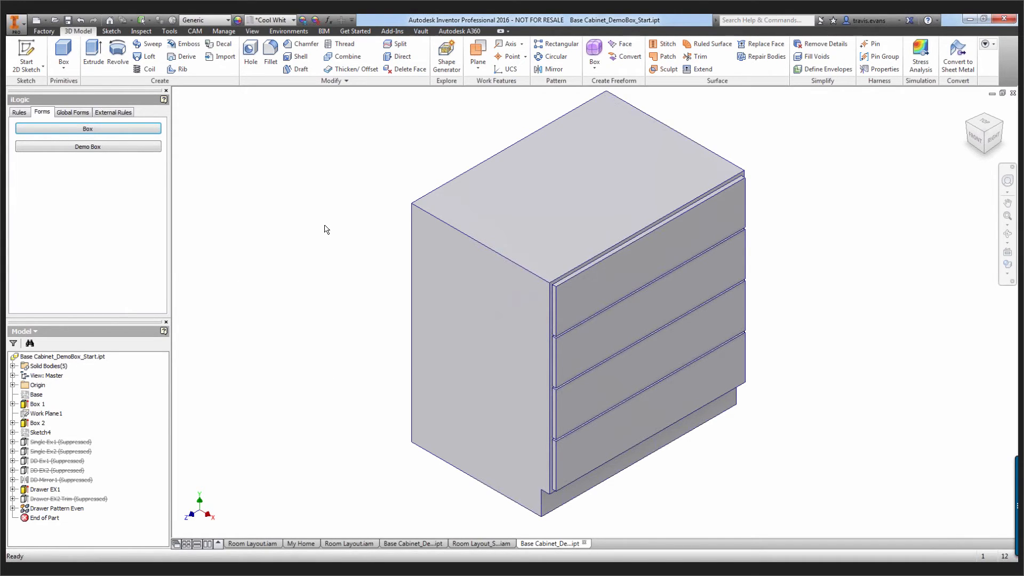
Switch to the Autodesk Configurator 360 dashboard in the browser and open the Base Cabinet design, resetting the open-design warning
left_click(456, 32)
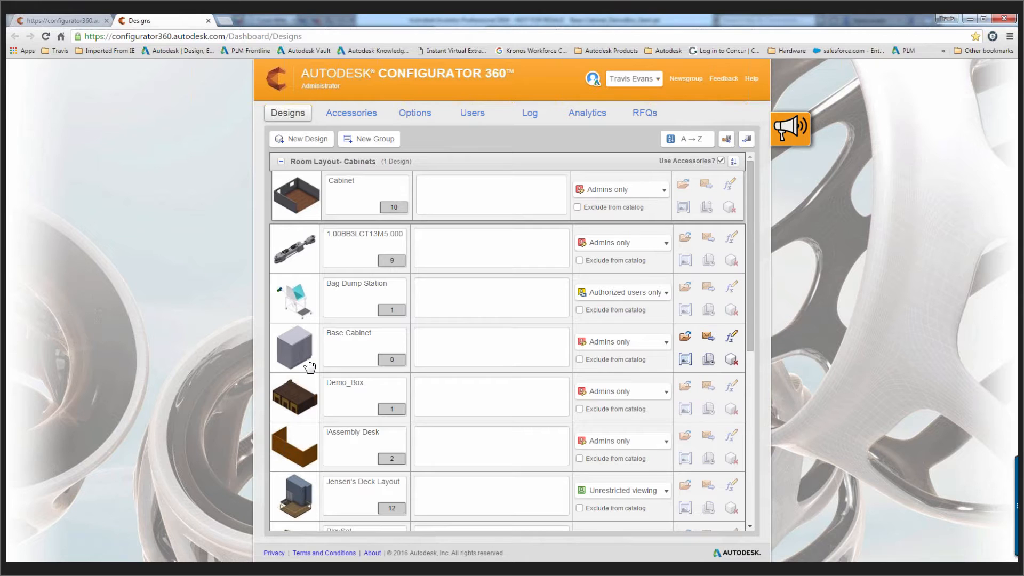
left_click(303, 349)
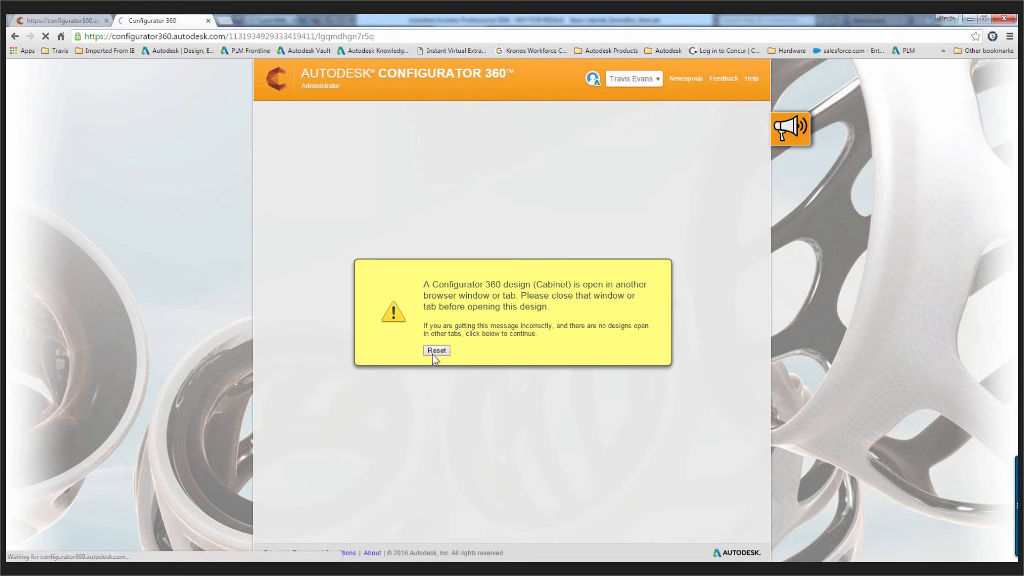
left_click(432, 351)
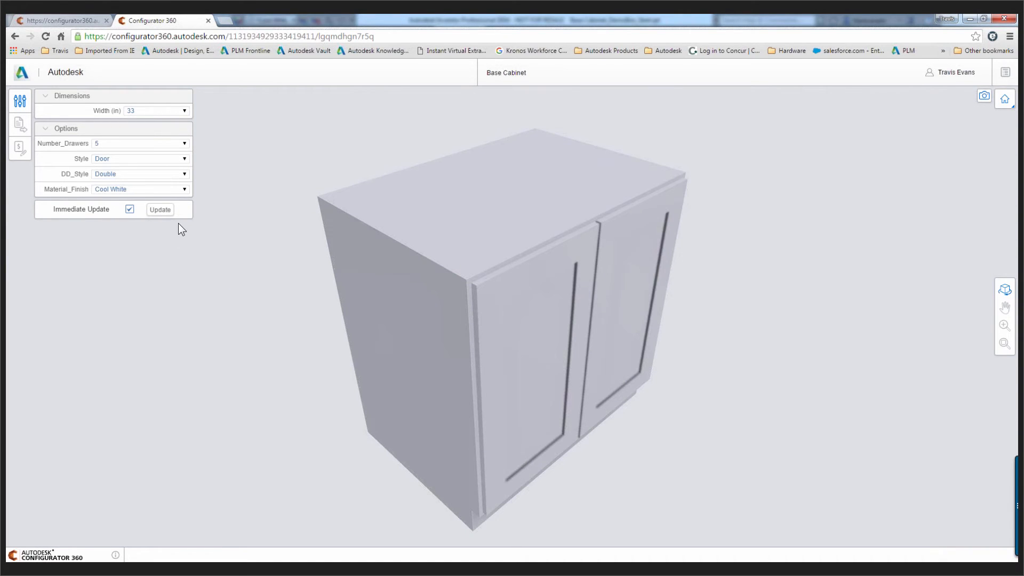
Configure the online Base Cabinet with a width of 18 in and the Walnut material finish
left_click(185, 110)
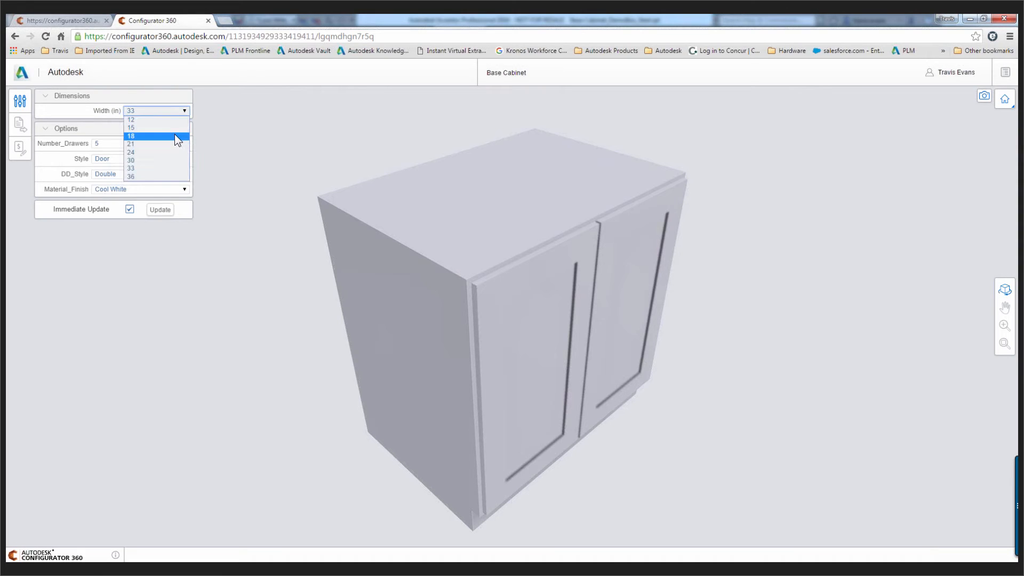
left_click(174, 136)
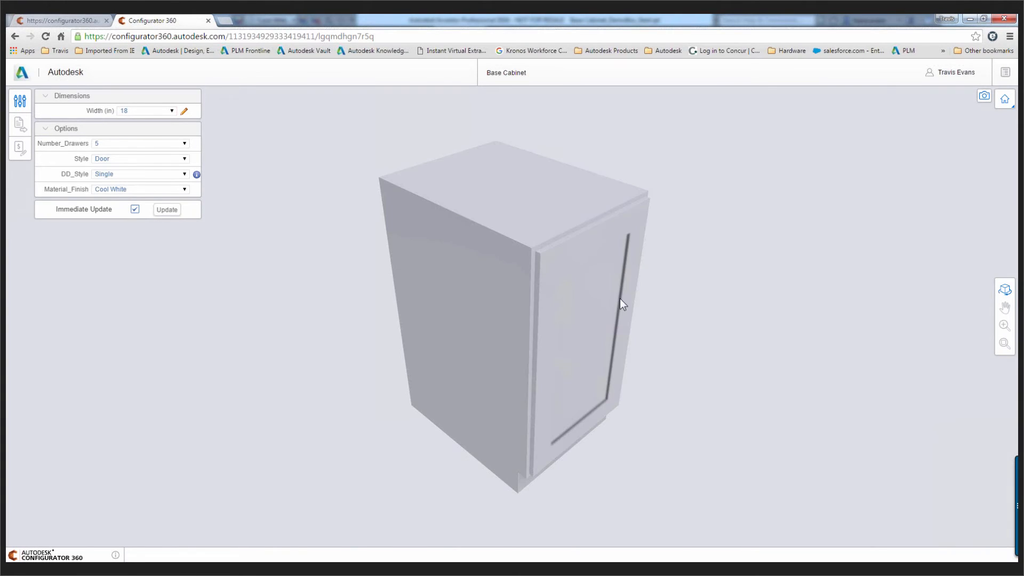
left_click(183, 190)
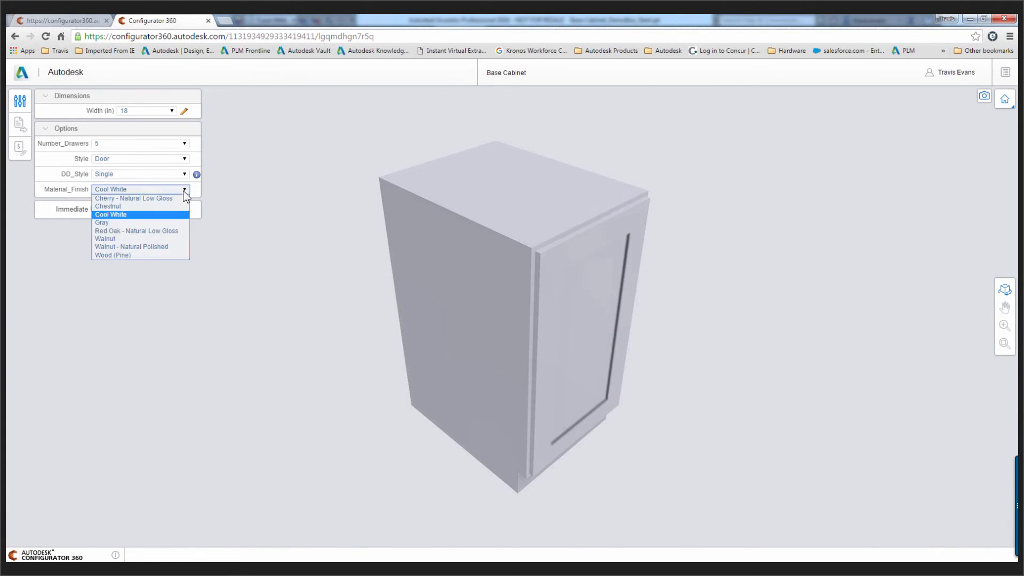
left_click(146, 238)
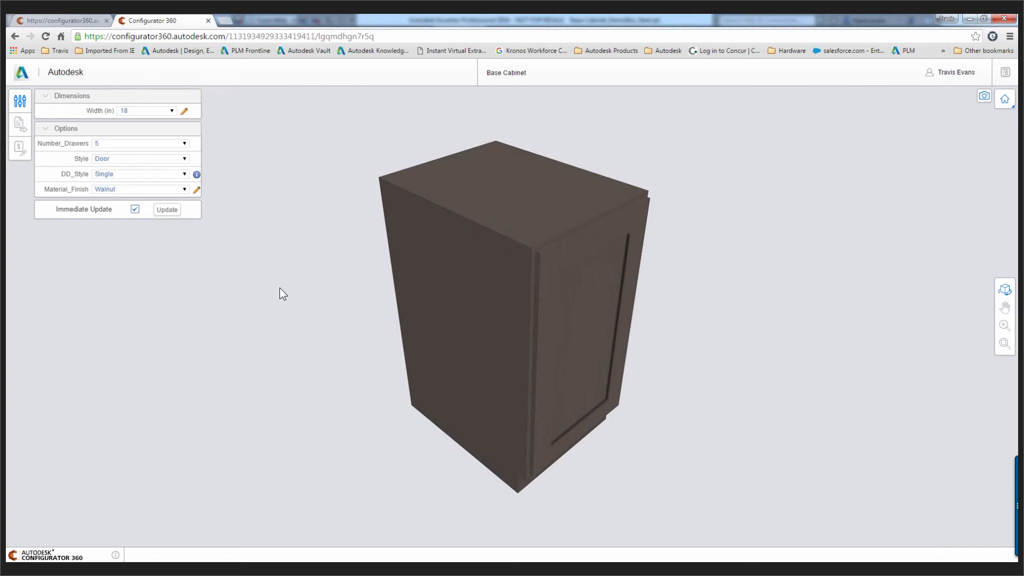
Return to the administrator view of Configurator 360 and open the WheelAssembly design
left_click(936, 72)
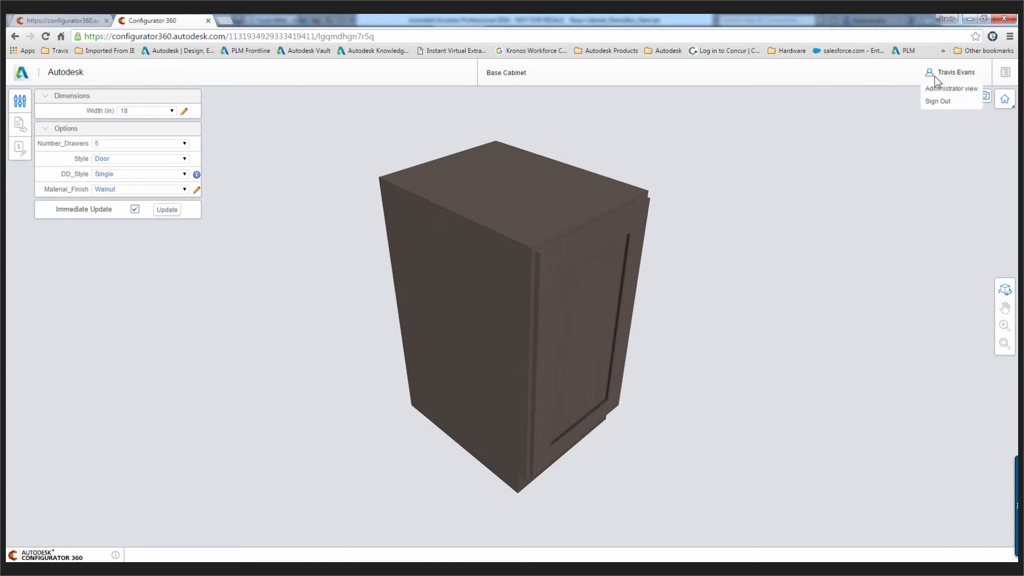
left_click(934, 89)
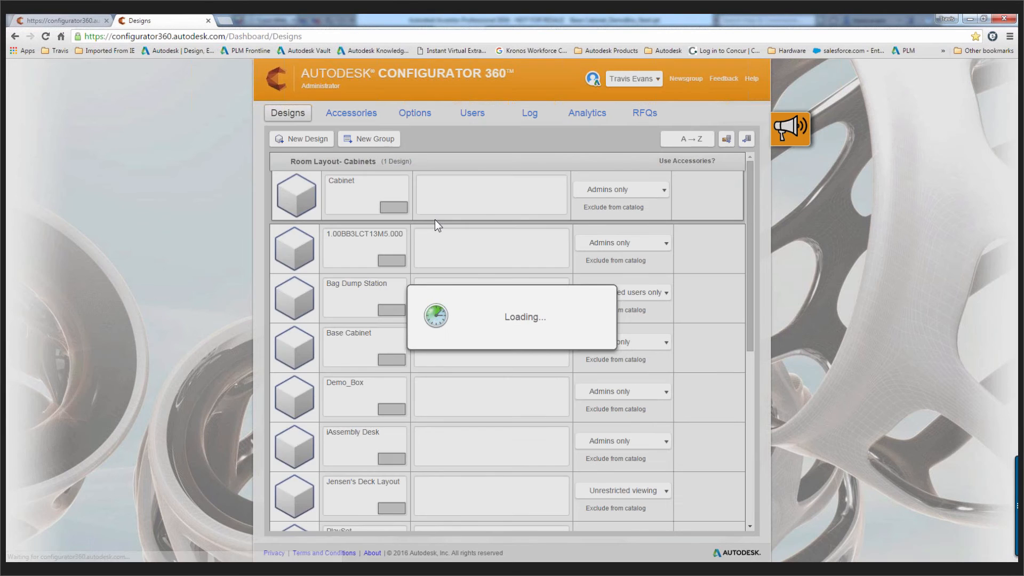
scroll(299, 435, "down", 1)
scroll(304, 440, "down", 2)
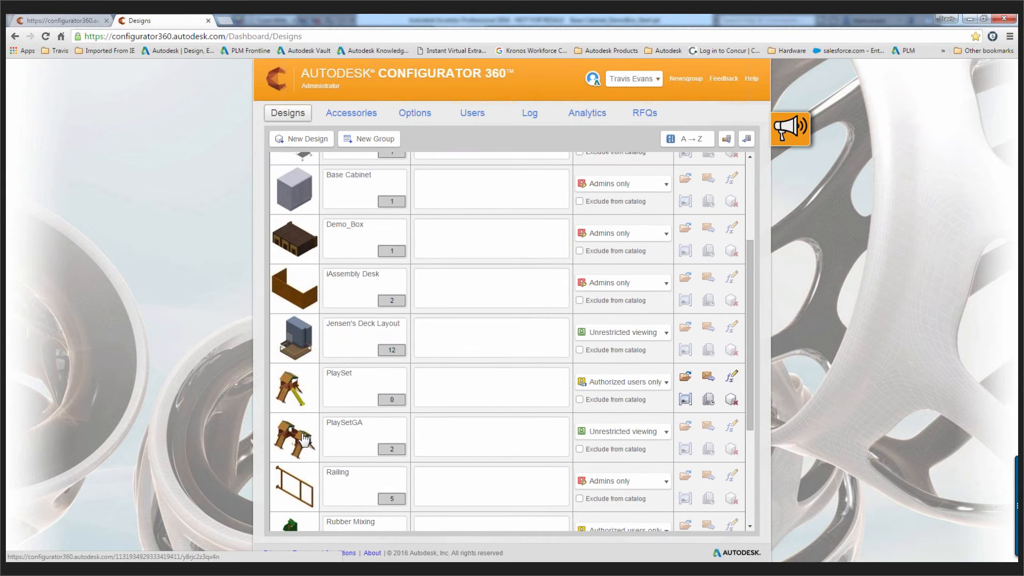
scroll(301, 452, "down", 4)
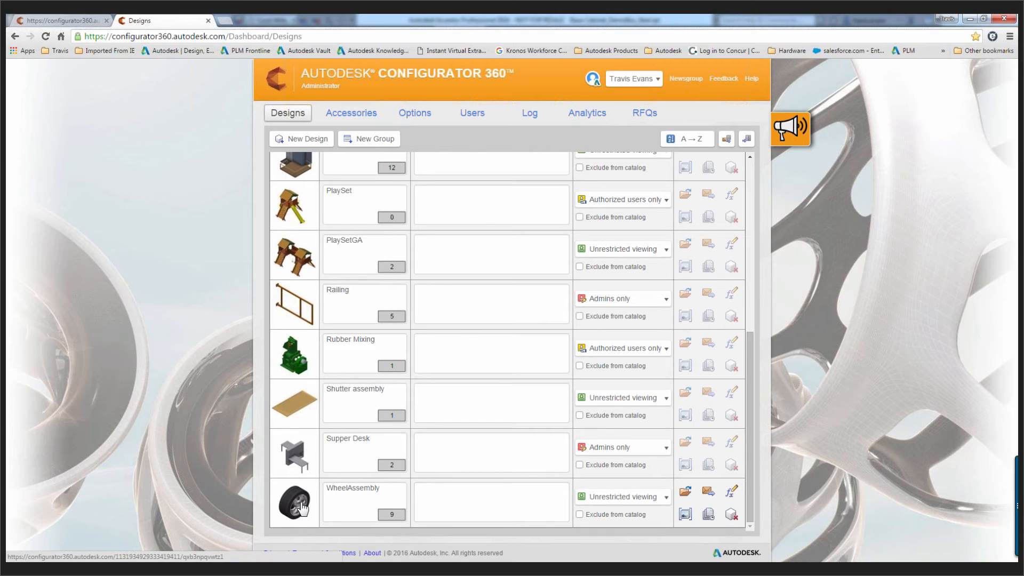
left_click(300, 504)
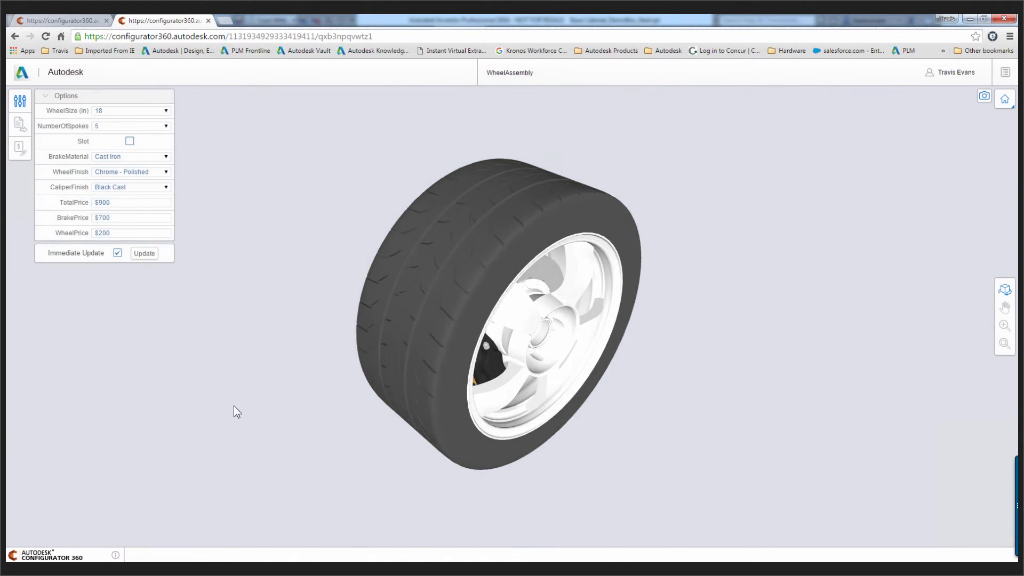
Configure the wheel with the Slot option and a WheelSize of 22 in, and show its available download formats
left_click_drag(262, 263, 222, 232)
left_click(129, 140)
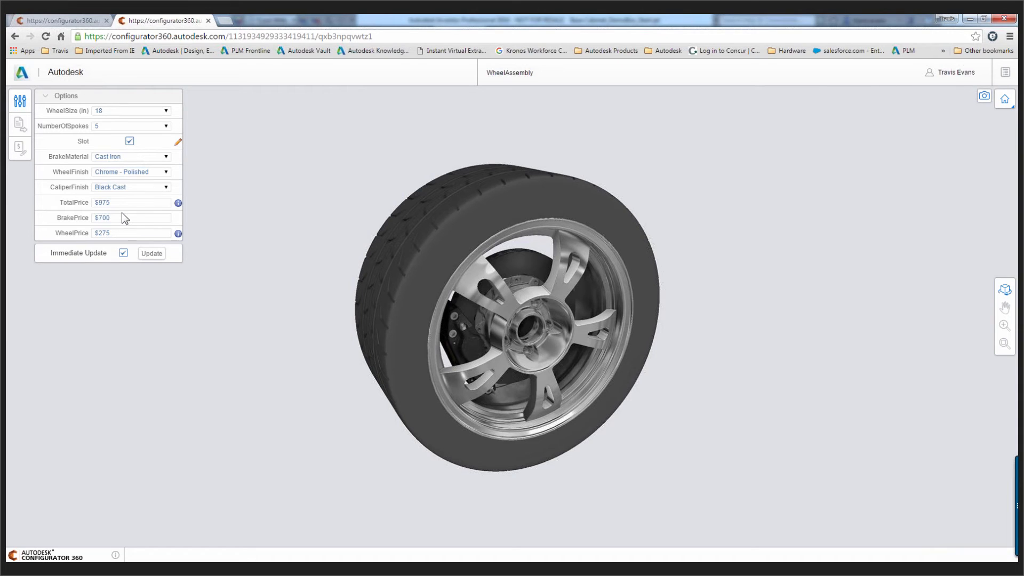
left_click(162, 111)
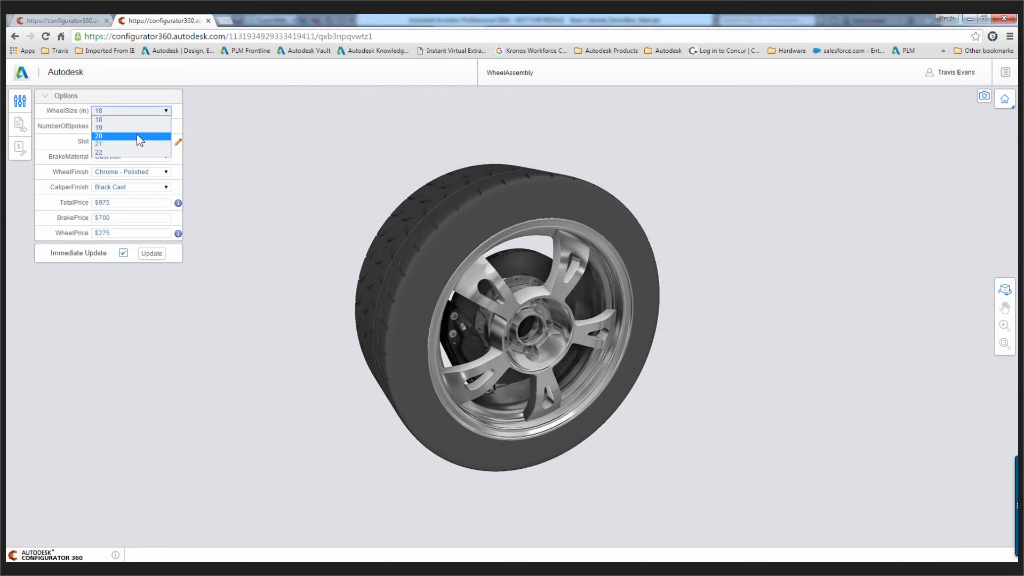
left_click(135, 153)
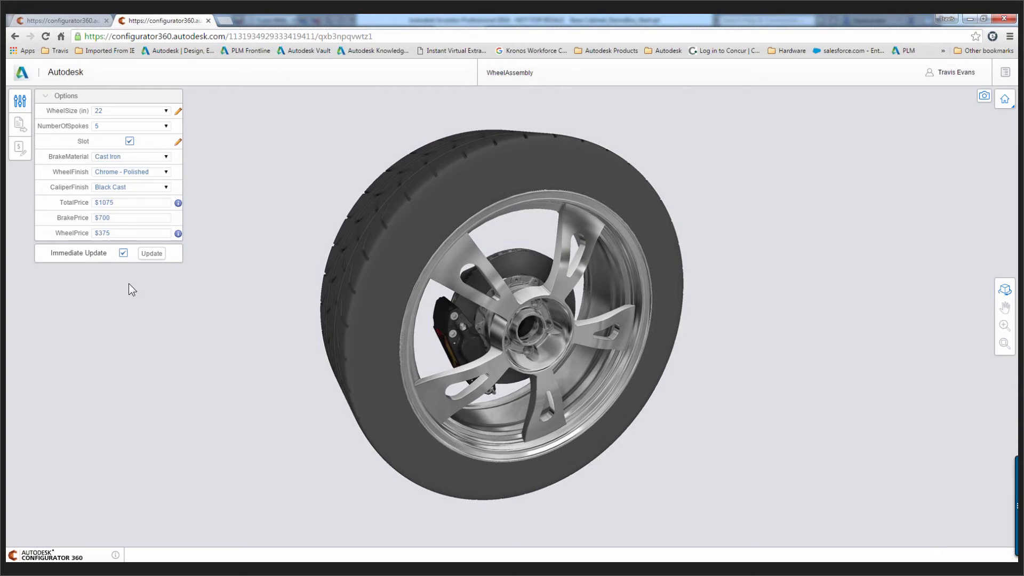
left_click(24, 124)
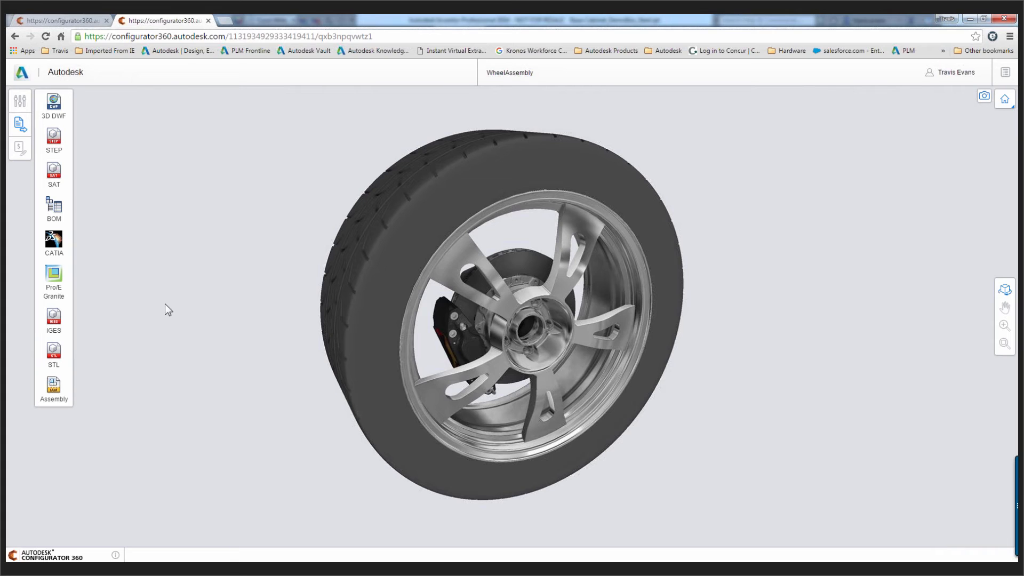
Switch to the other Configurator 360 page, dismiss the session notice and reopen the Cabinet design from the Product Catalog
left_click(75, 20)
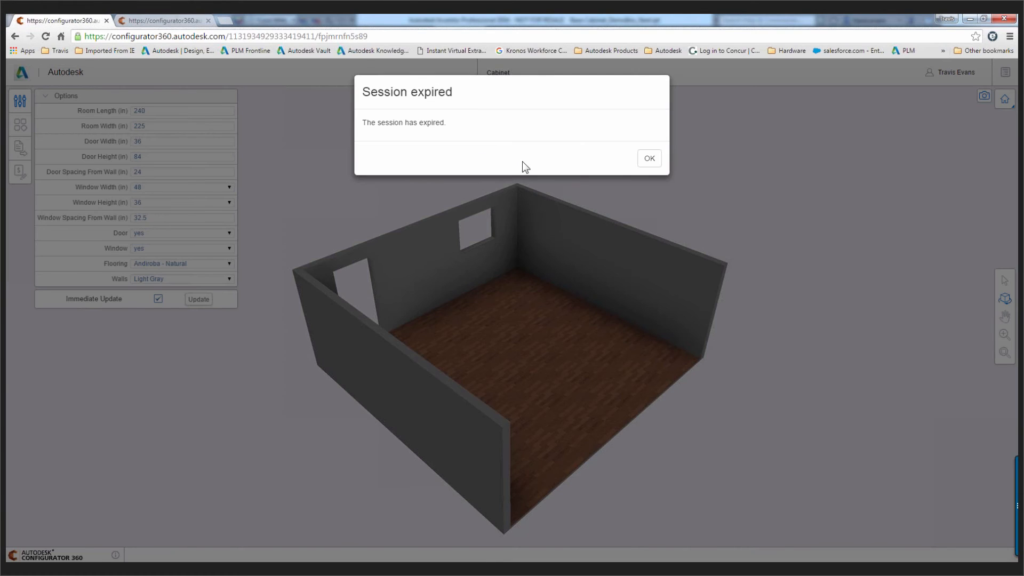
left_click(644, 159)
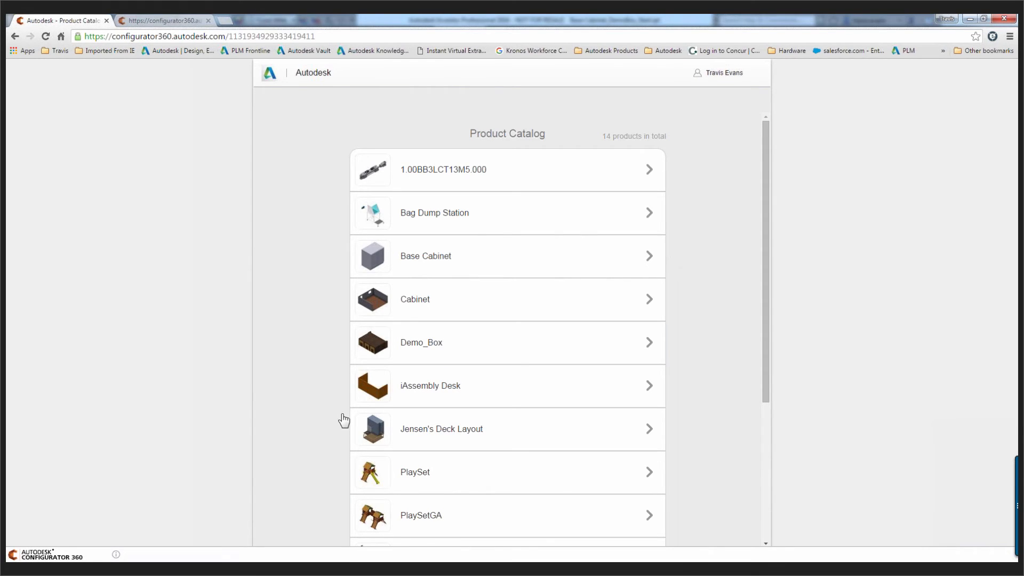
left_click(383, 308)
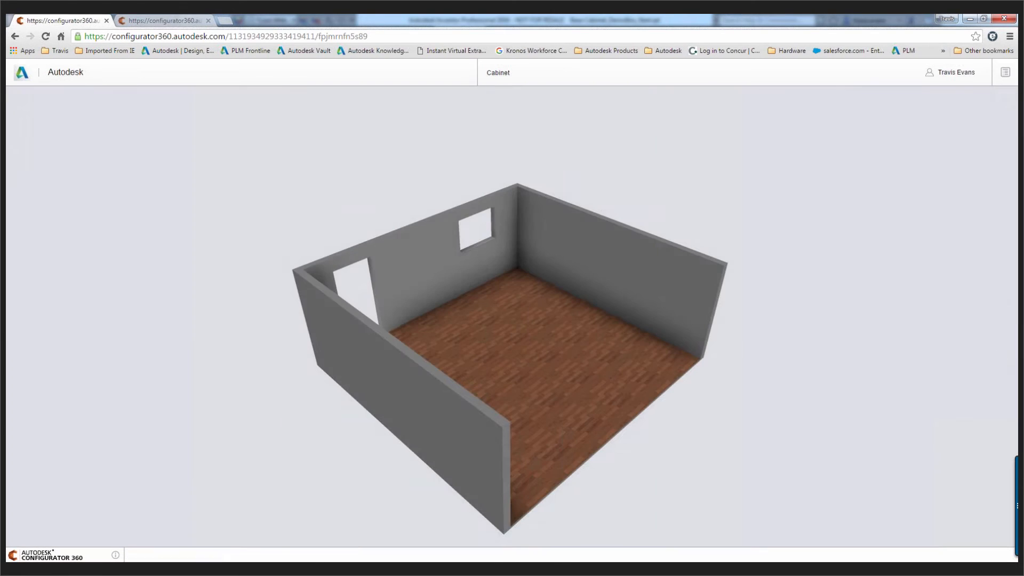
Switch to Inventor and bring up the Room Layout_Setup_Demo.iam assembly with its Autodesk A360 connector commands
key("alt+Tab")
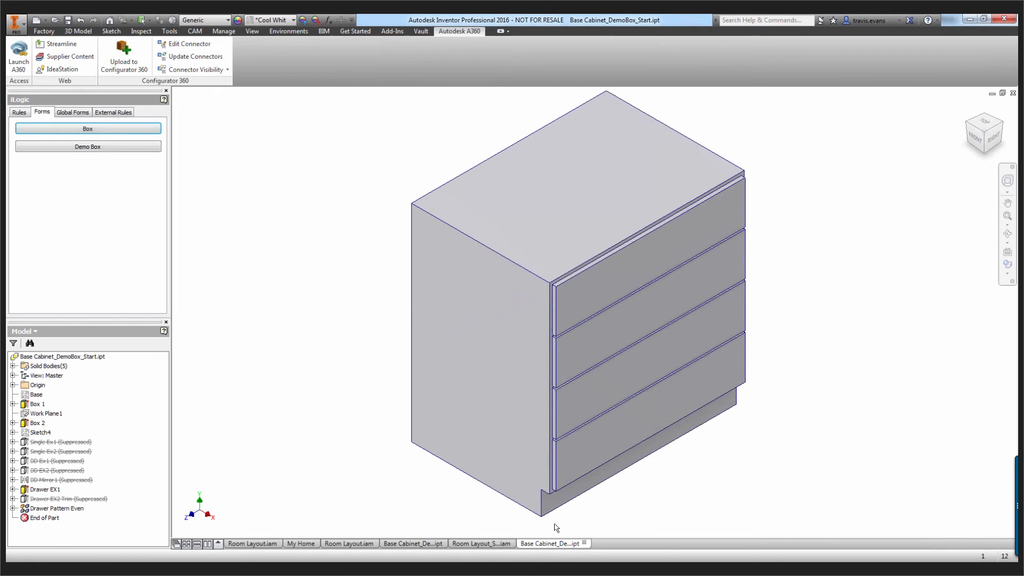
left_click(475, 543)
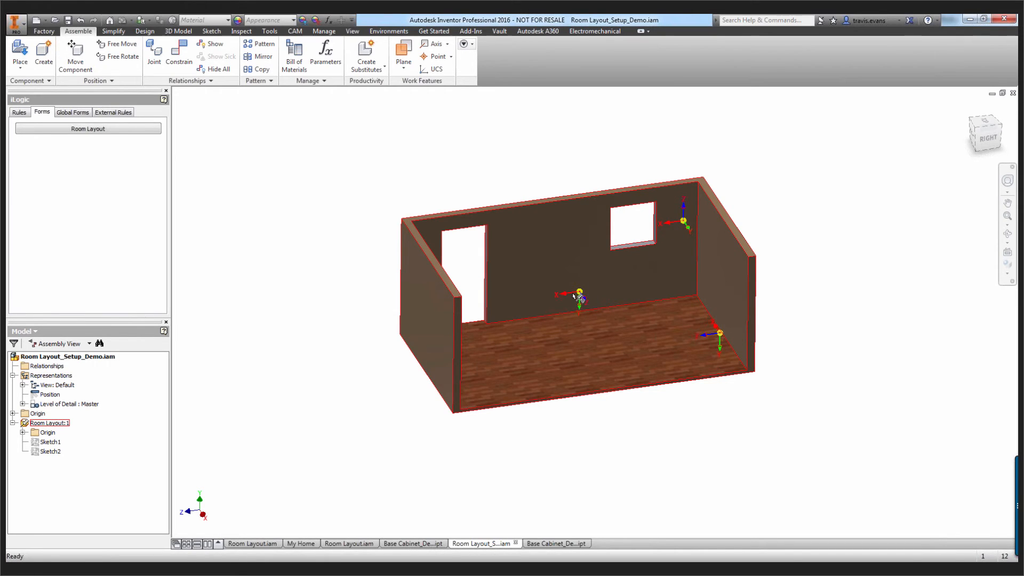
left_click(537, 31)
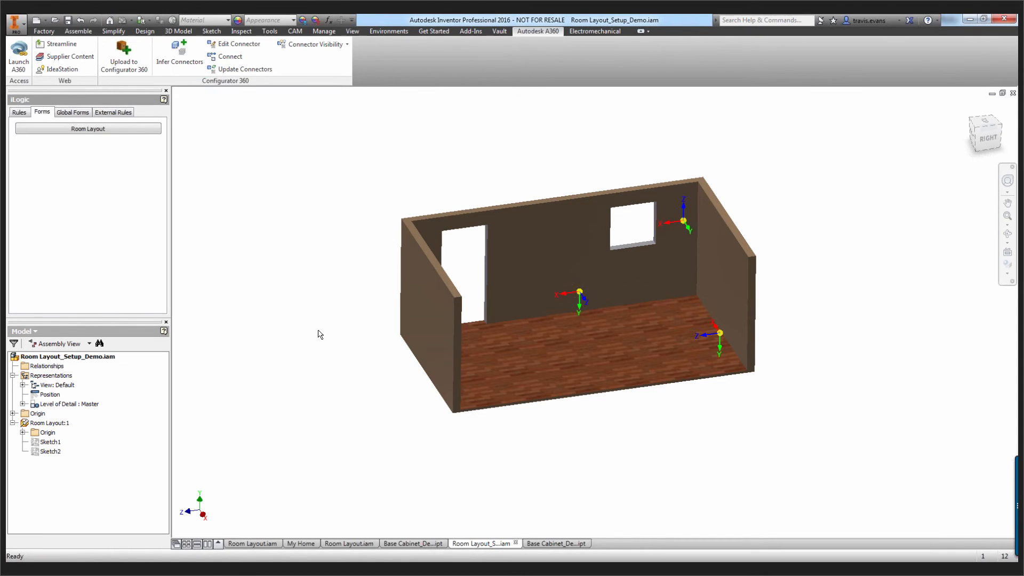
Start placing a component and browse from the workspace to _Config 360 > Cabinet - No Vault > Boxes
right_click(305, 342)
left_click(305, 306)
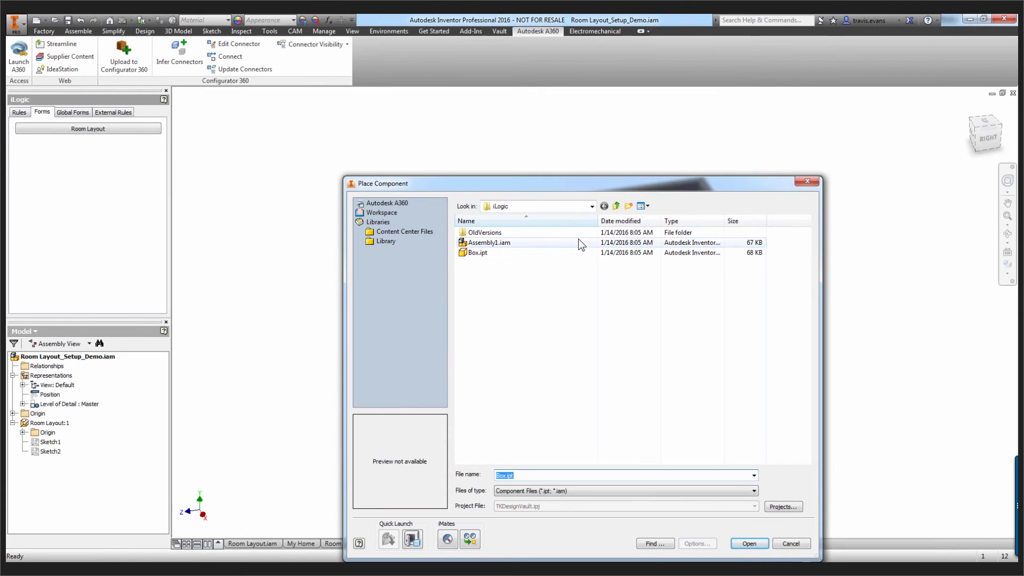
left_click(616, 206)
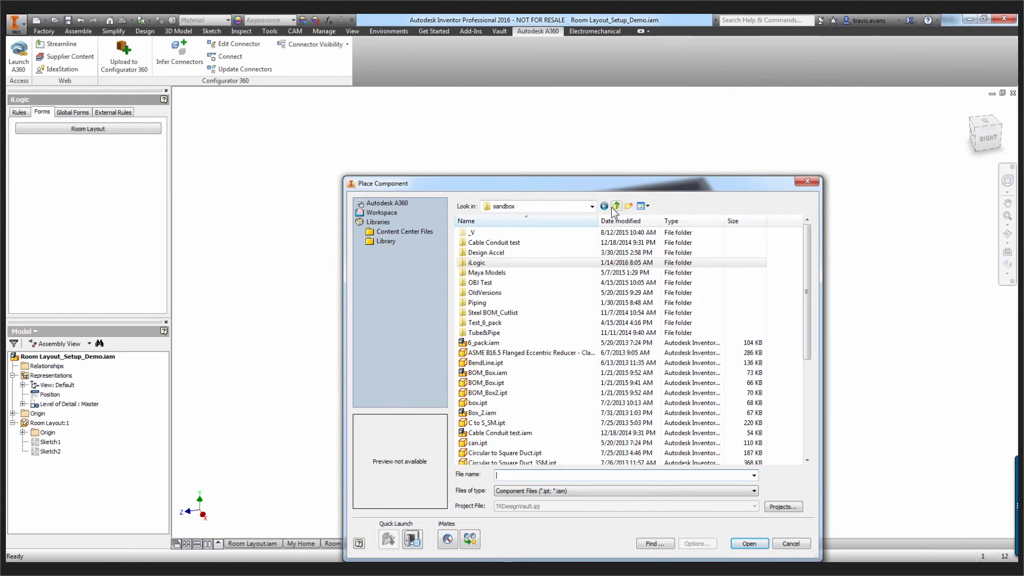
left_click(382, 211)
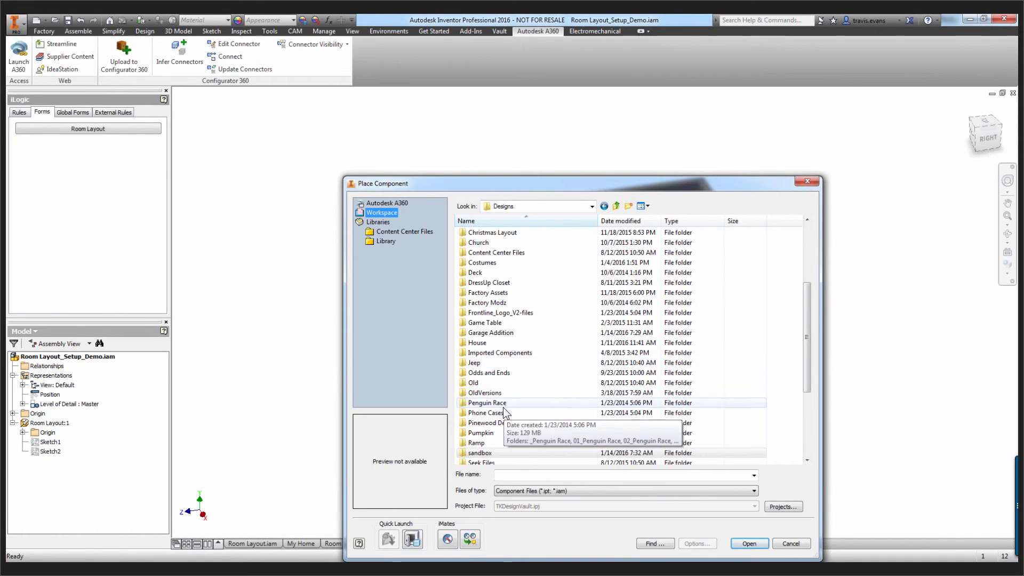
left_click(494, 263)
scroll(494, 262, "up", 4)
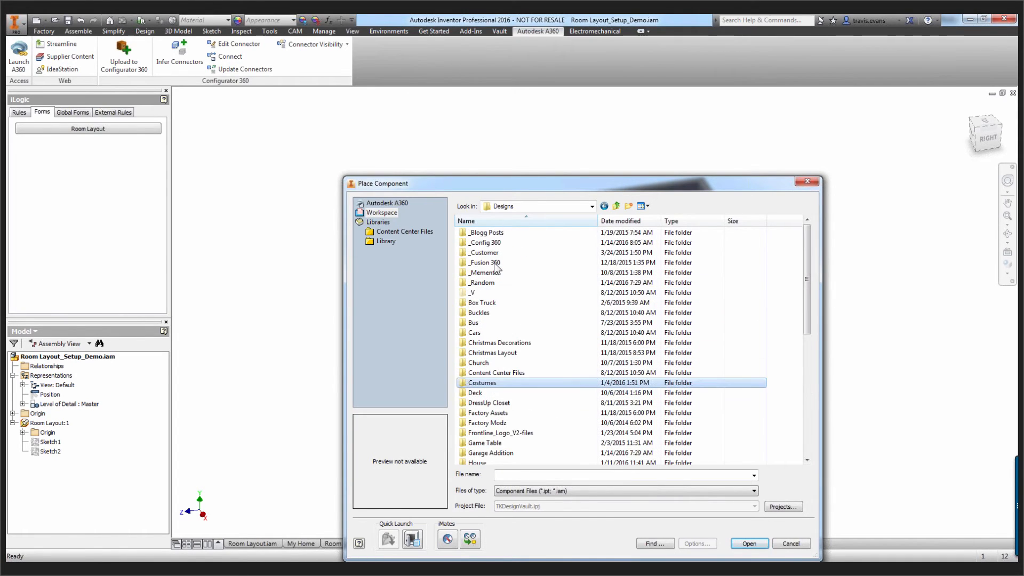
double_click(486, 242)
left_click(485, 241)
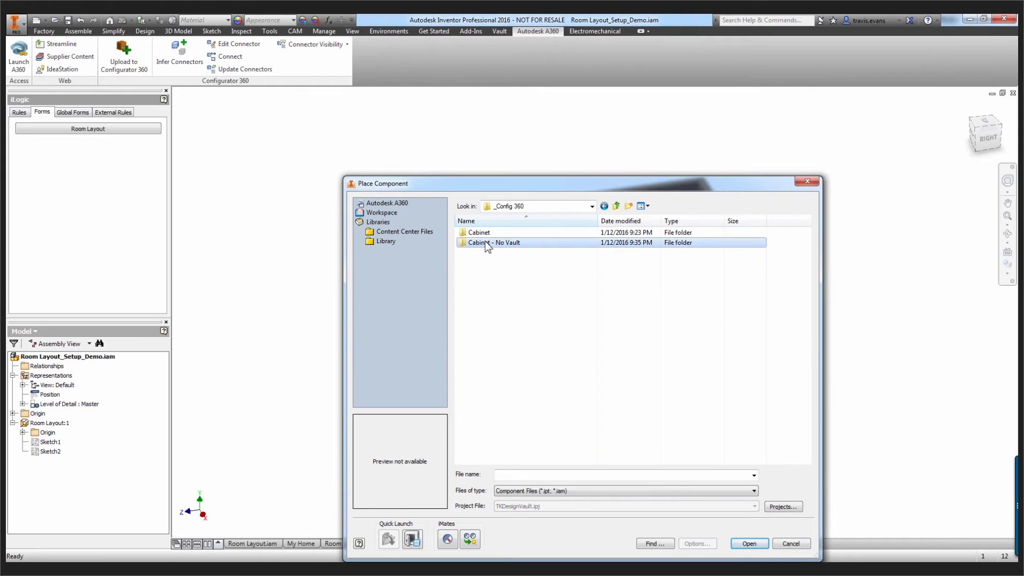
double_click(485, 241)
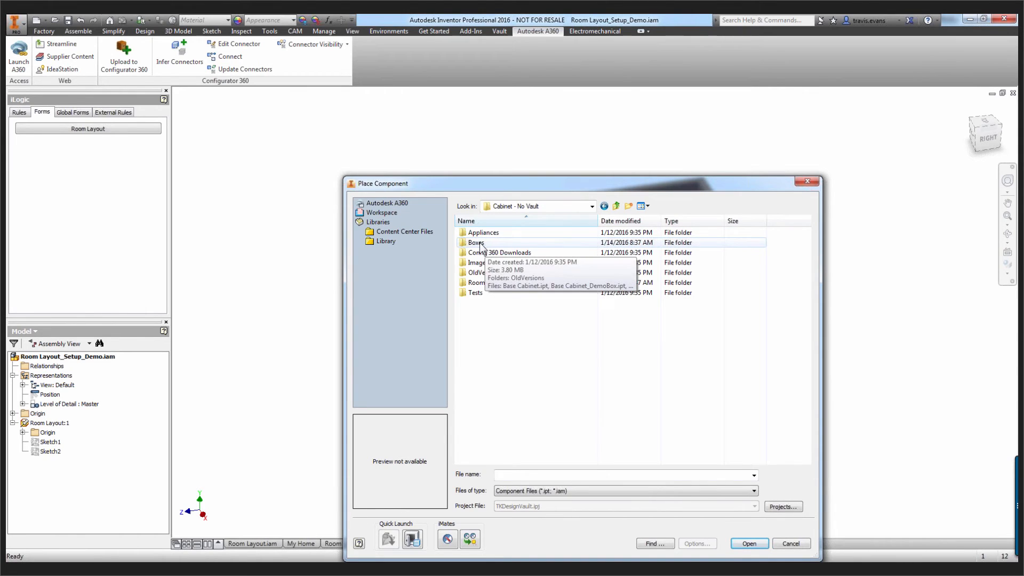
double_click(485, 243)
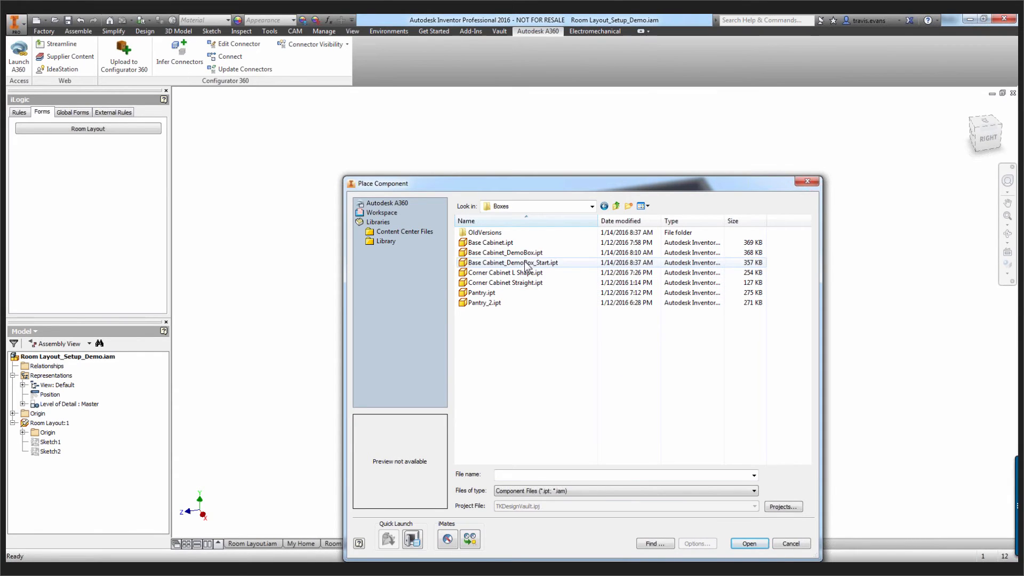
Place one instance of Base Cabinet_DemoBox_Start.ipt outside the room, beside its side wall
left_click(515, 254)
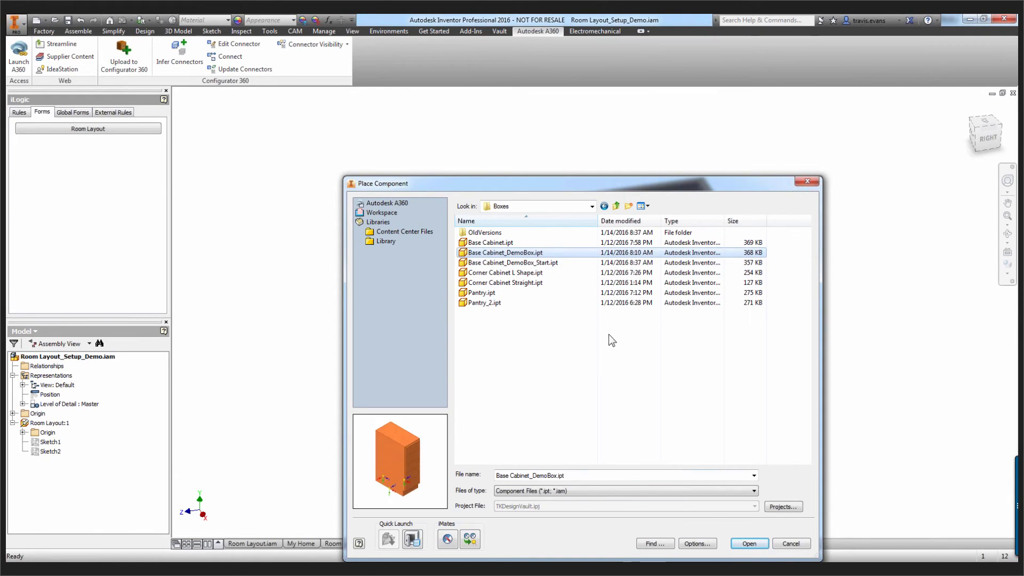
left_click(522, 262)
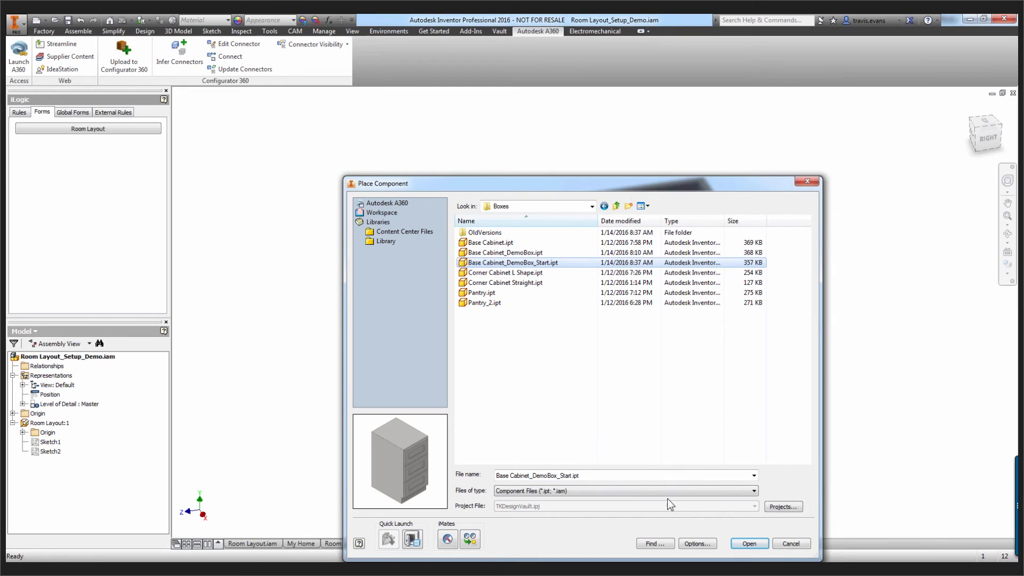
left_click(749, 543)
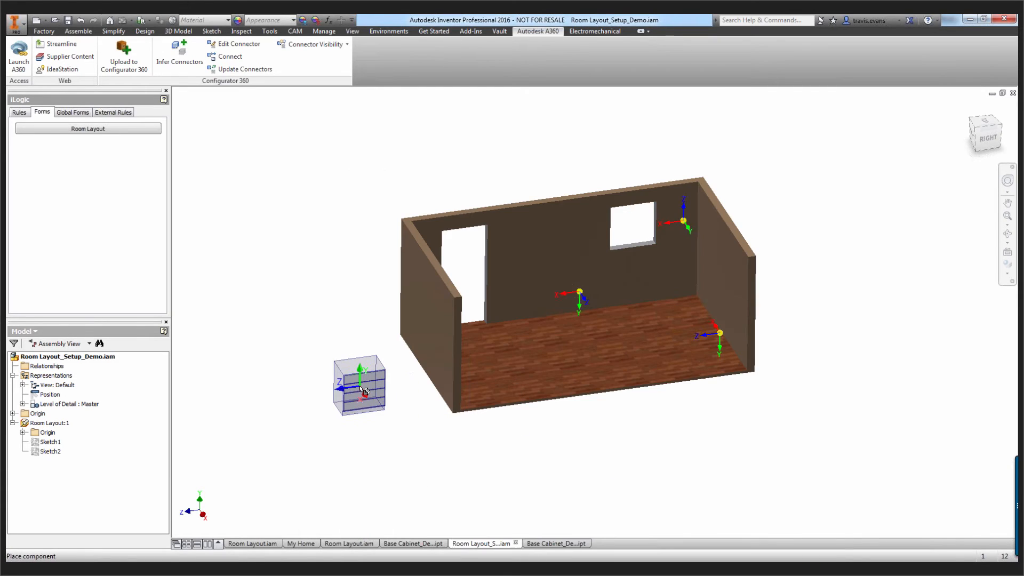
left_click(365, 362)
right_click(339, 315)
left_click(340, 363)
scroll(341, 361, "up", 4)
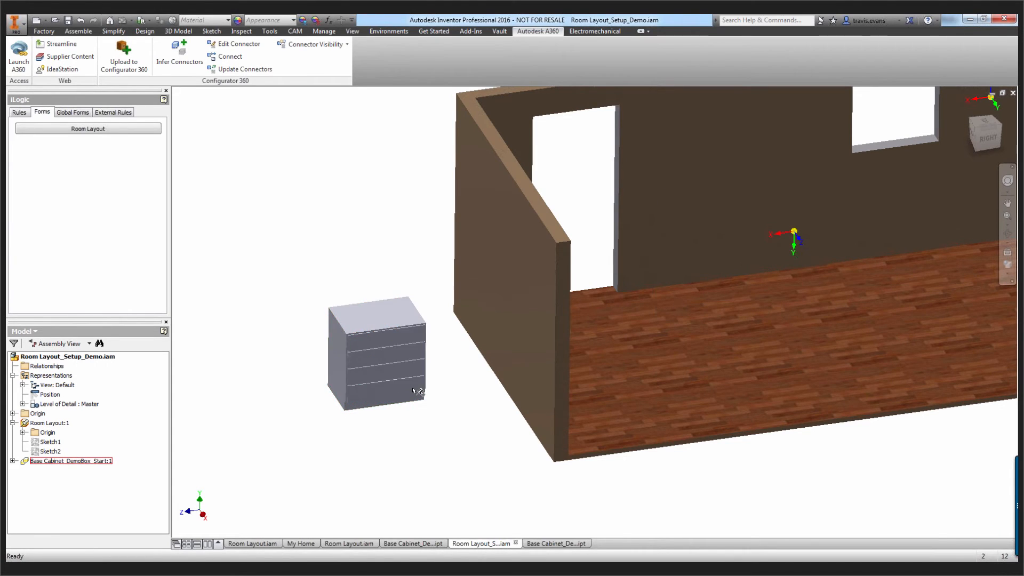
Start a joint connecting the midpoint of the cabinet's bottom back edge to the midpoint of the floor edge along the windowed wall
right_click(331, 261)
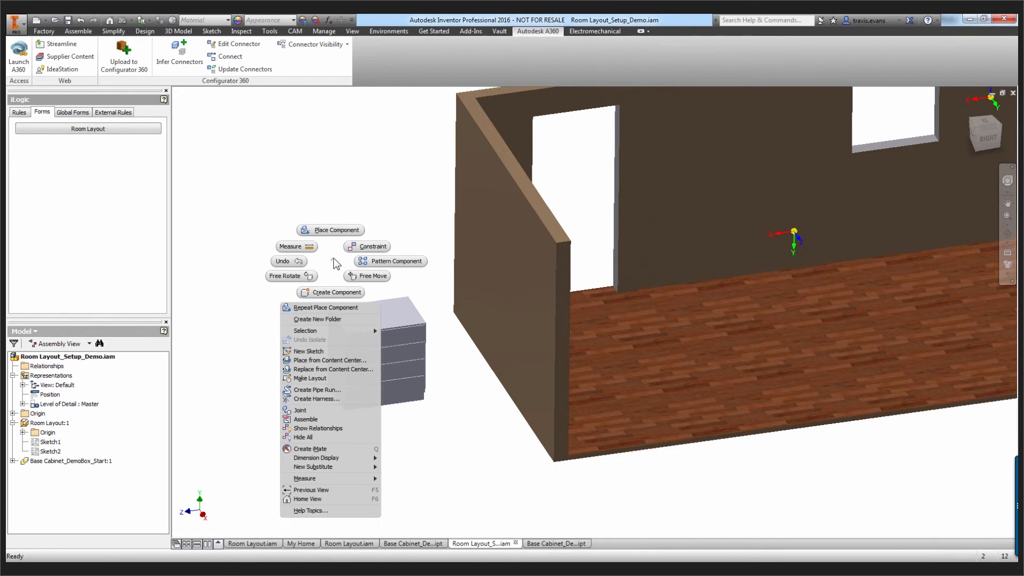
left_click(310, 410)
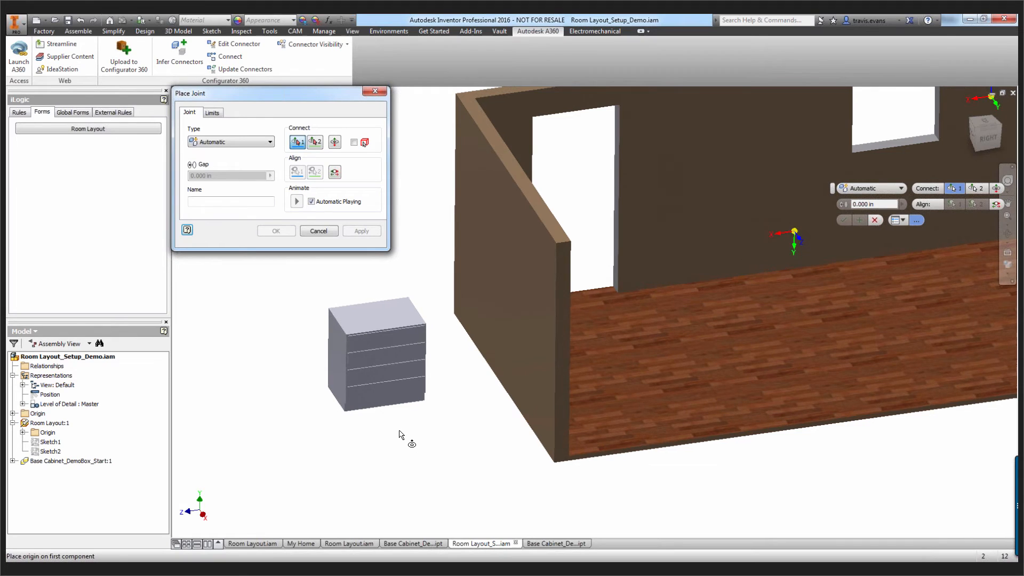
middle_click_drag(351, 405, 914, 406, "shift")
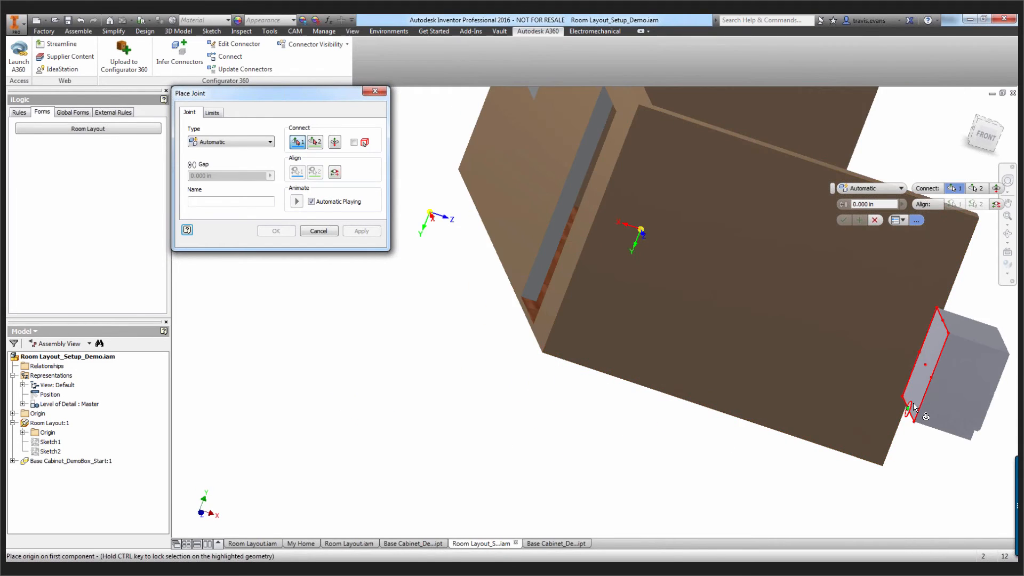
scroll(912, 403, "up", 5)
left_click(892, 406)
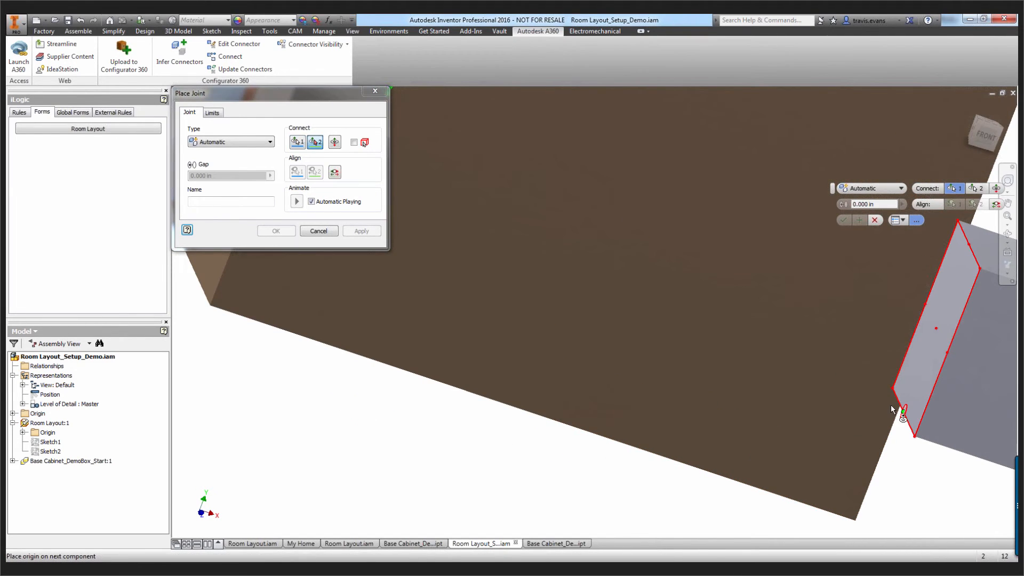
scroll(883, 404, "down", 3)
middle_click_drag(882, 404, 807, 397, "shift")
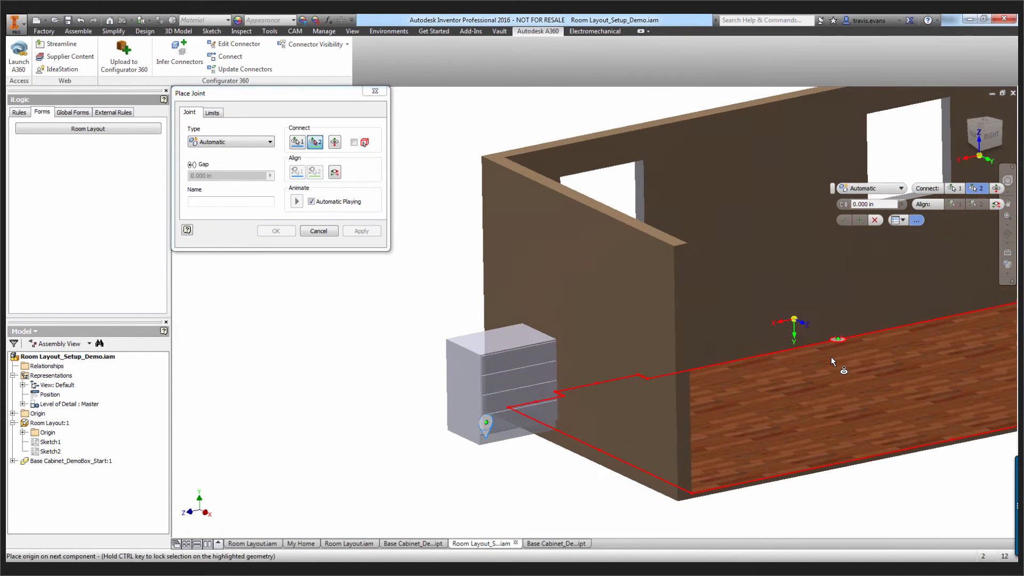
left_click(837, 331)
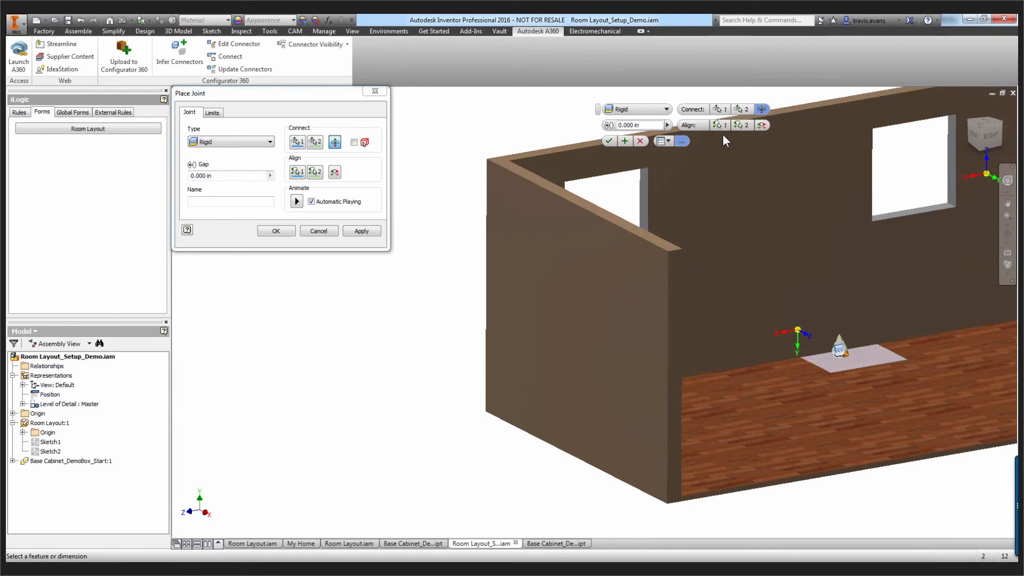
Align the cabinet's bottom face with the window sill so it stands upright, and apply the Rigid joint with a 0.000 in gap
left_click(719, 126)
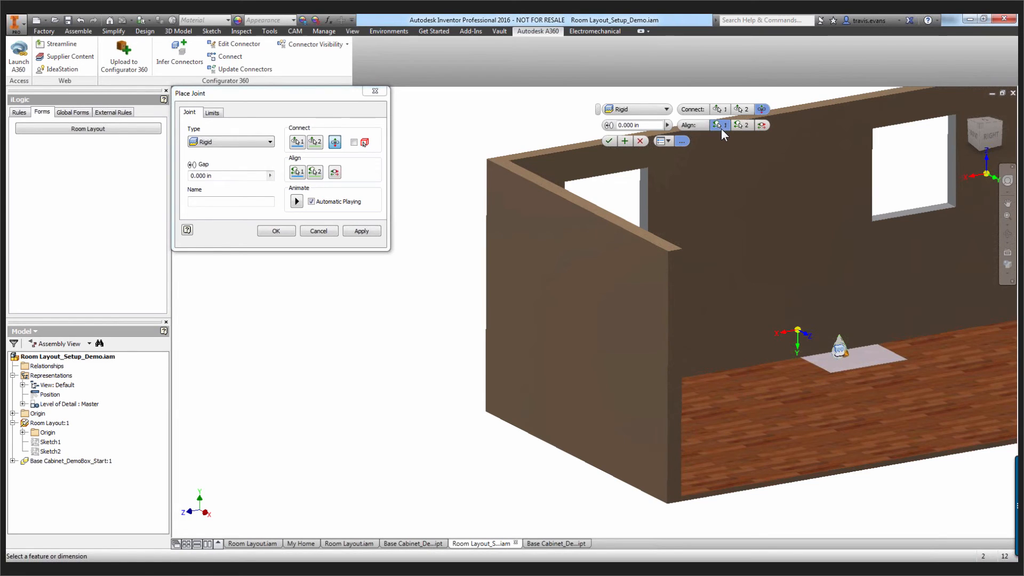
left_click(876, 368)
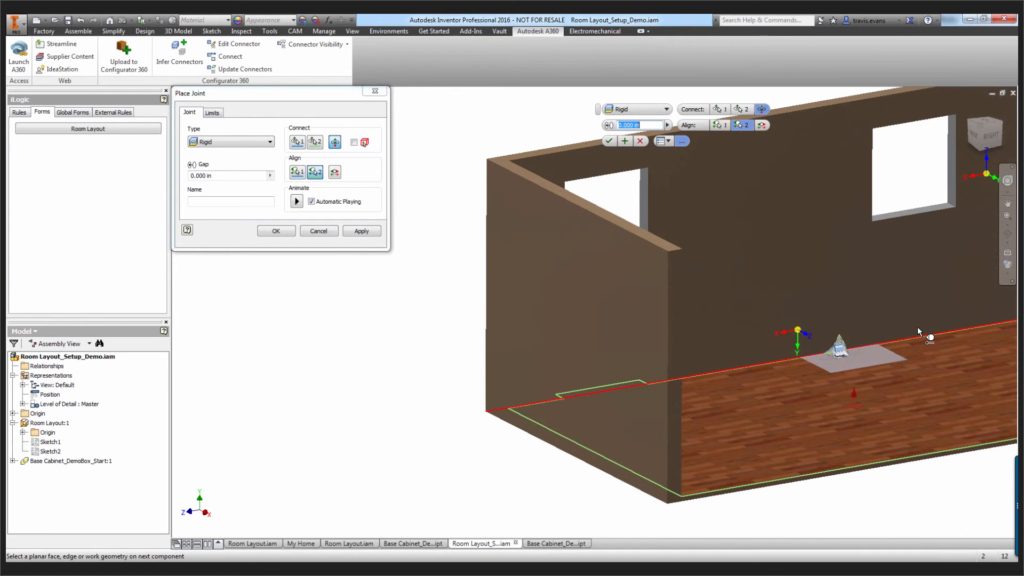
left_click(899, 213)
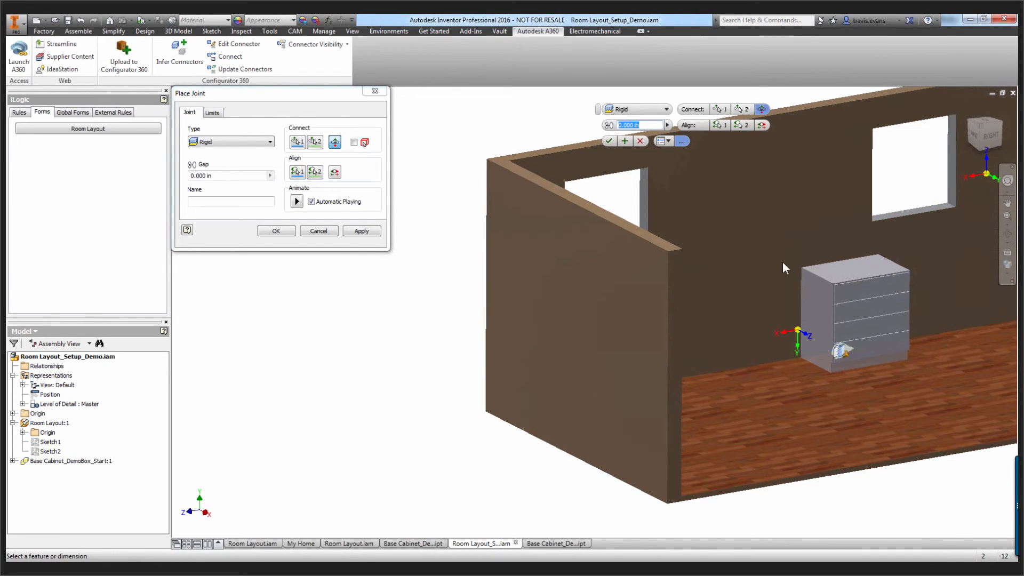
left_click(609, 142)
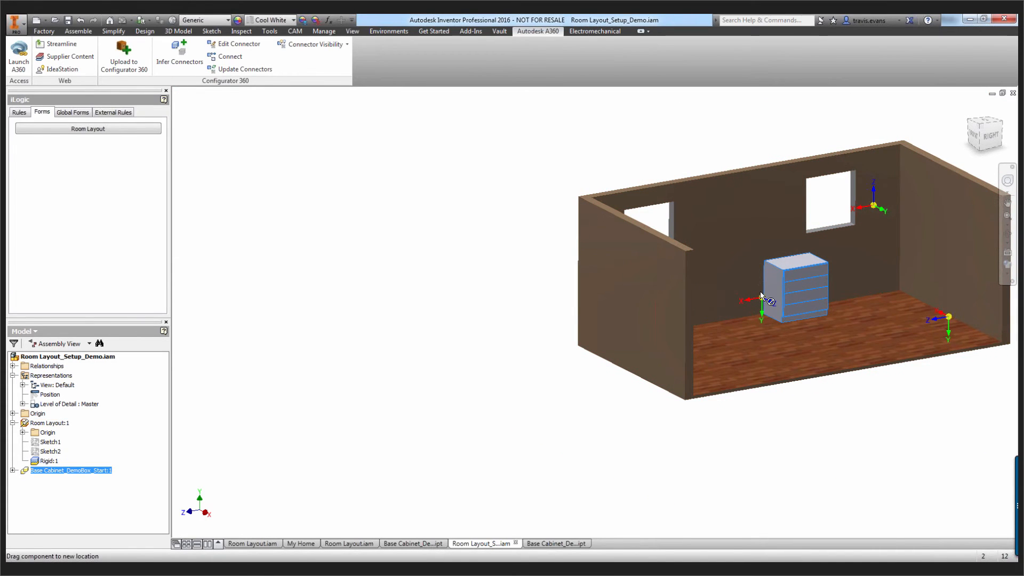
Change the cabinet's rigid joint to the Slider type and slide the cabinet along the windowed wall toward the window
right_click(824, 201)
left_click(829, 200)
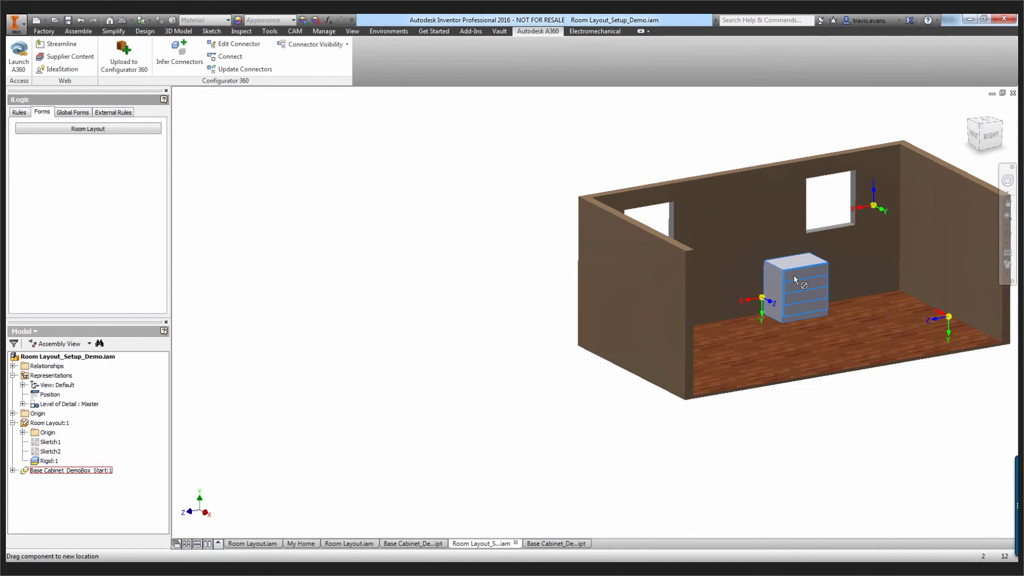
left_click(815, 273)
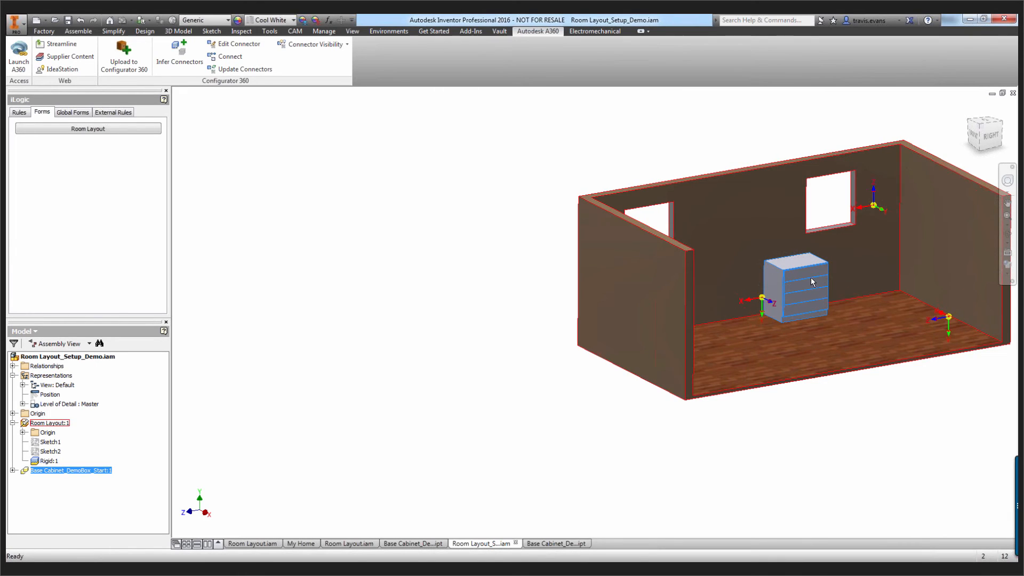
middle_click_drag(820, 293, 784, 285, "shift")
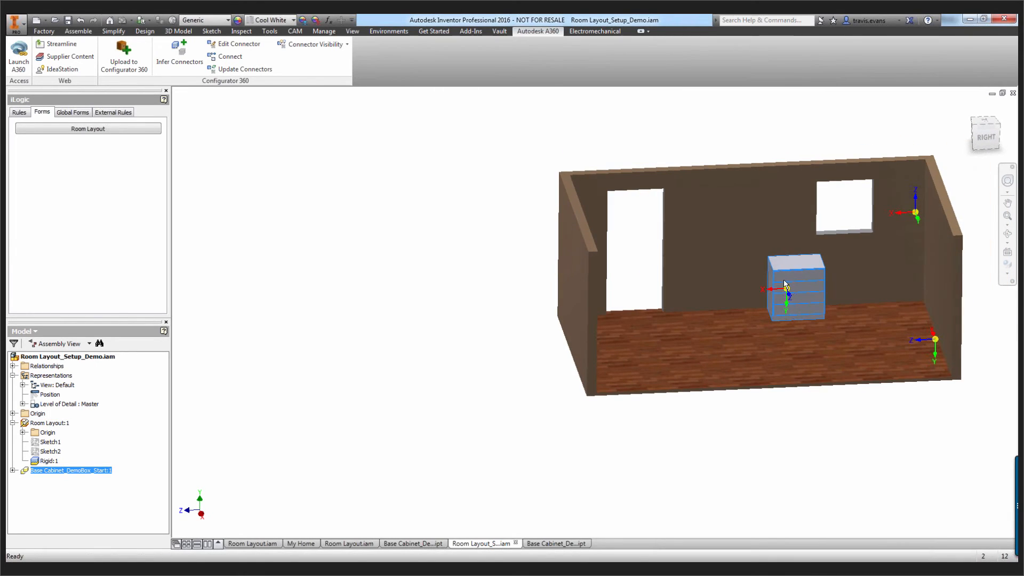
right_click(50, 461)
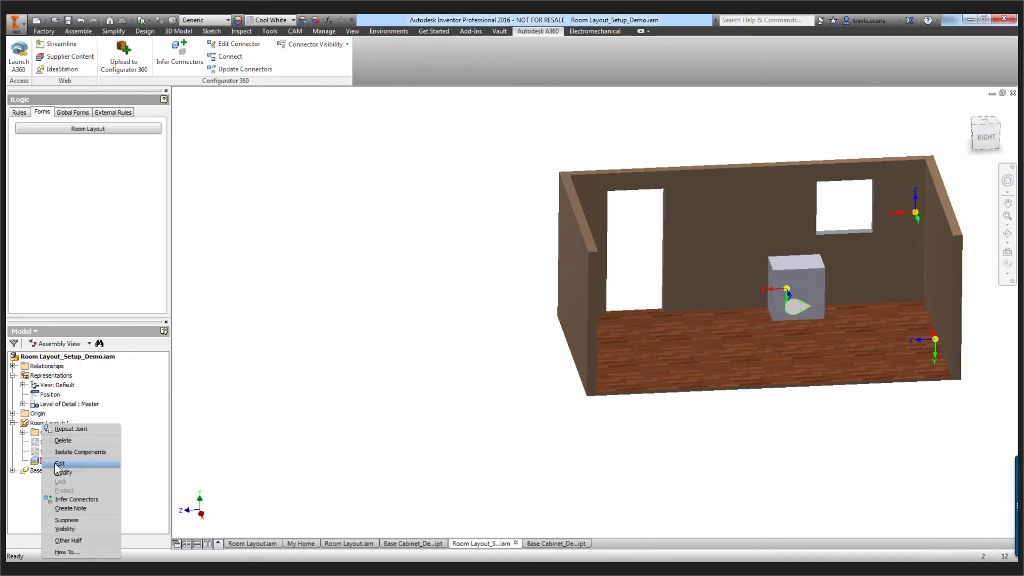
left_click(58, 463)
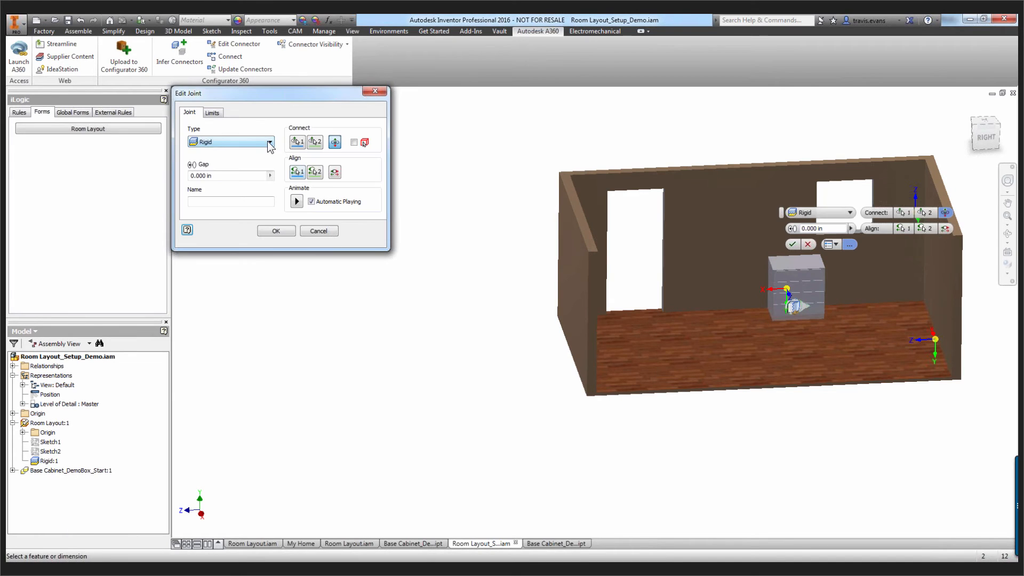
left_click(270, 142)
left_click(230, 177)
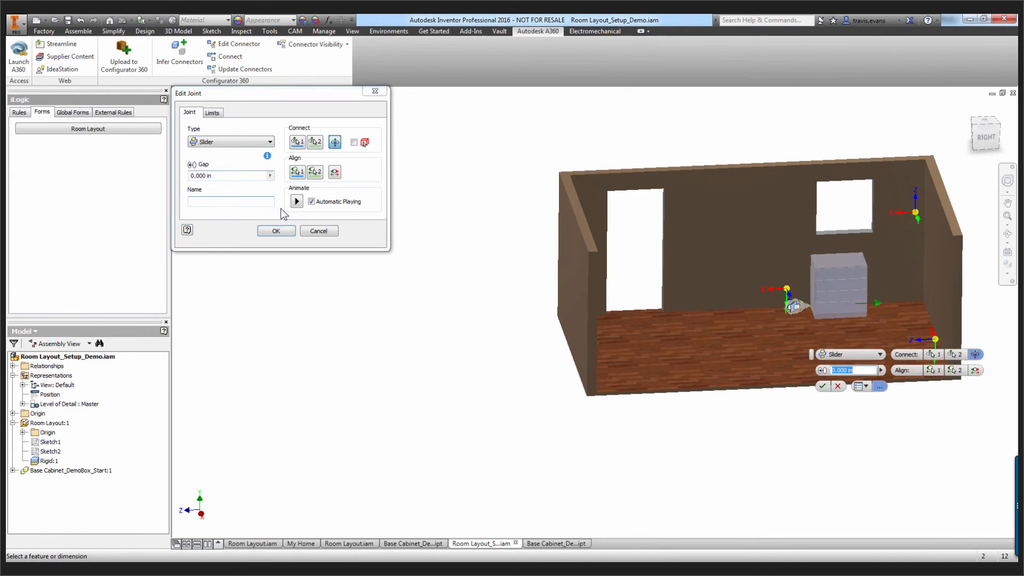
left_click(276, 231)
left_click_drag(810, 277, 848, 280)
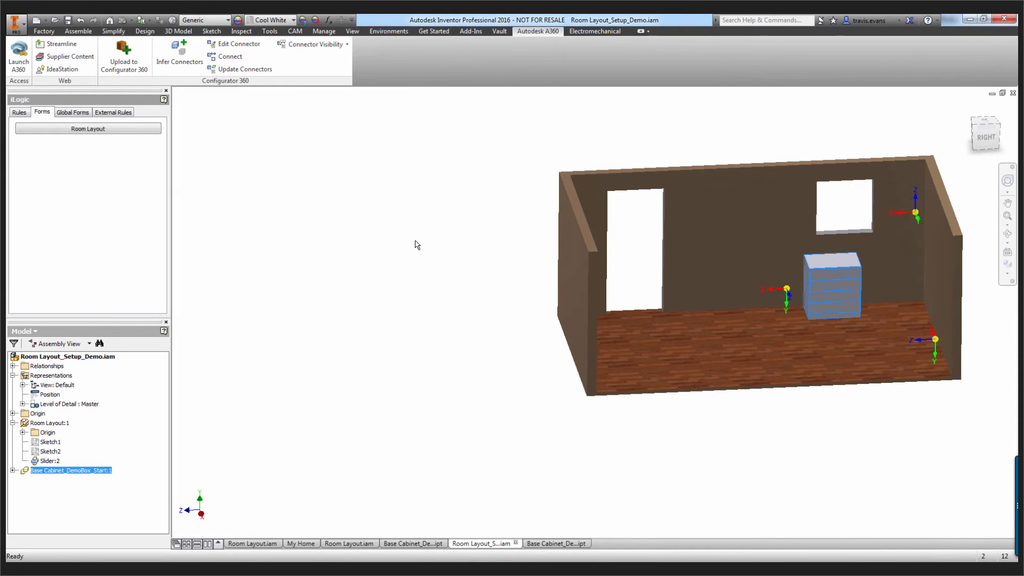
Infer connectors in both the cabinet and Room Layout from the slider joint, marking the cabinet's plug as the drop connector
left_click(48, 461)
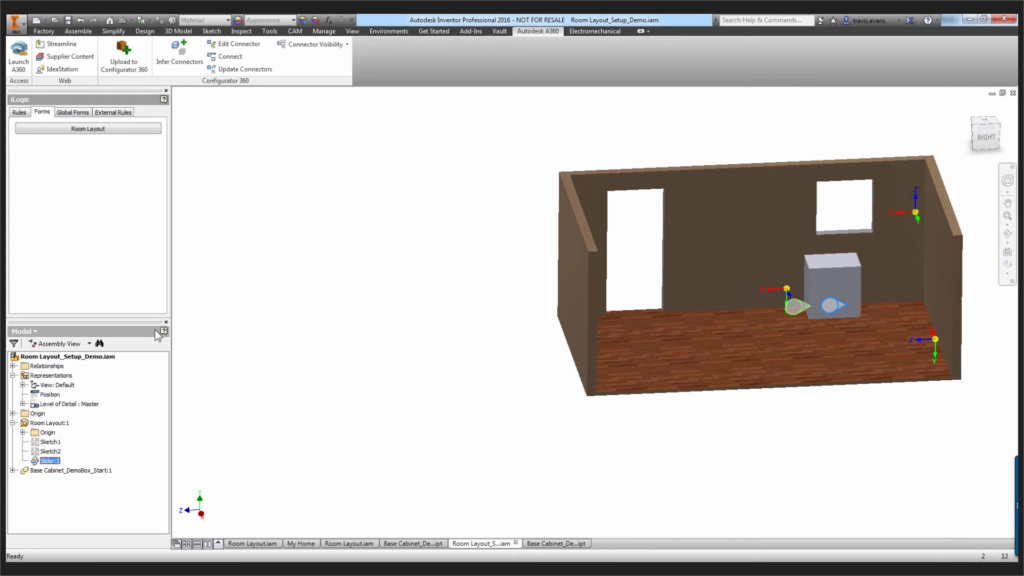
left_click(181, 59)
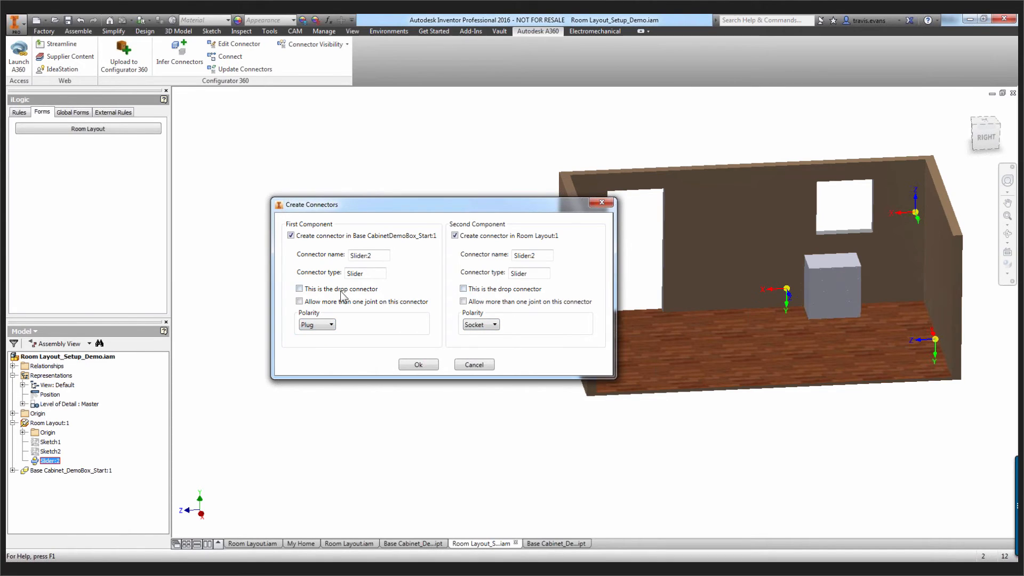
left_click(300, 289)
left_click(418, 365)
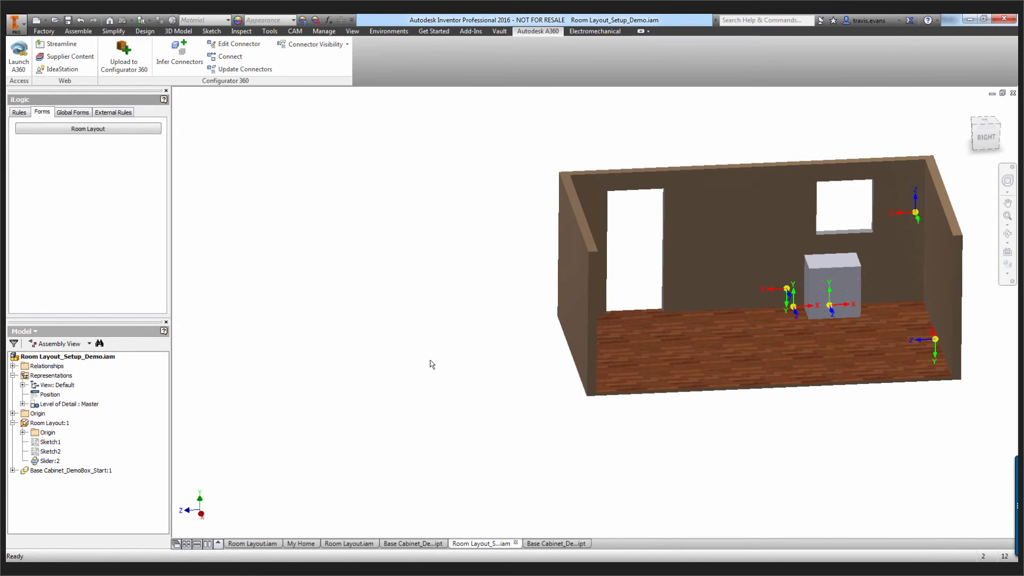
Delete the slider joint and move the cabinet out of the room
right_click(64, 461)
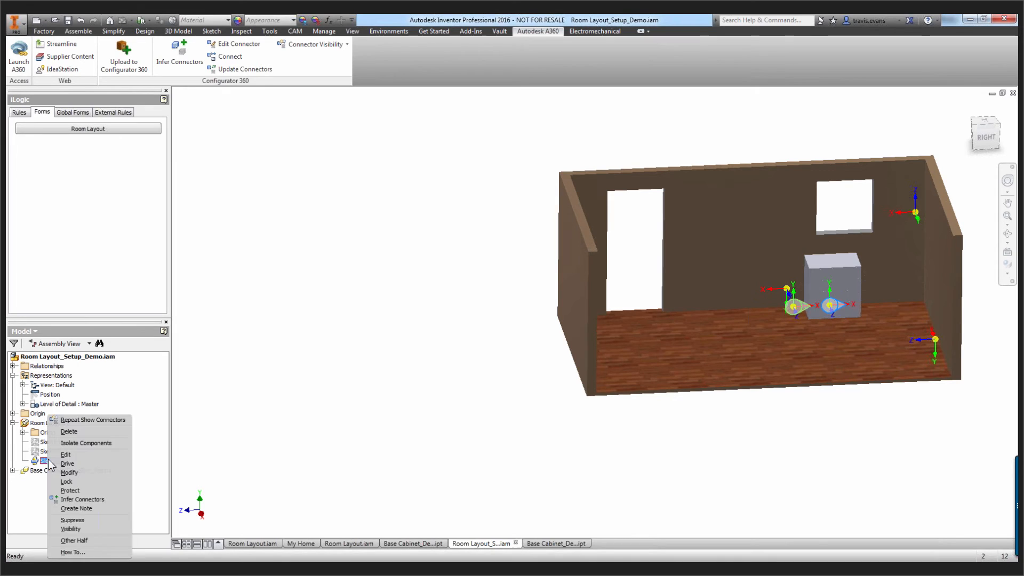
left_click(75, 435)
left_click_drag(824, 291, 454, 291)
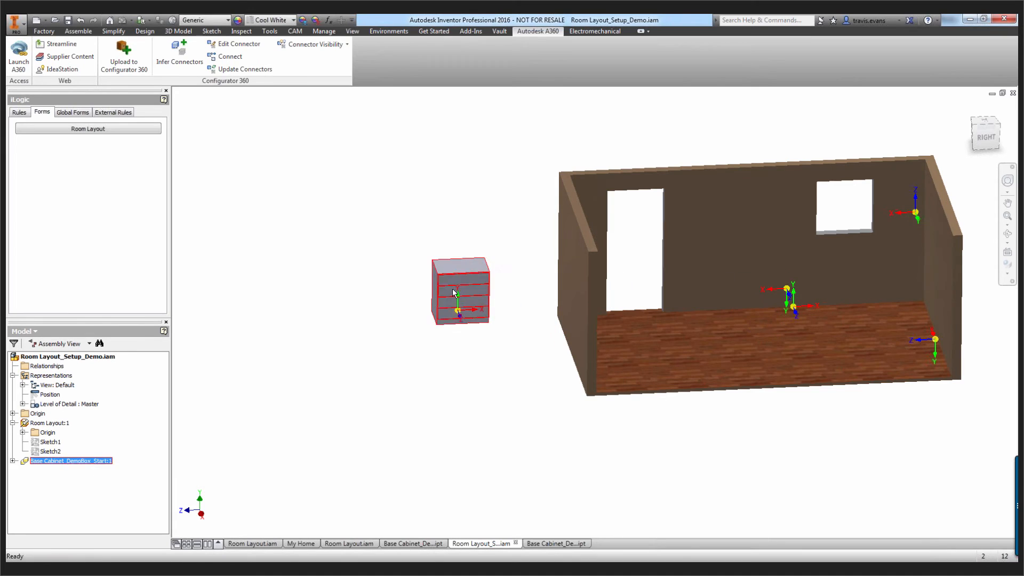
Connect the cabinet's Slider:2 plug to the Room Layout's Slider:2 socket and slide the cabinet along the windowed wall
left_click(225, 57)
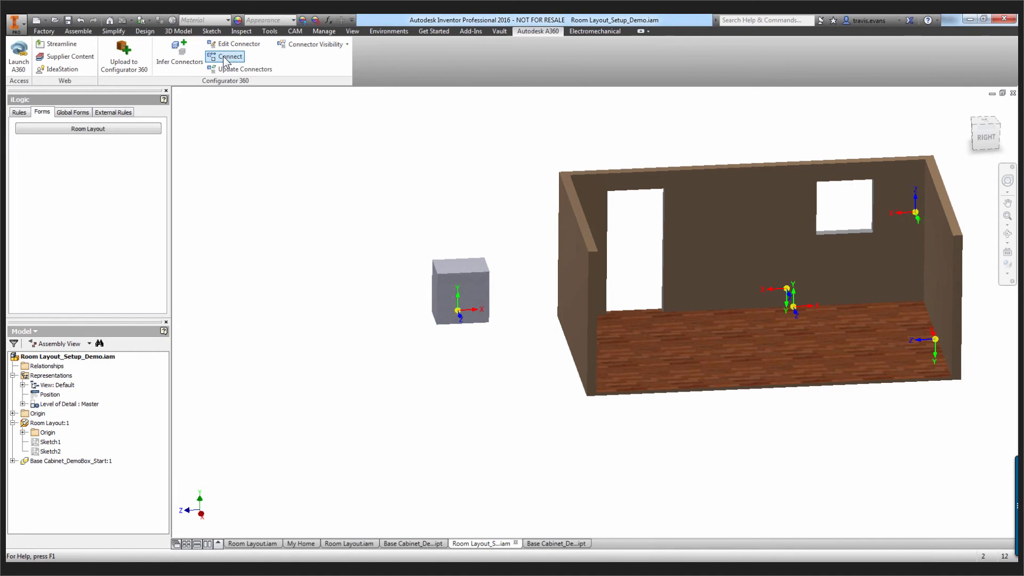
left_click_drag(434, 234, 302, 184)
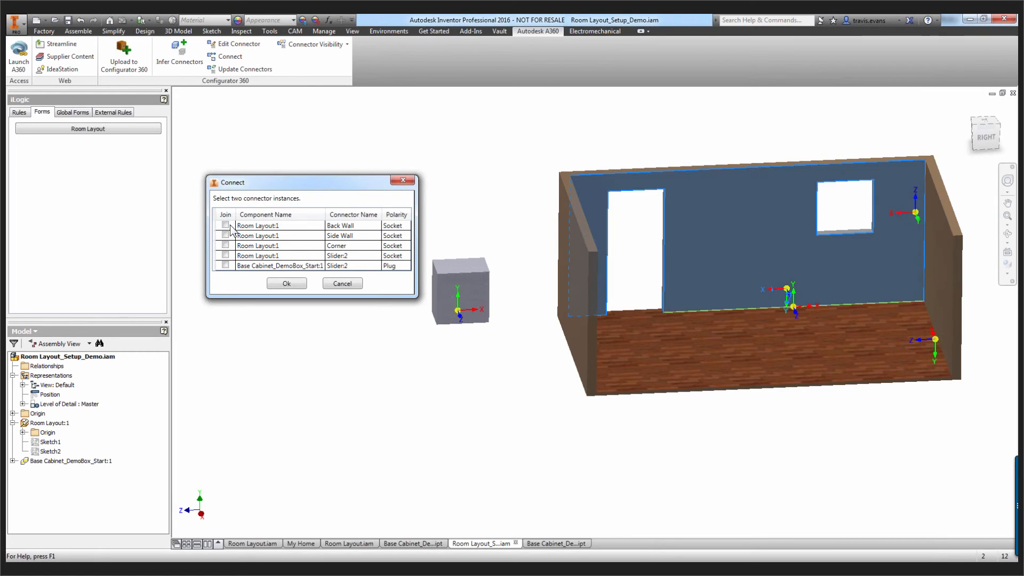
left_click(225, 265)
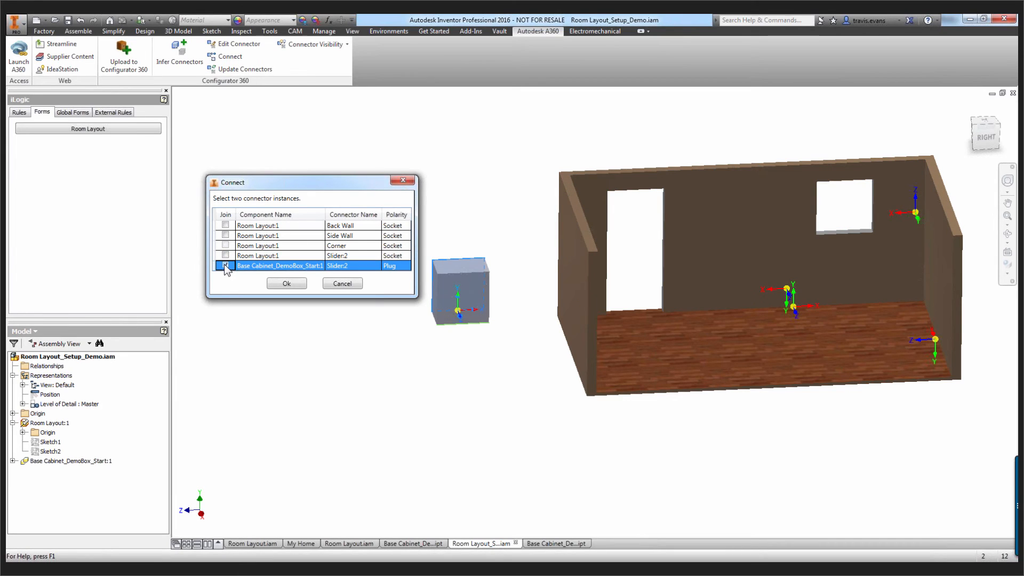
left_click(225, 255)
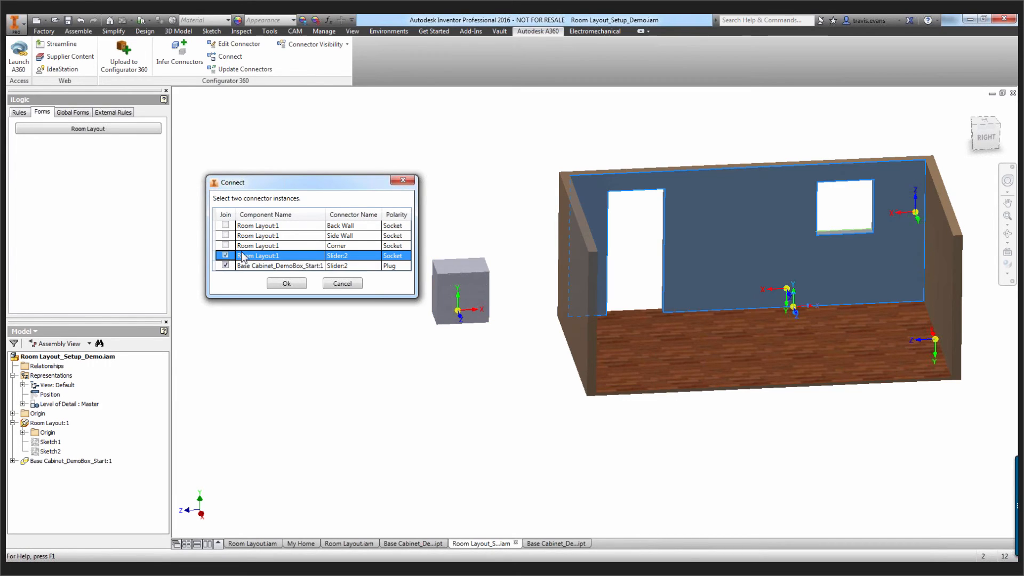
left_click(298, 286)
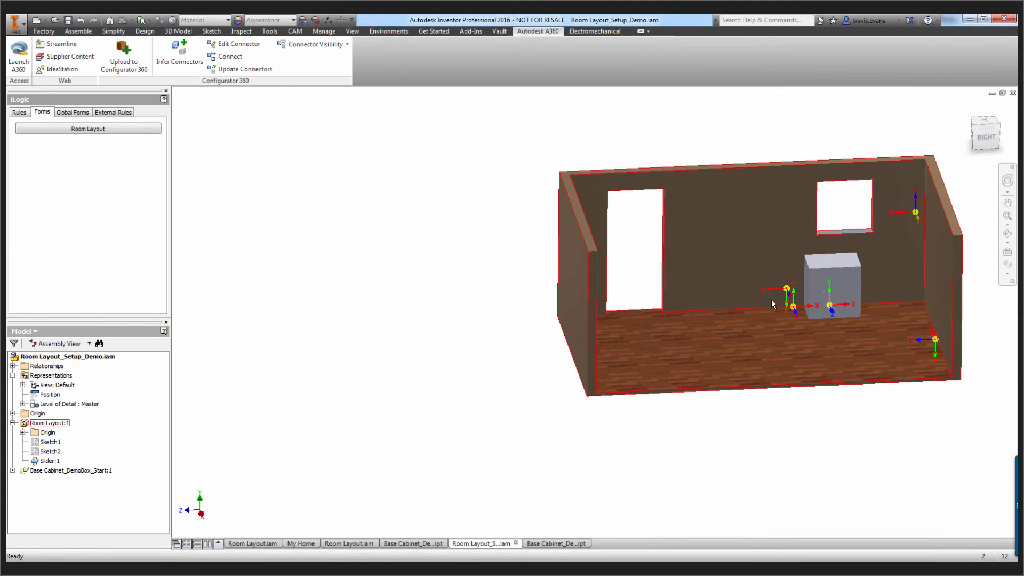
mouse_move(841, 290)
left_mouse_down()
mouse_move(714, 288)
mouse_move(823, 286)
left_mouse_up()
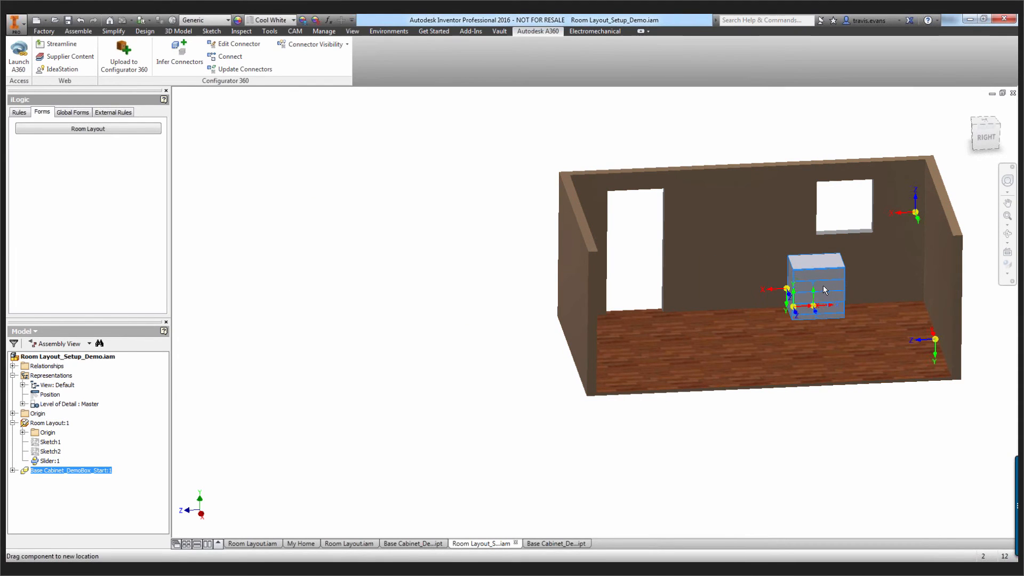
left_click(515, 327)
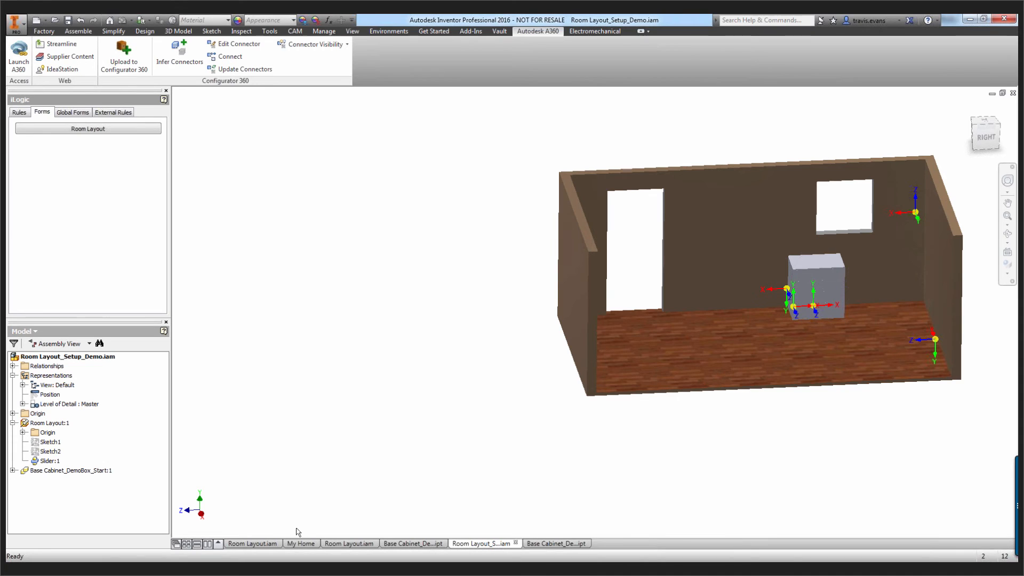
Switch to the Cabinet configuration in Configurator 360 and set the room length to 225 in and the room width to 120 in
mouse_move(86, 570)
left_click(85, 520)
mouse_move(744, 452)
left_mouse_down()
mouse_move(711, 432)
mouse_move(718, 463)
mouse_move(671, 414)
mouse_move(635, 463)
mouse_move(666, 461)
left_mouse_up()
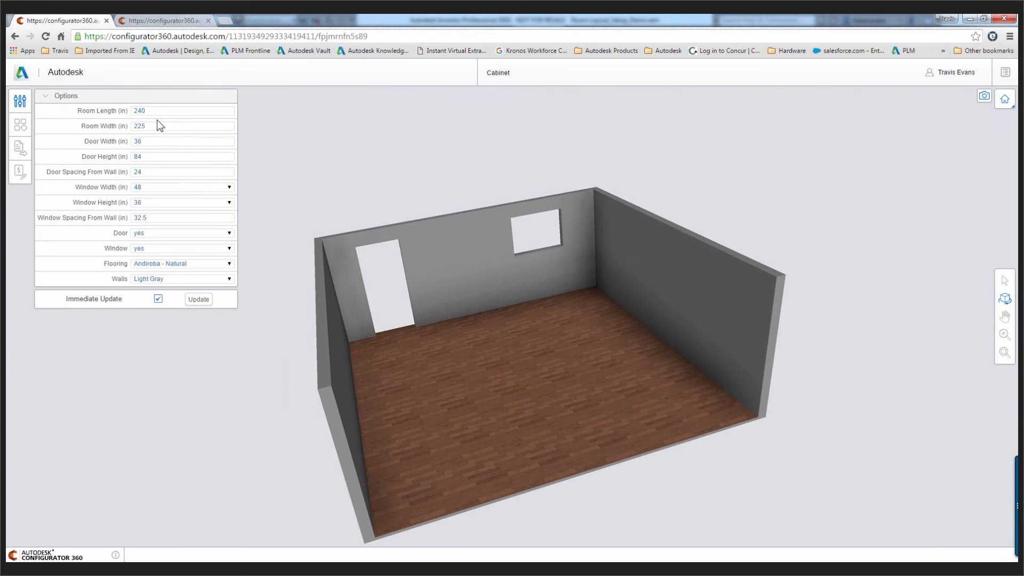
left_click(215, 113)
type("225")
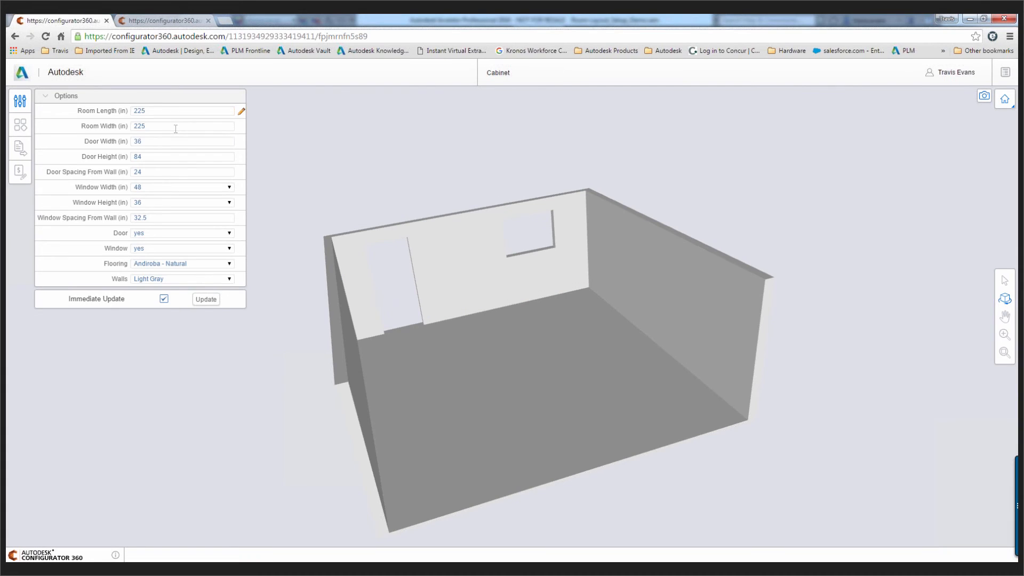
left_click(131, 126)
type("120")
key("Return")
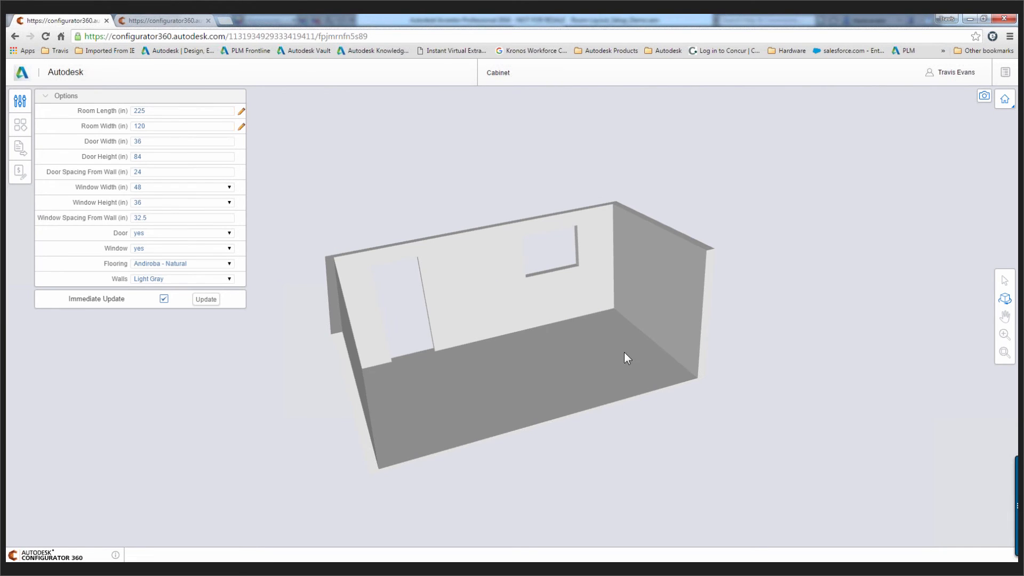
Set the window width to 36 in and the flooring to Beechwood - Chocolate Brown
left_click_drag(575, 331, 481, 315)
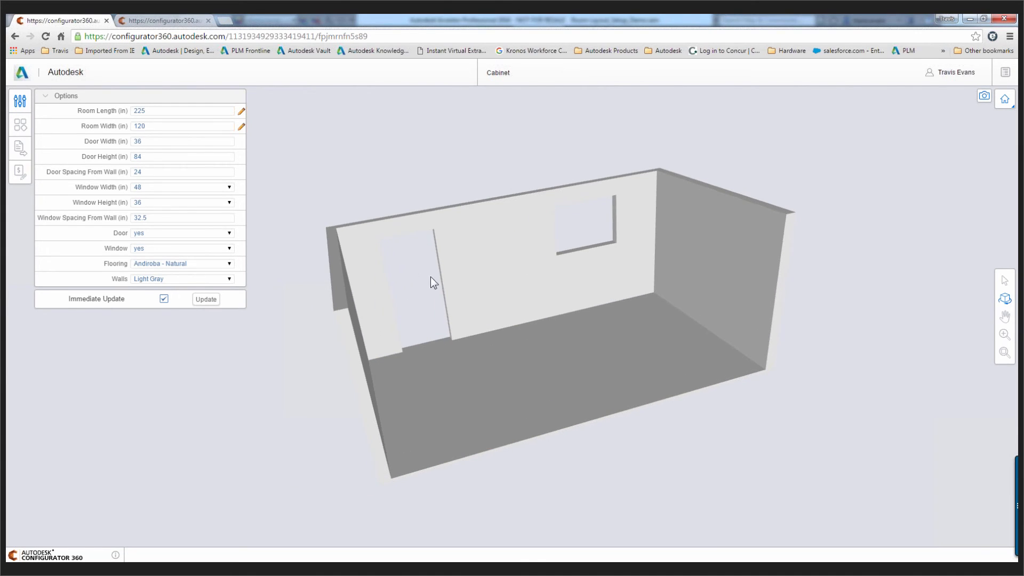
left_click(161, 187)
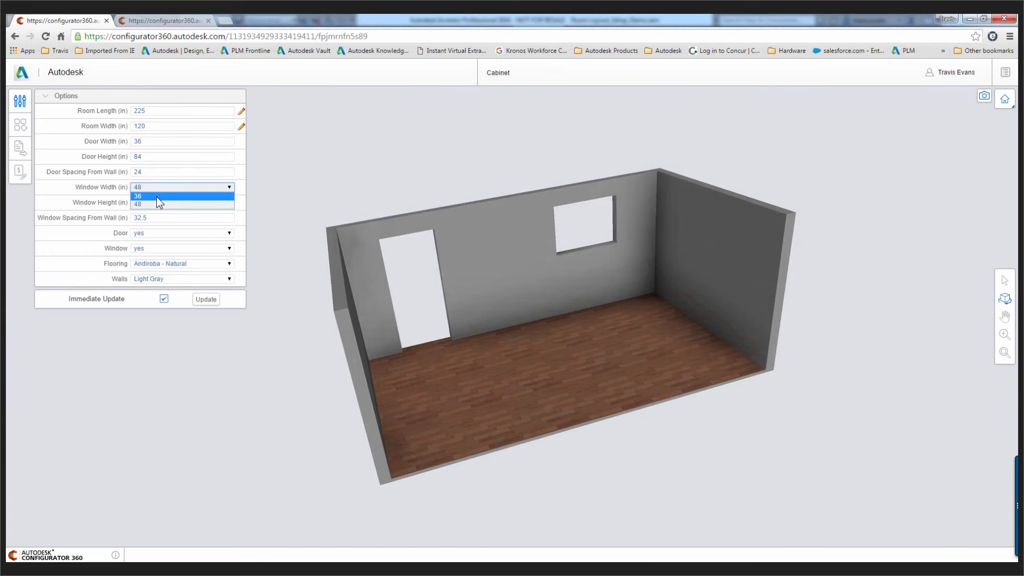
left_click(157, 199)
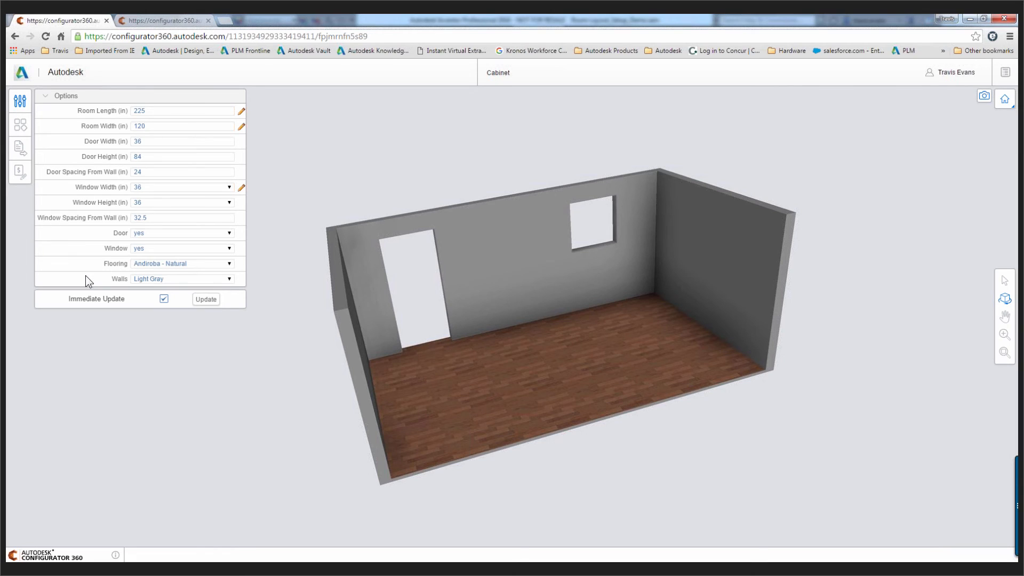
left_click(231, 263)
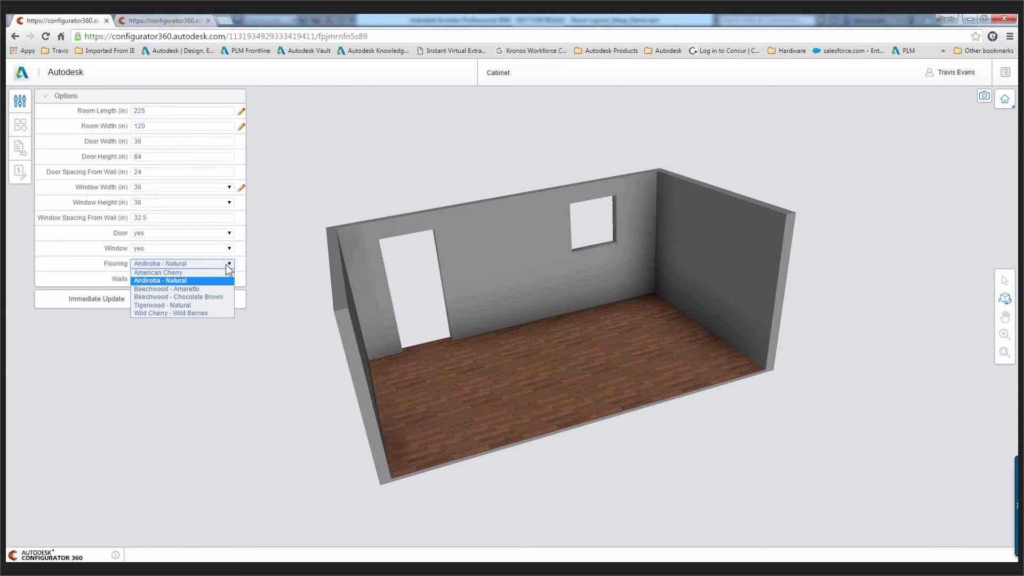
left_click(203, 296)
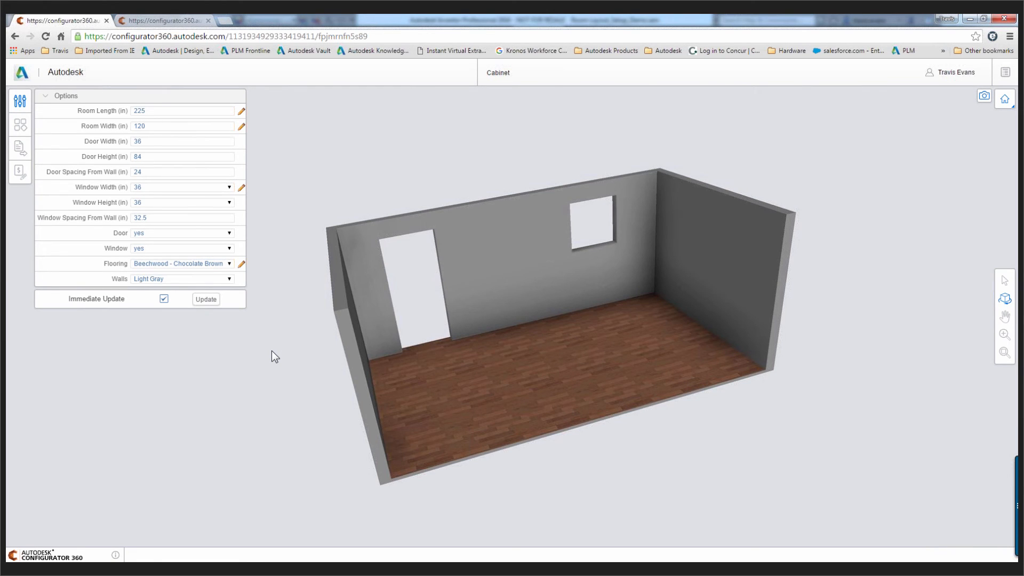
Add a Corner Cabinet L Shape accessory in the room corner beside the window and lower it to the floor
left_click(22, 124)
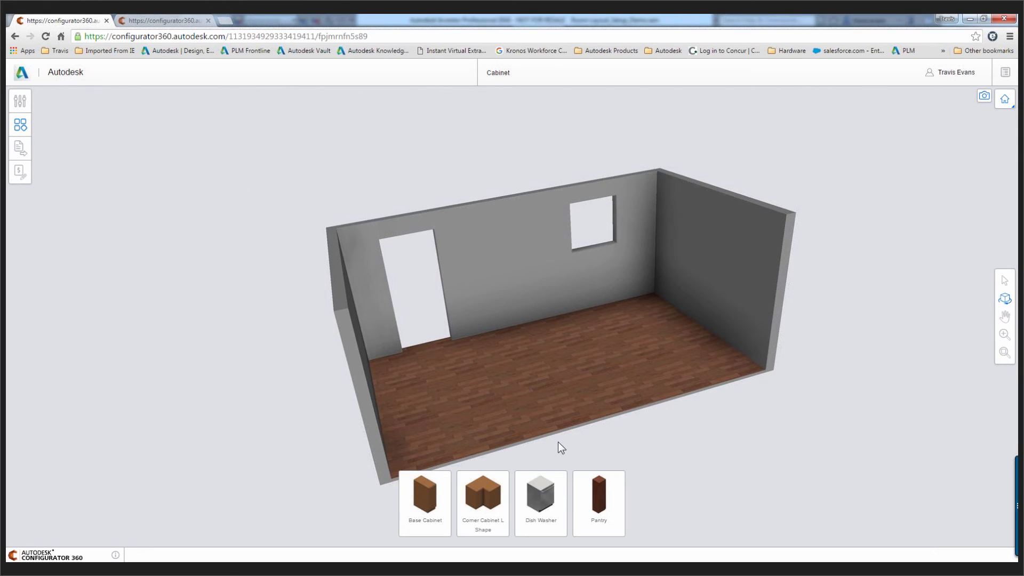
left_click_drag(484, 490, 658, 207)
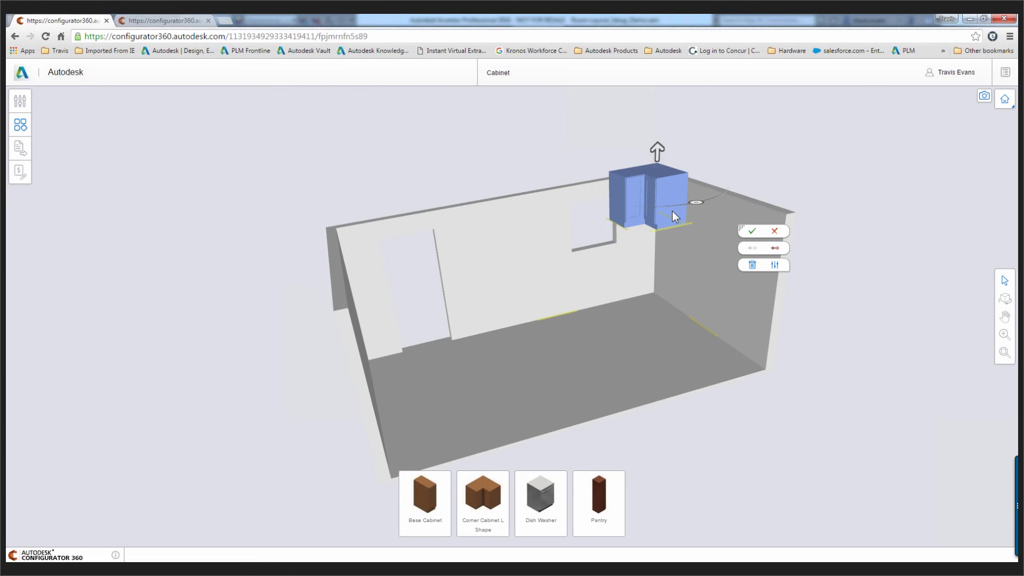
left_click_drag(658, 188, 687, 310)
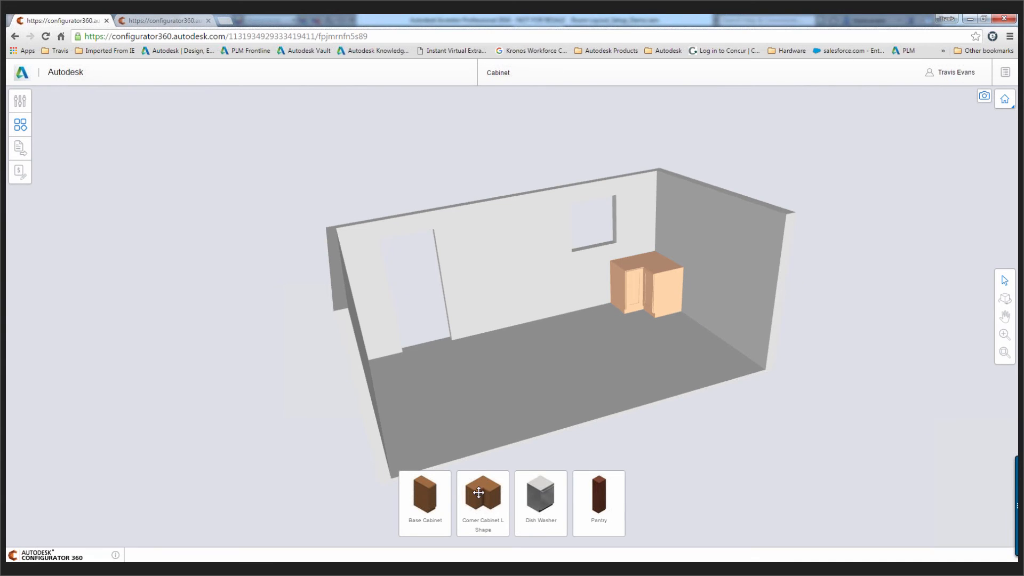
Add a Base Cabinet accessory and connect it to the floor connector along the windowed wall
left_click_drag(425, 493, 735, 453)
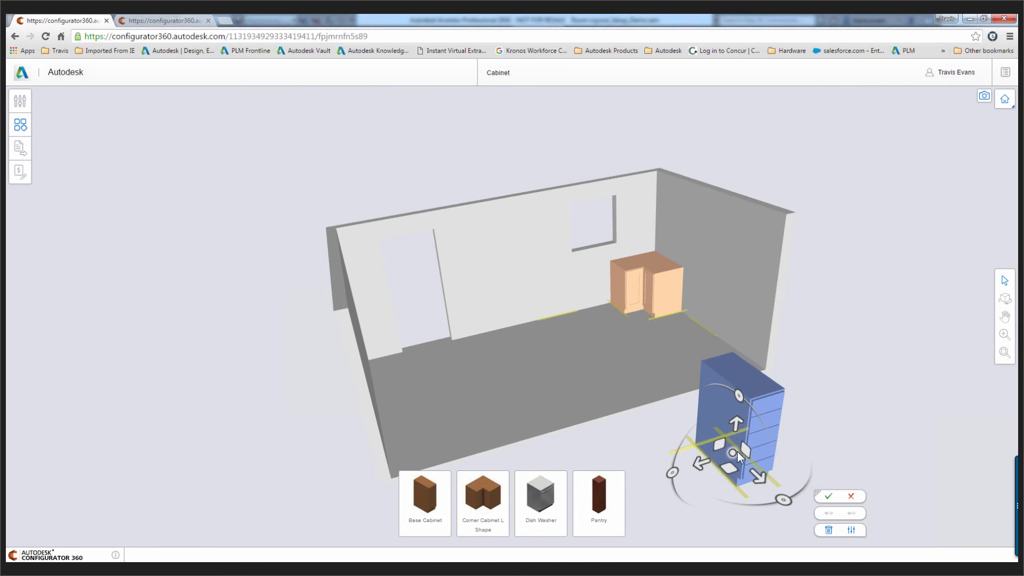
left_click_drag(734, 450, 574, 322)
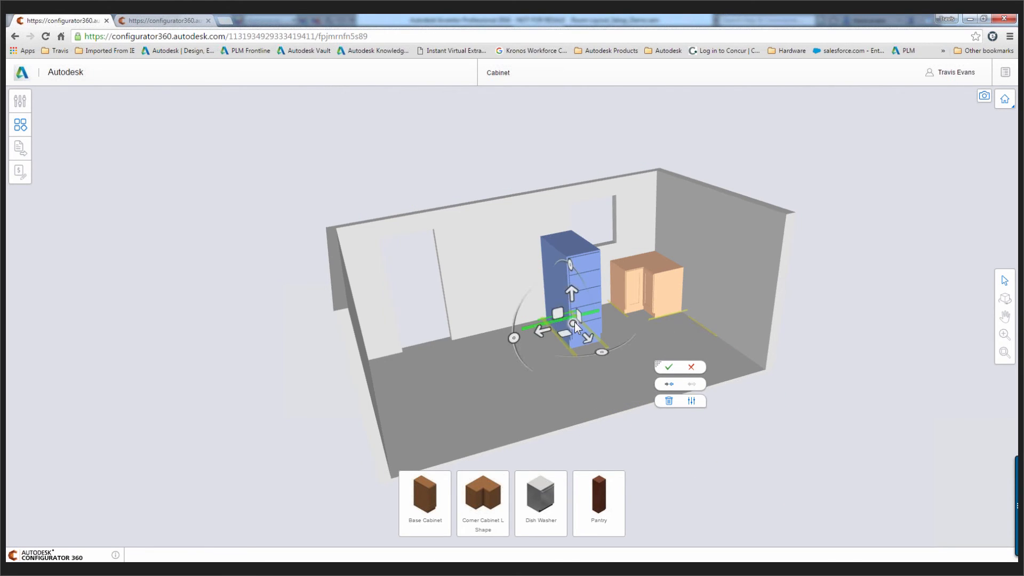
left_click(669, 384)
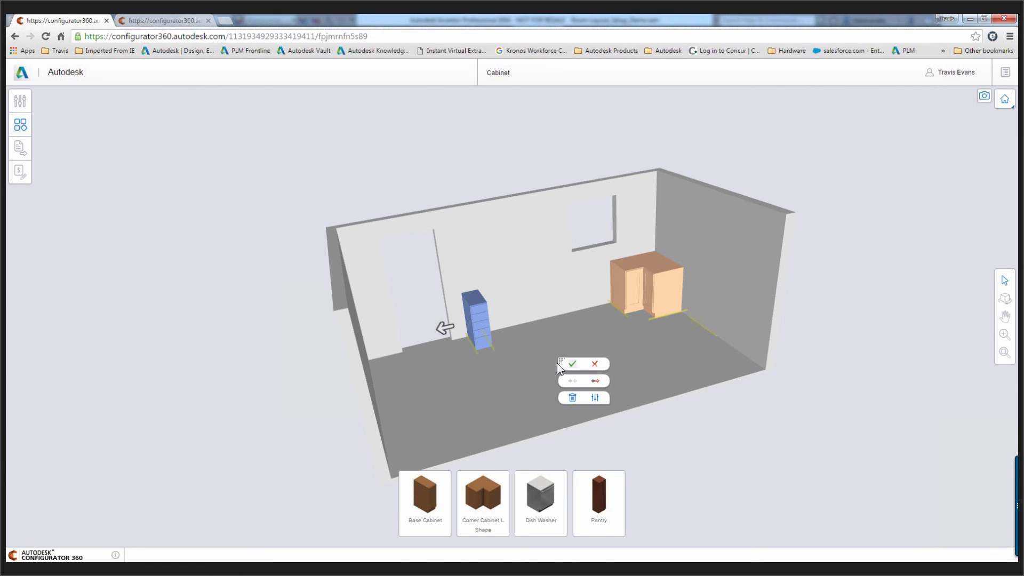
Slide the base cabinet along the wall toward the corner cabinet and connect it to the corner cabinet's side
left_click_drag(447, 323, 577, 310)
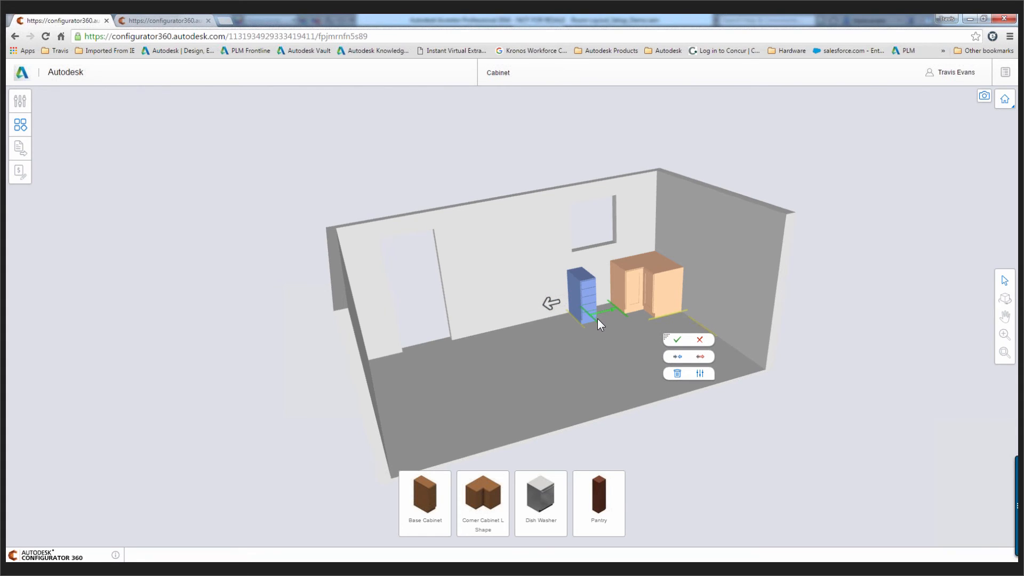
left_click(677, 357)
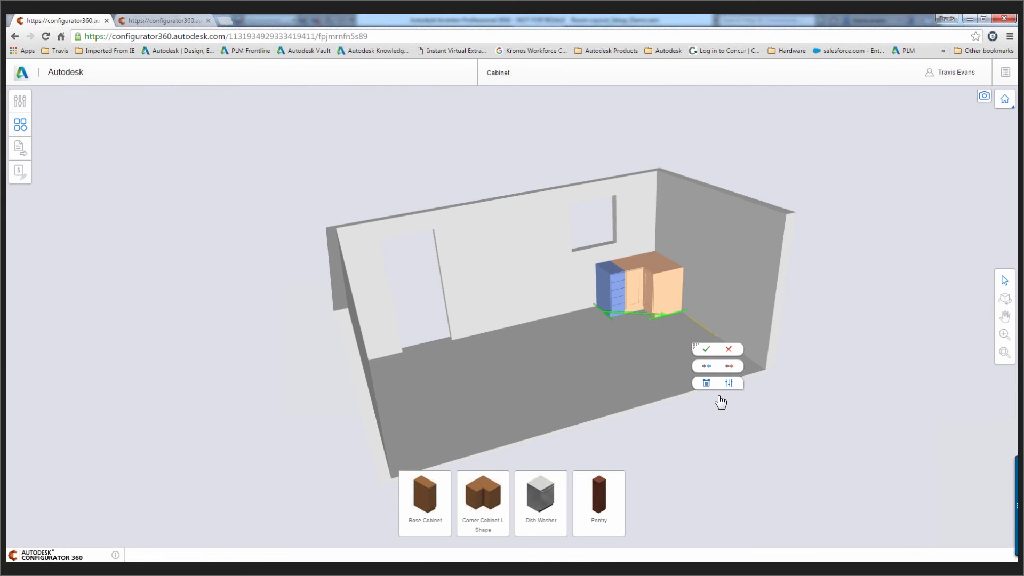
left_click(729, 350)
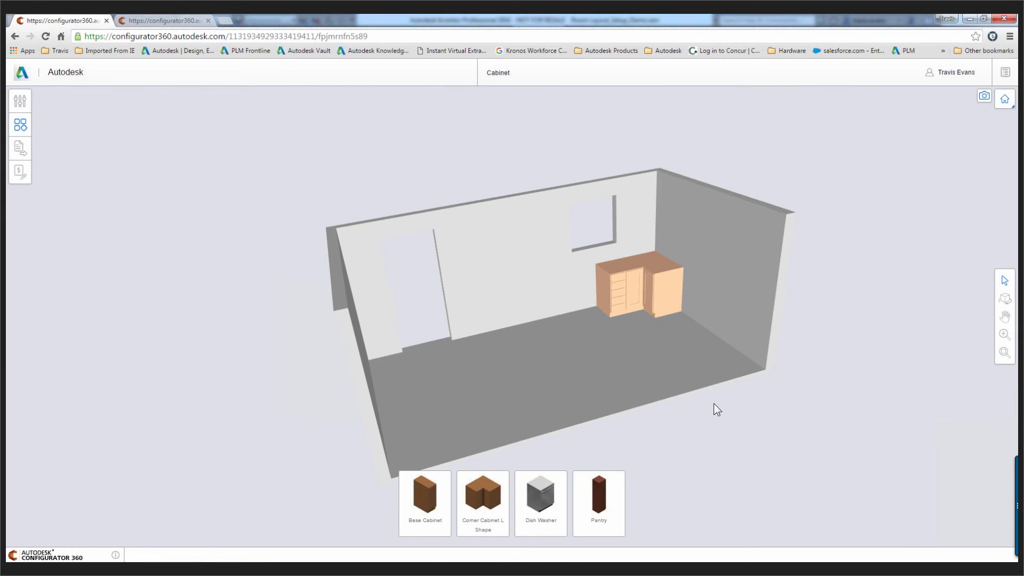
Set the width of the base cabinet beside the corner cabinet to 36 in and apply the change
left_click(611, 280)
scroll(611, 279, "up", 5)
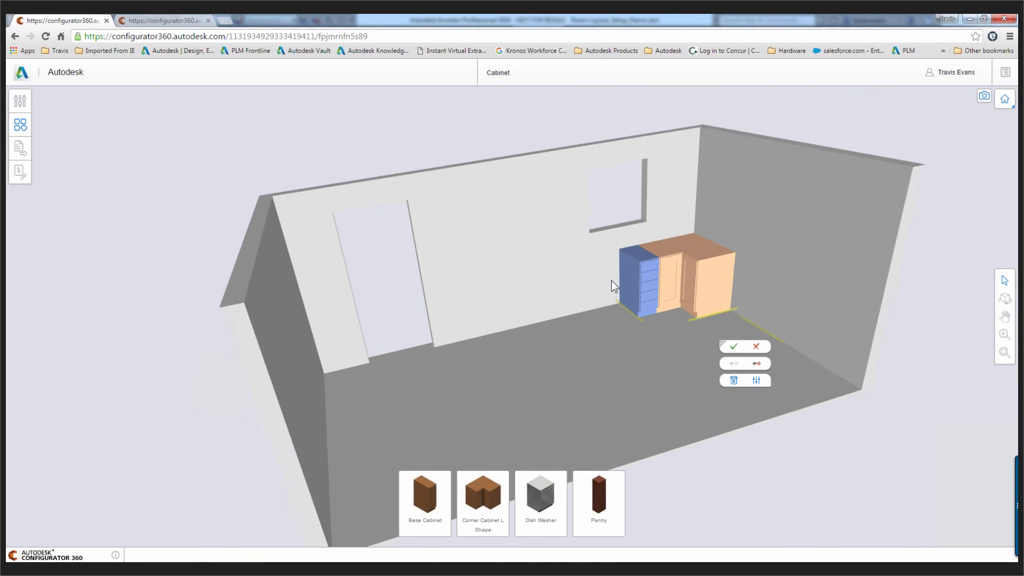
left_click(780, 376)
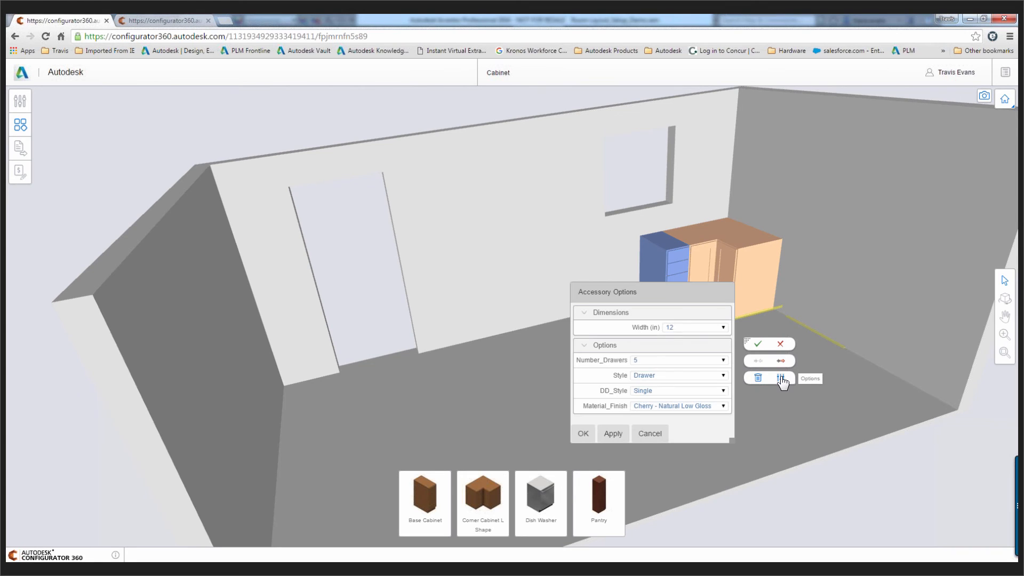
left_click(718, 327)
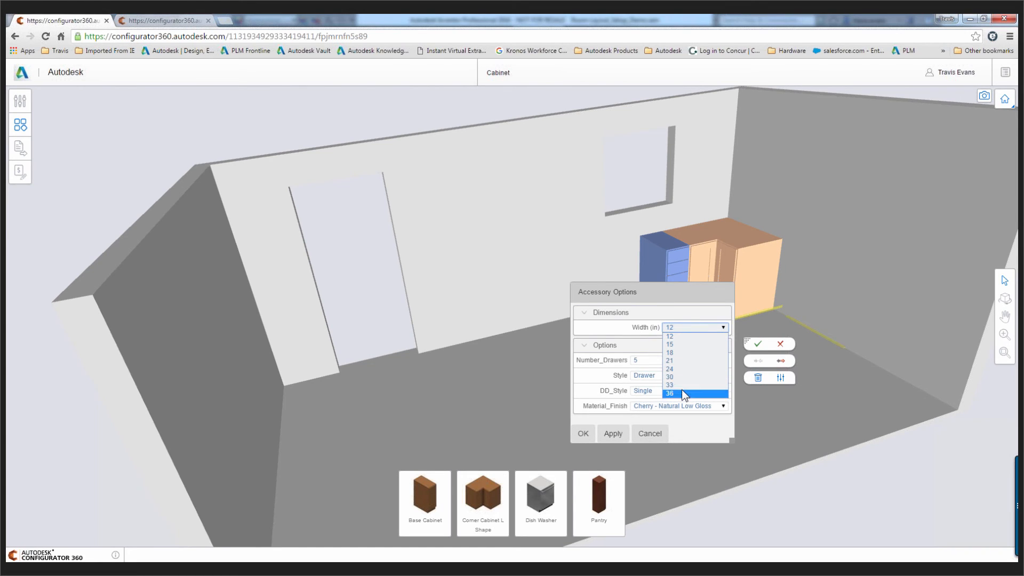
left_click(681, 393)
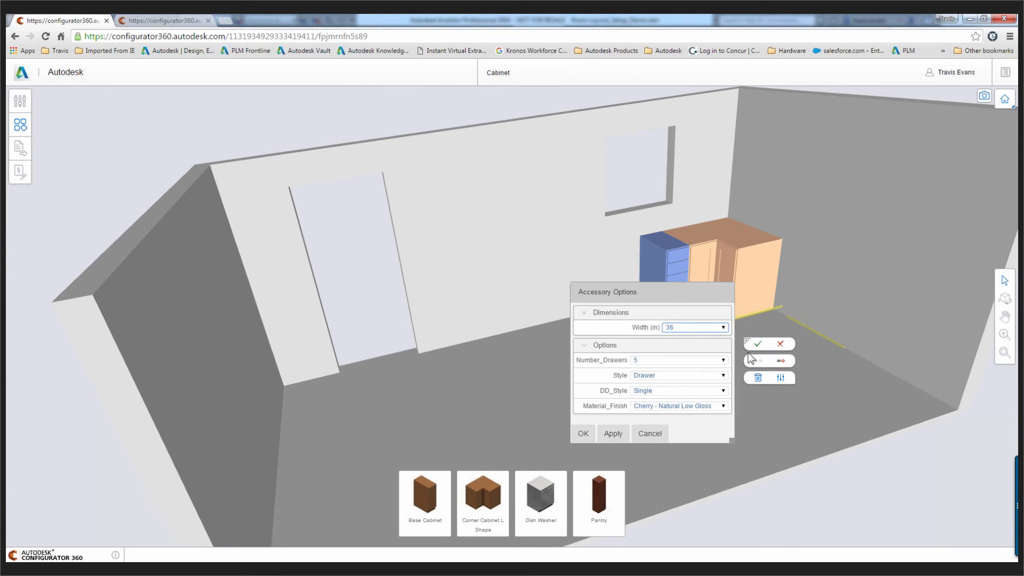
left_click(611, 434)
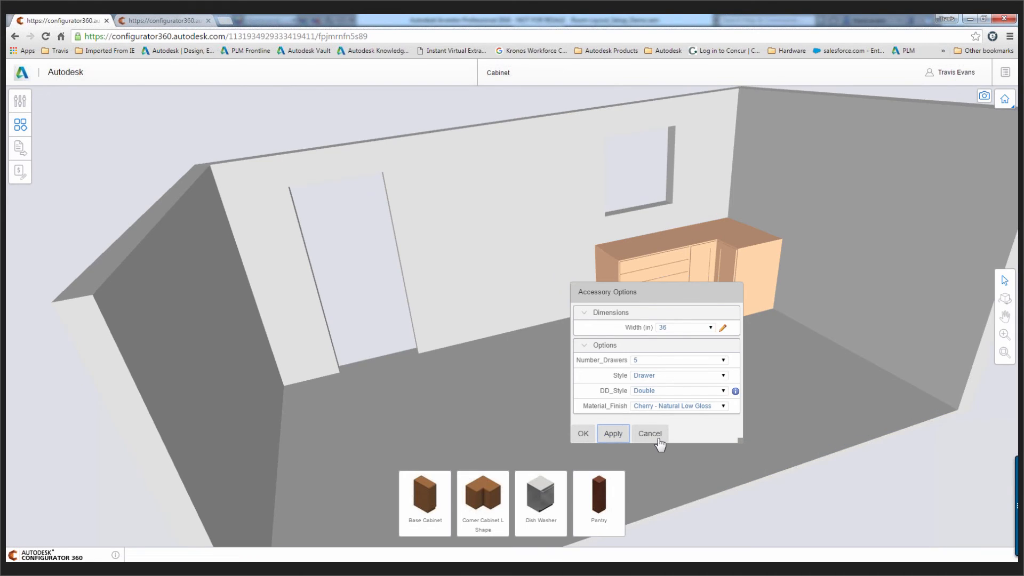
left_click(650, 434)
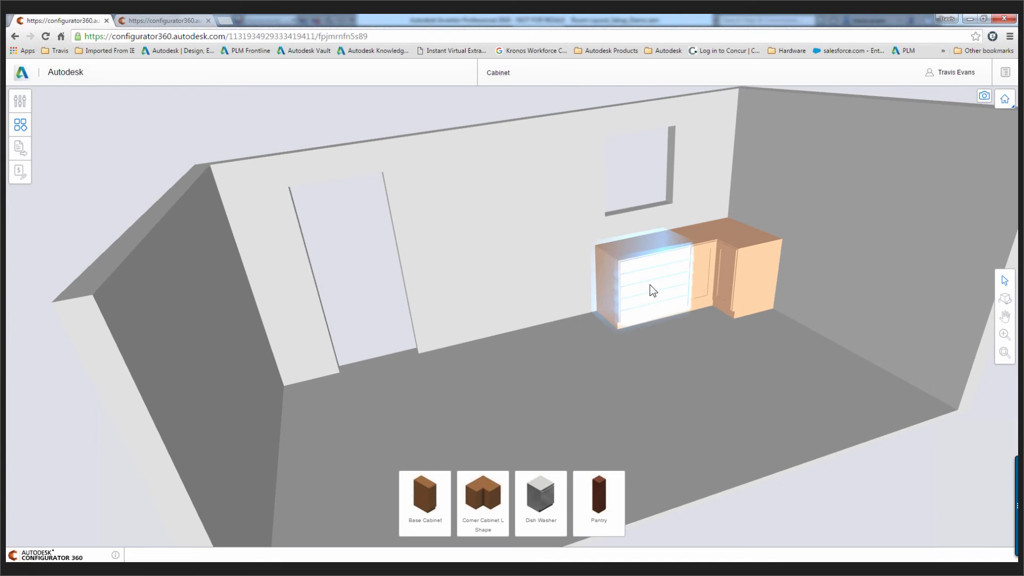
Change the style of the 36 in base cabinet to Door and apply it
left_click(649, 285)
left_click(759, 383)
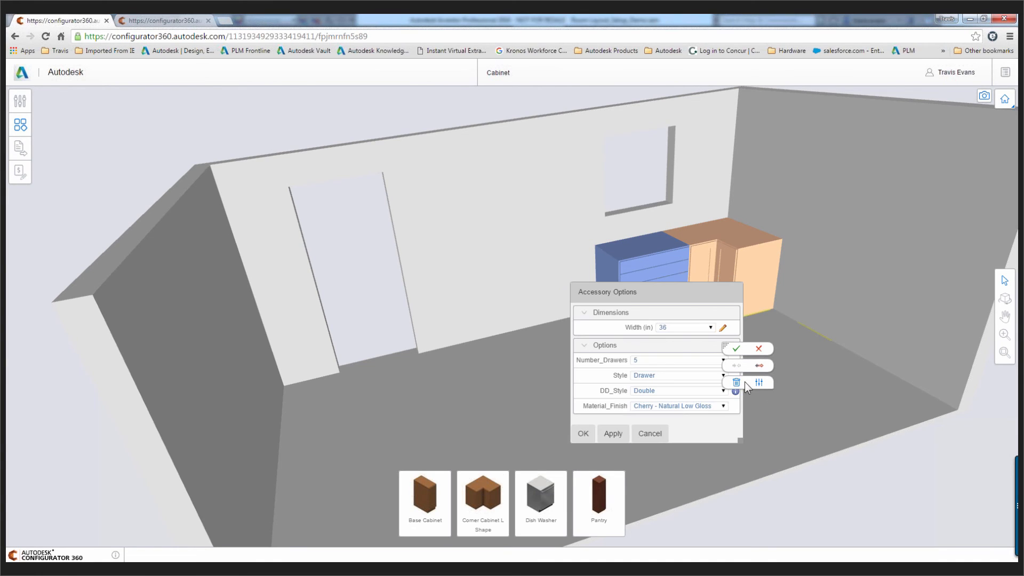
left_click(720, 375)
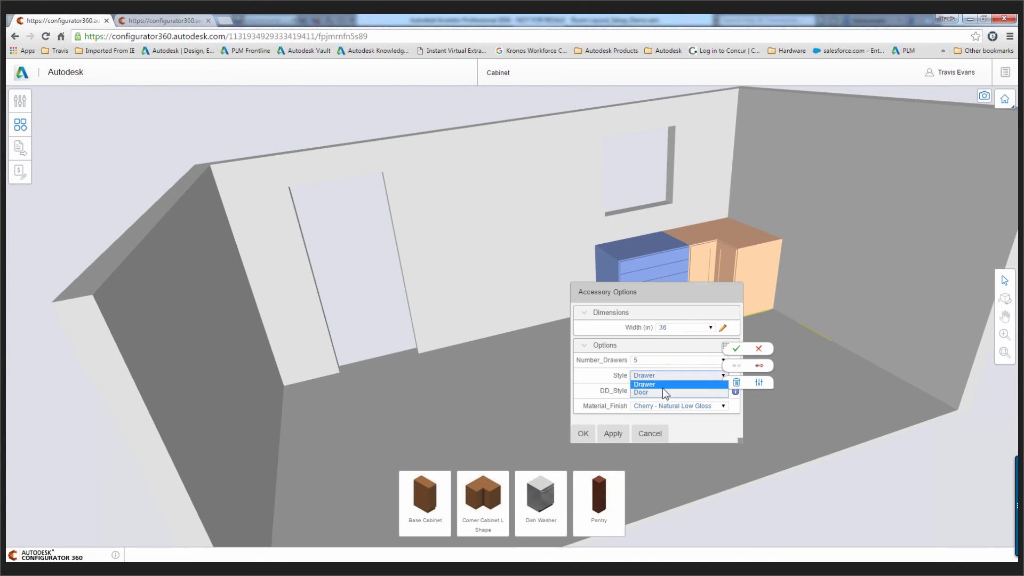
left_click(640, 392)
left_click(620, 437)
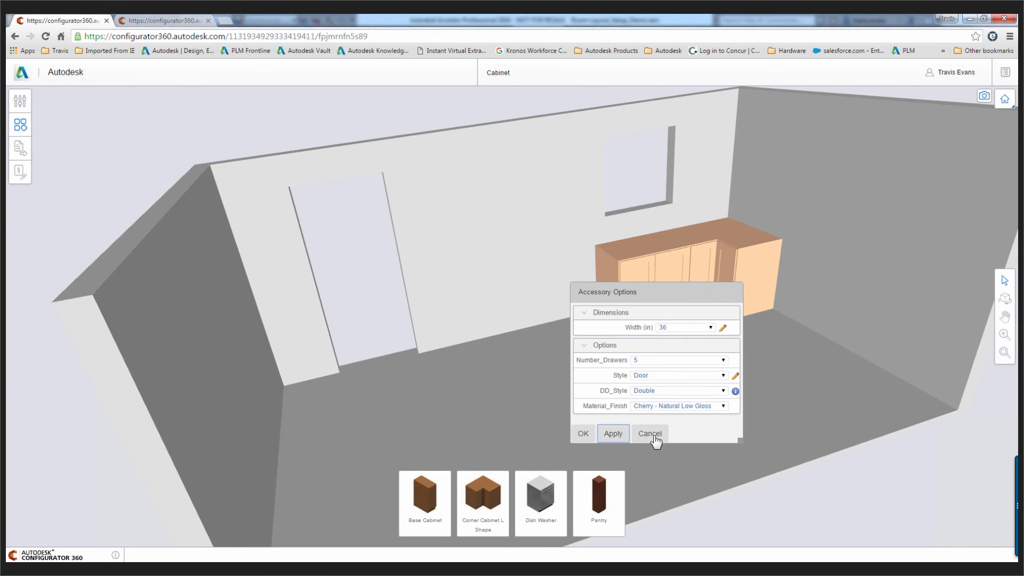
left_click(657, 436)
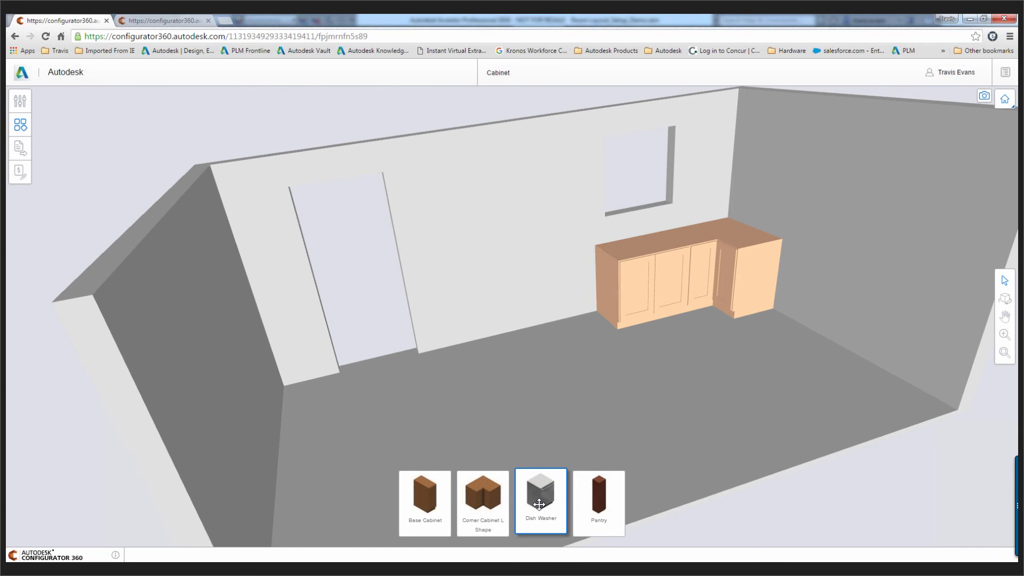
Add a Dish Washer along the windowed wall, slide it toward the door-style base cabinet and connect it to that cabinet's side
left_click_drag(581, 406, 529, 334)
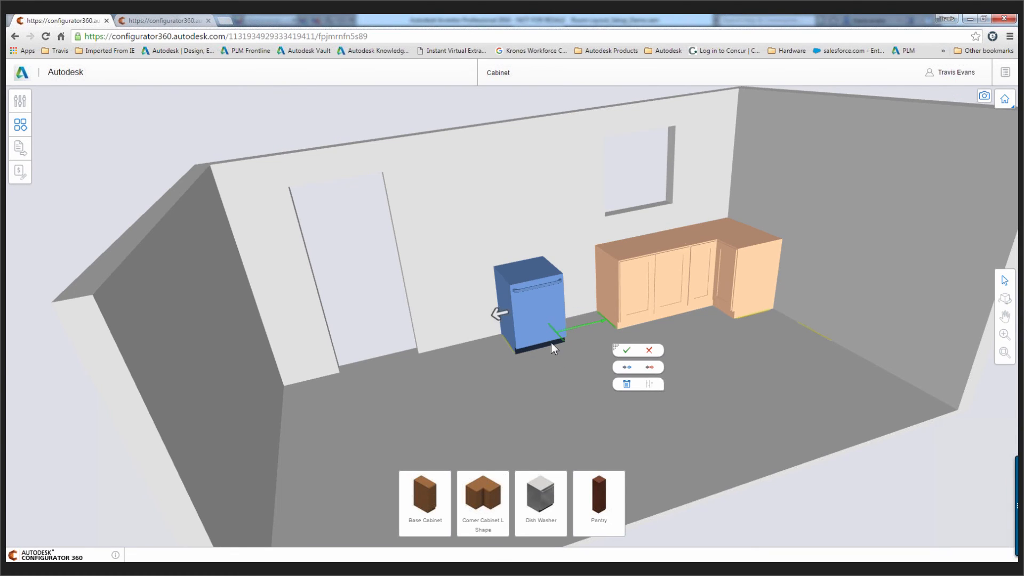
left_click_drag(503, 313, 542, 309)
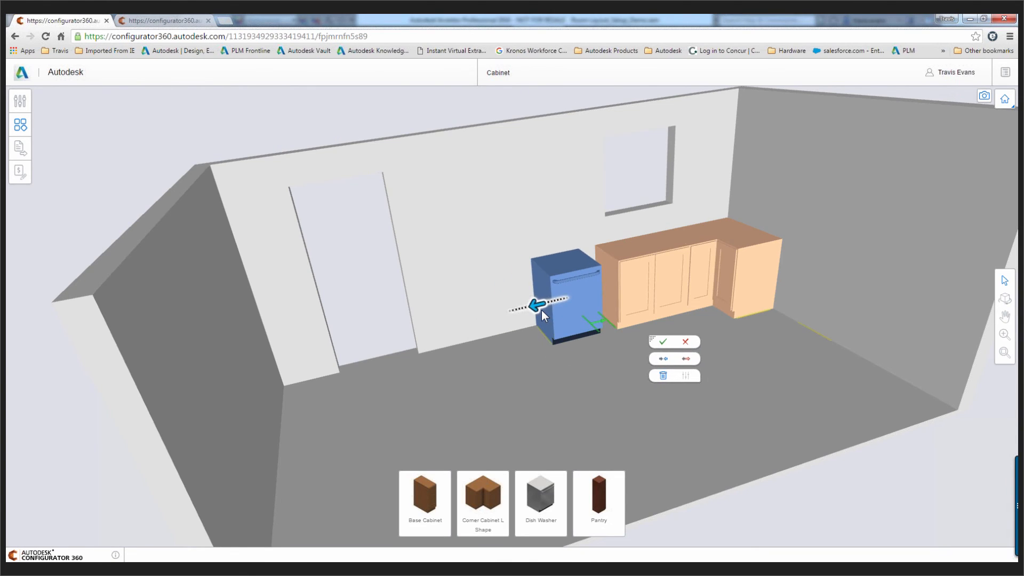
left_click(664, 360)
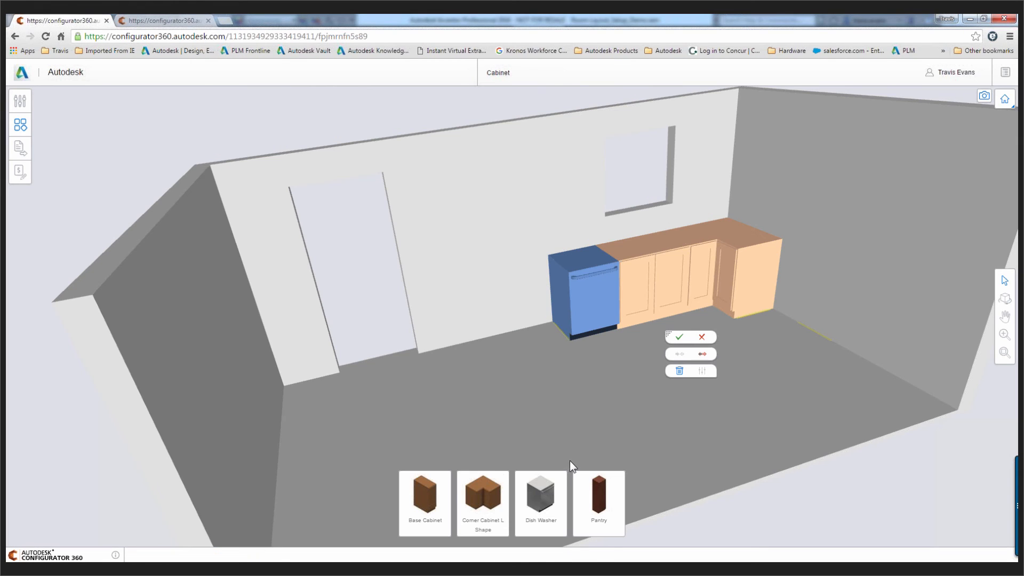
left_click(681, 339)
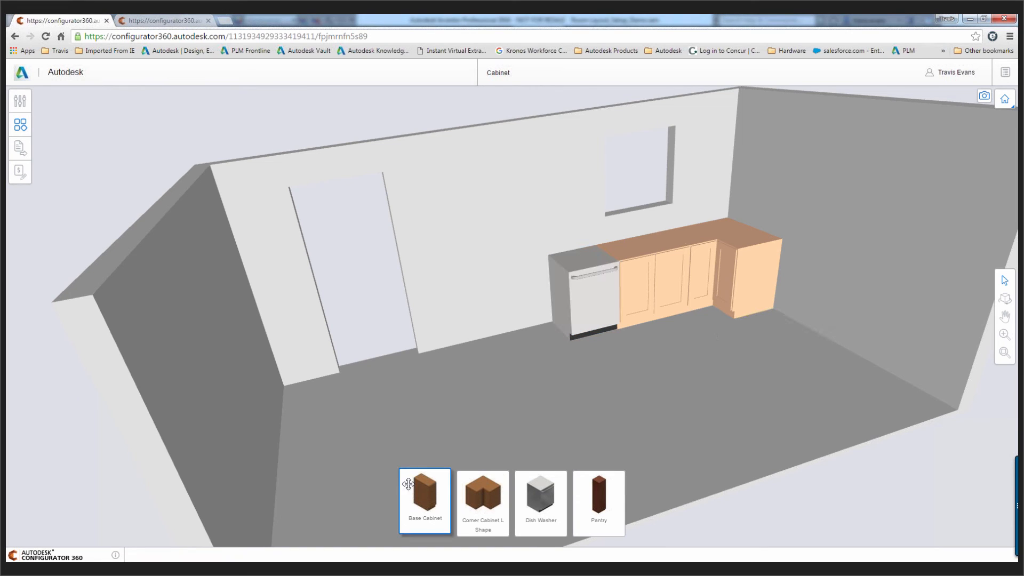
Add another Base Cabinet along the windowed wall, slide it toward the dishwasher and connect it to the dishwasher's free side
left_click_drag(425, 493, 477, 369)
left_click_drag(486, 333, 487, 340)
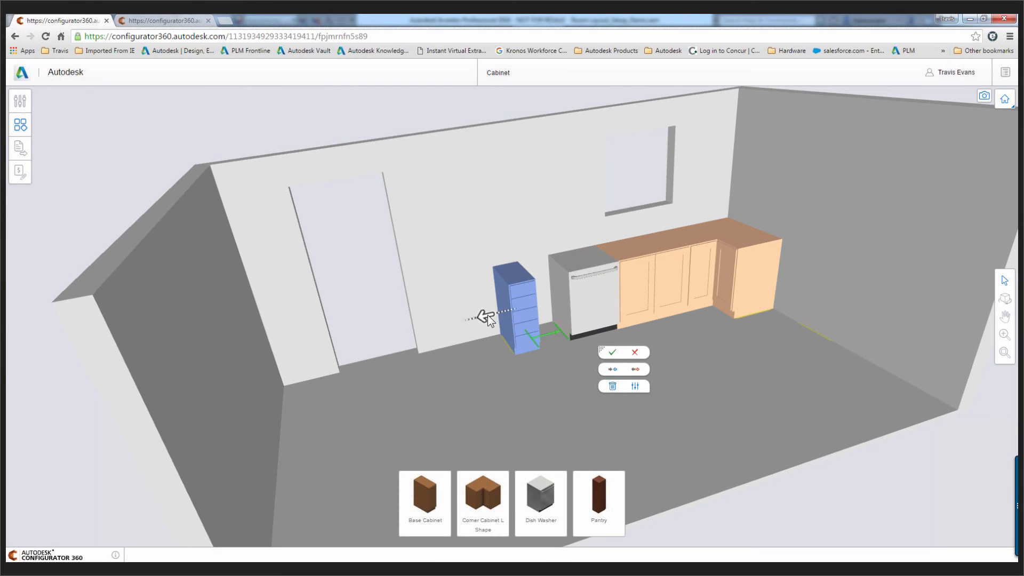
left_click_drag(487, 315, 500, 312)
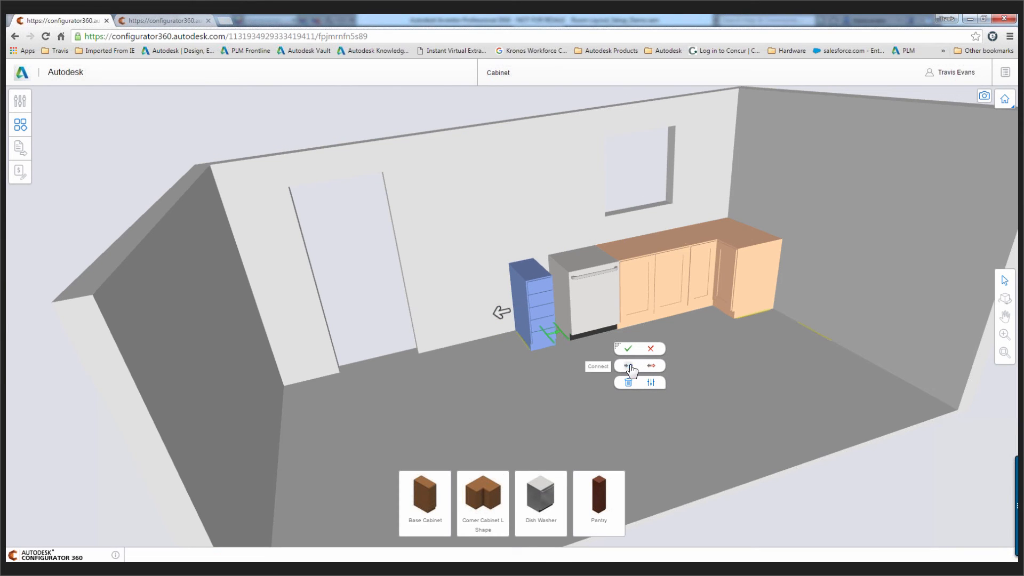
left_click(630, 365)
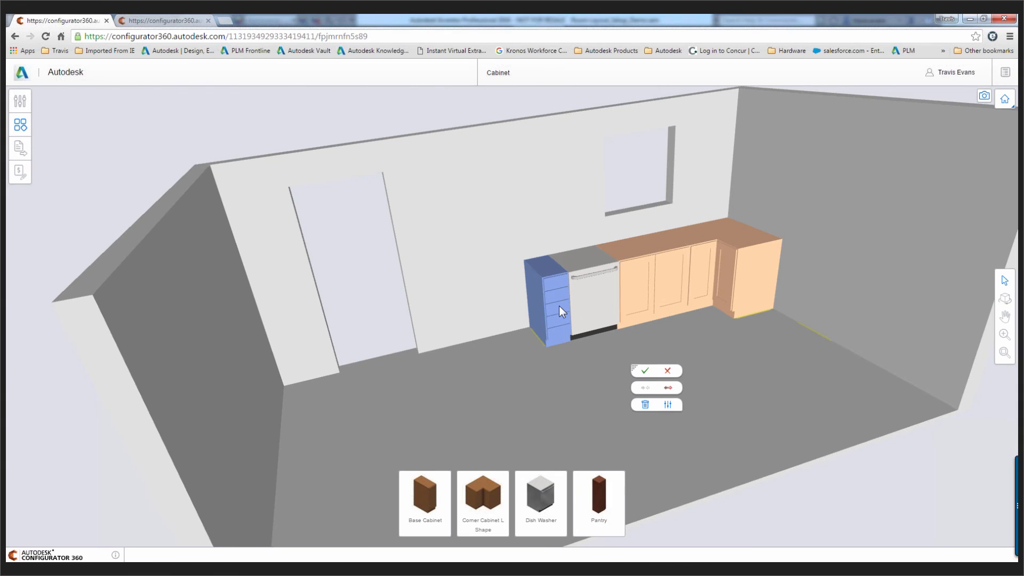
Set the width of the base cabinet beside the dishwasher to 30 in and apply the change
left_click(668, 404)
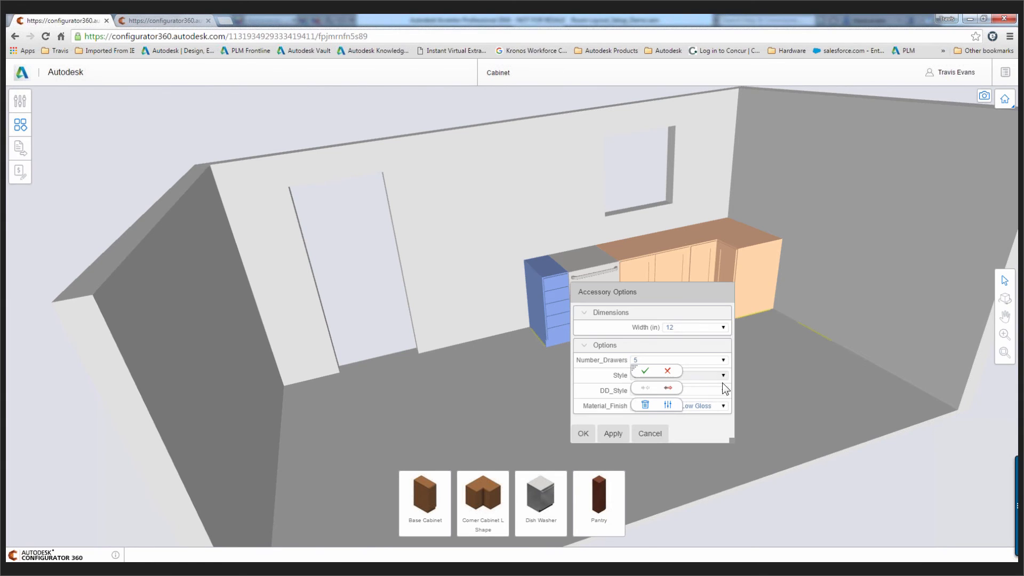
left_click(722, 327)
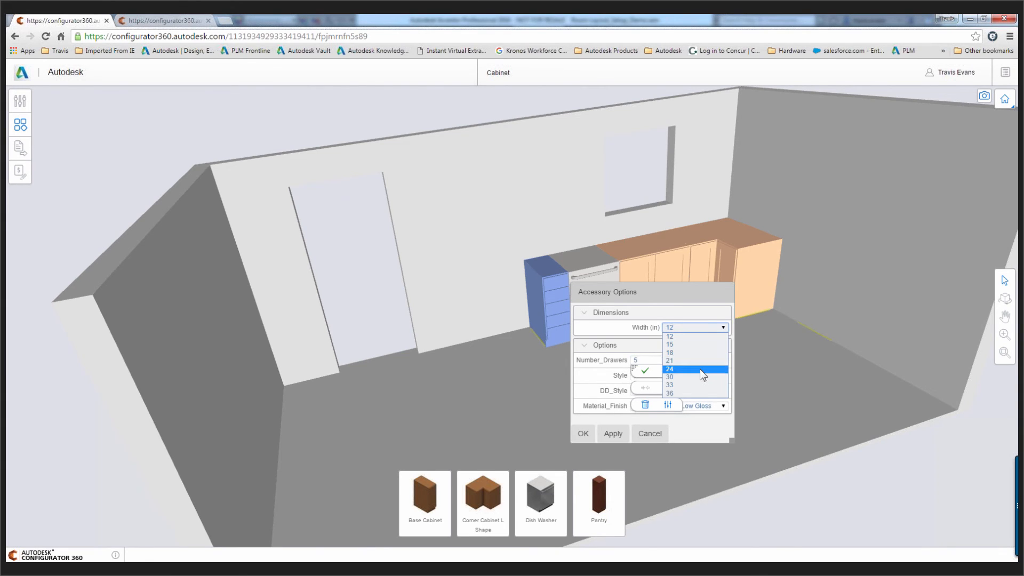
left_click(699, 377)
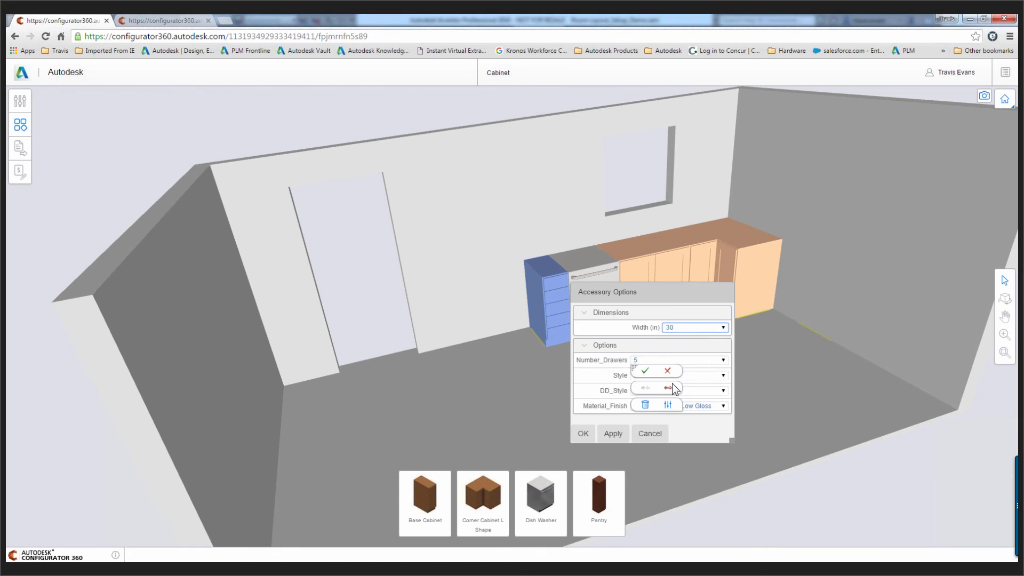
left_click(614, 434)
left_click(644, 372)
left_click(613, 433)
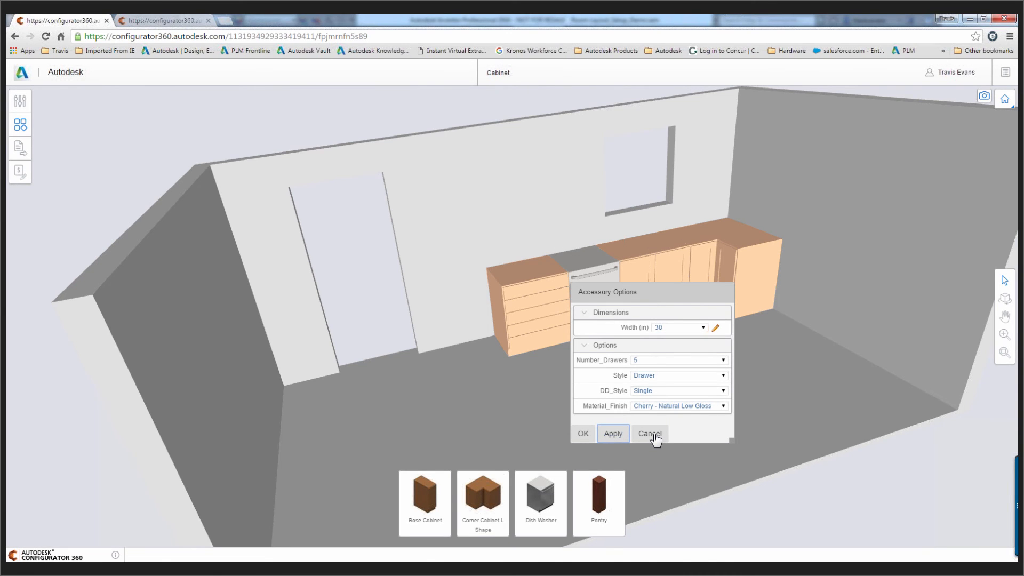
left_click(721, 406)
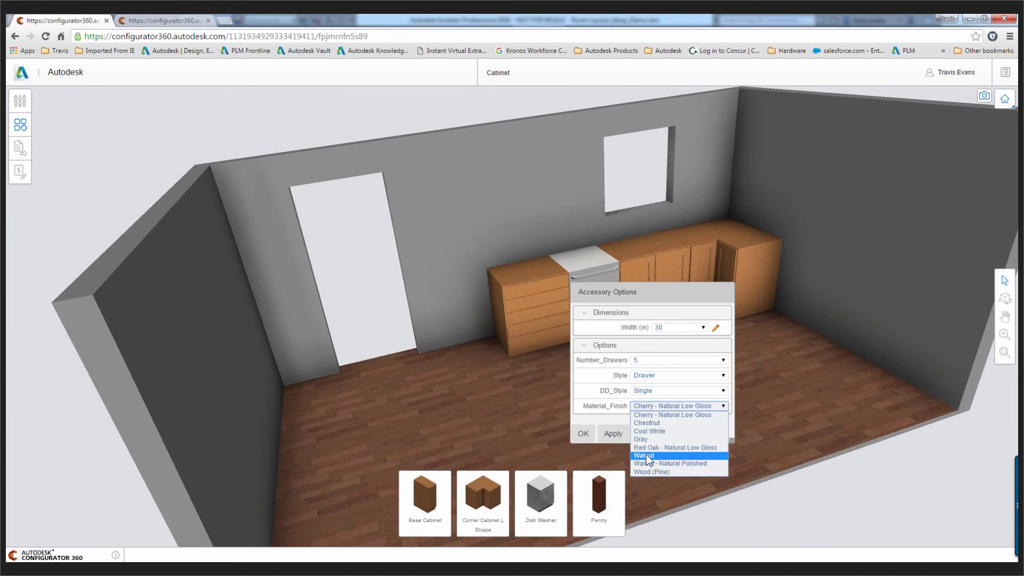
left_click(647, 456)
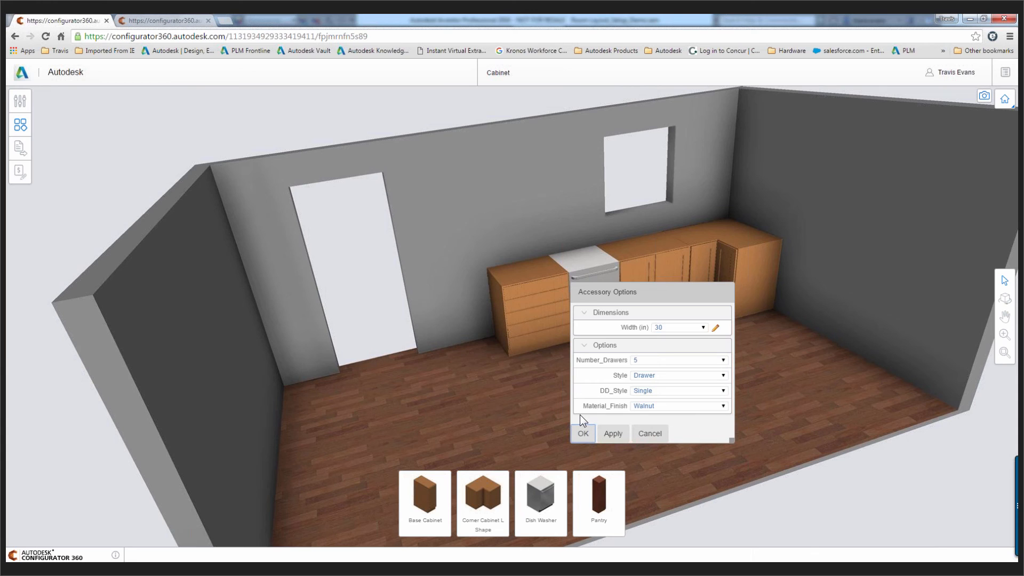
left_click(613, 433)
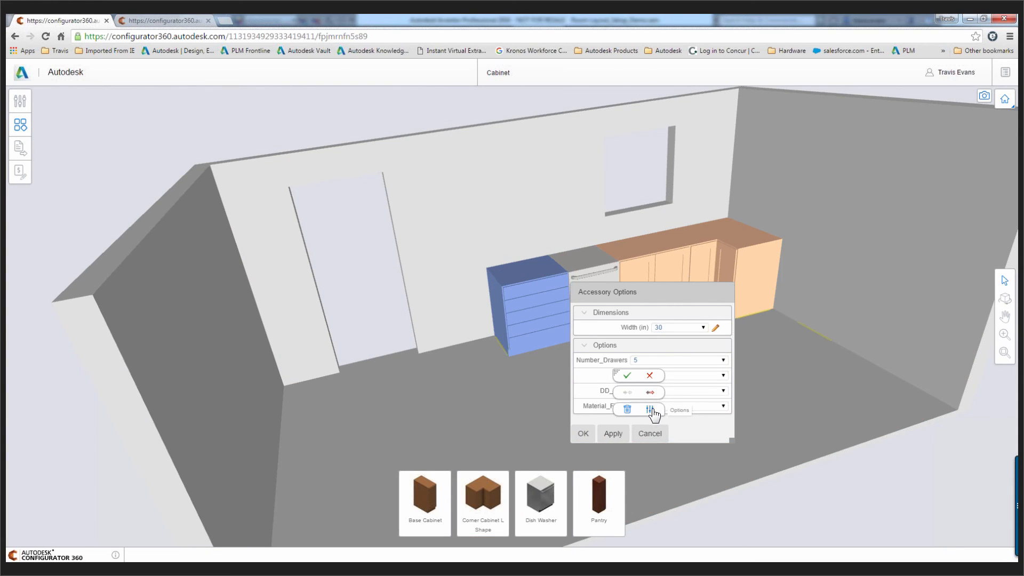
left_click(649, 433)
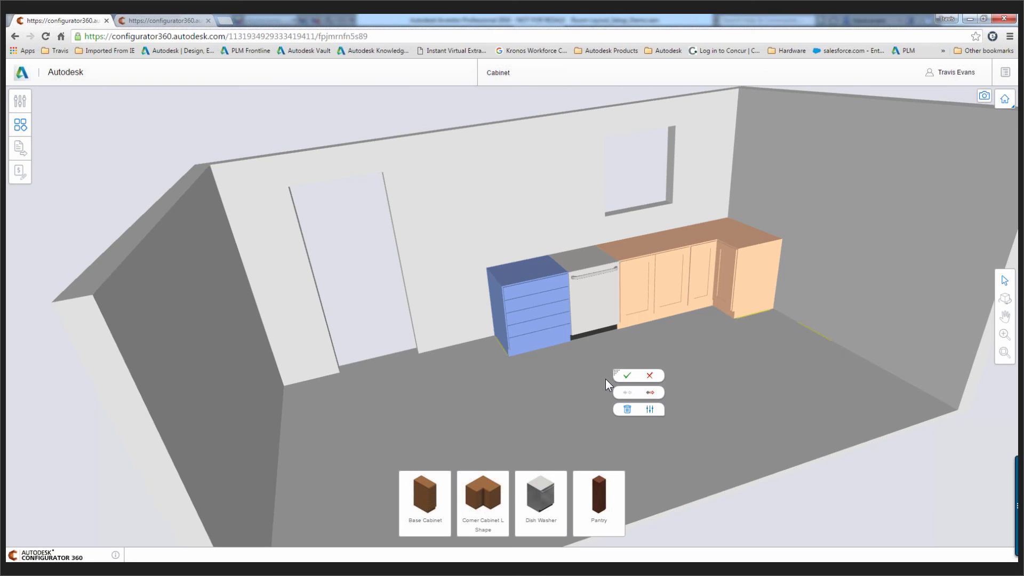
Change the material finish of the 30 in drawer cabinet to Walnut and apply it
left_click(650, 409)
left_click(720, 408)
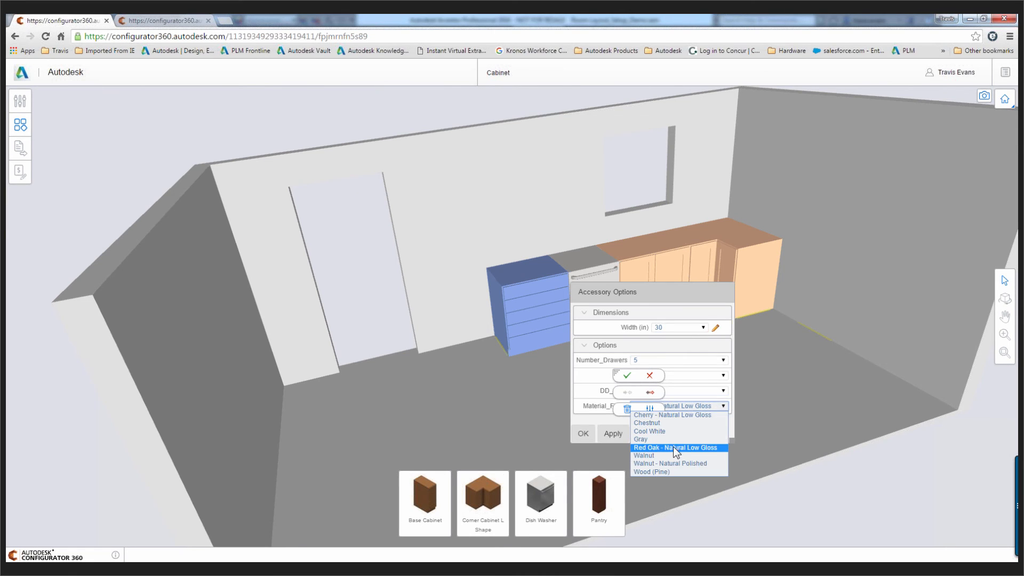
left_click(670, 453)
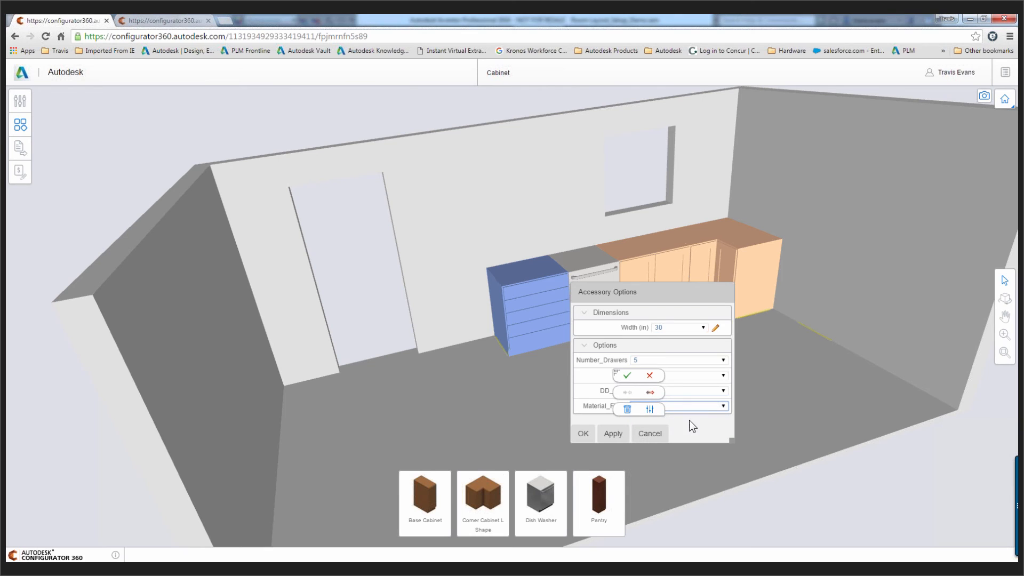
left_click(612, 434)
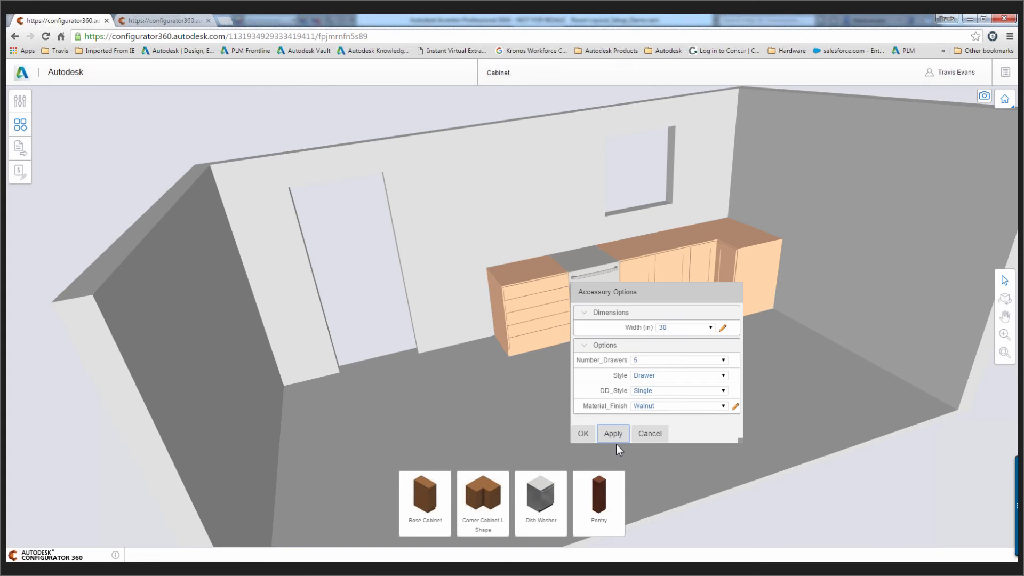
left_click(651, 437)
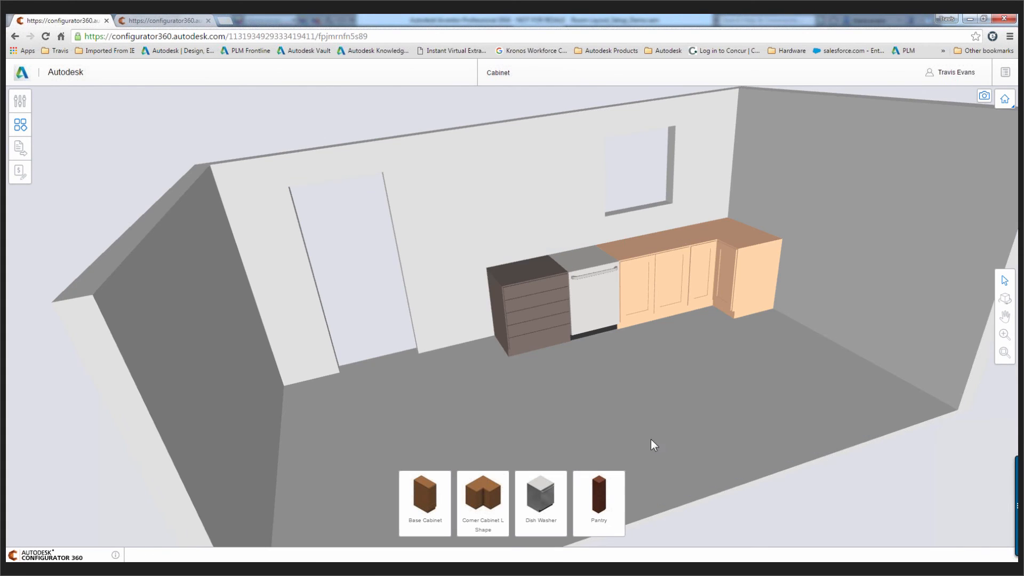
Add a Pantry against the wall between the doorway and the walnut drawer cabinet, sliding it toward the doorway
left_click_drag(599, 492, 446, 362)
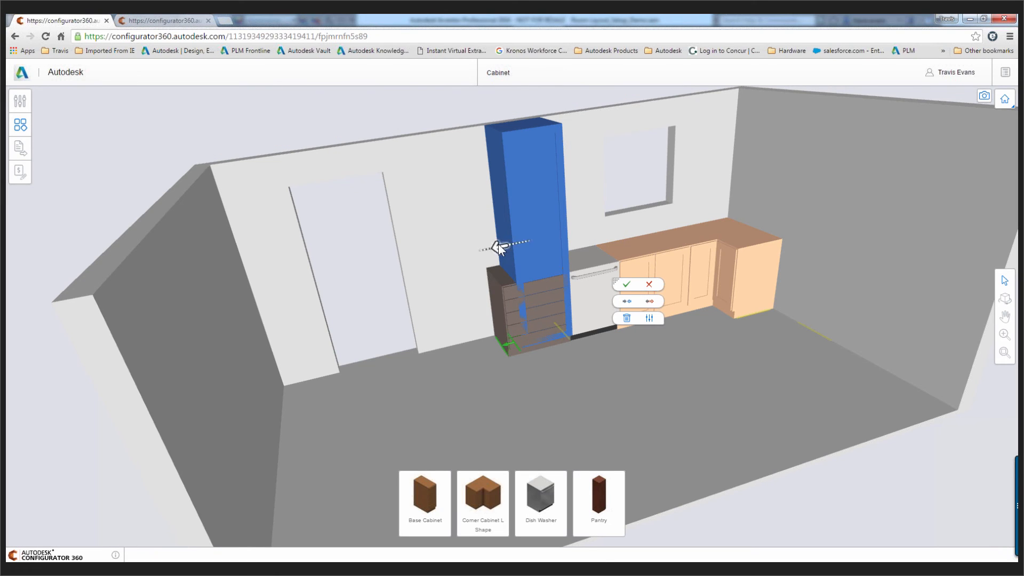
left_click_drag(498, 244, 428, 251)
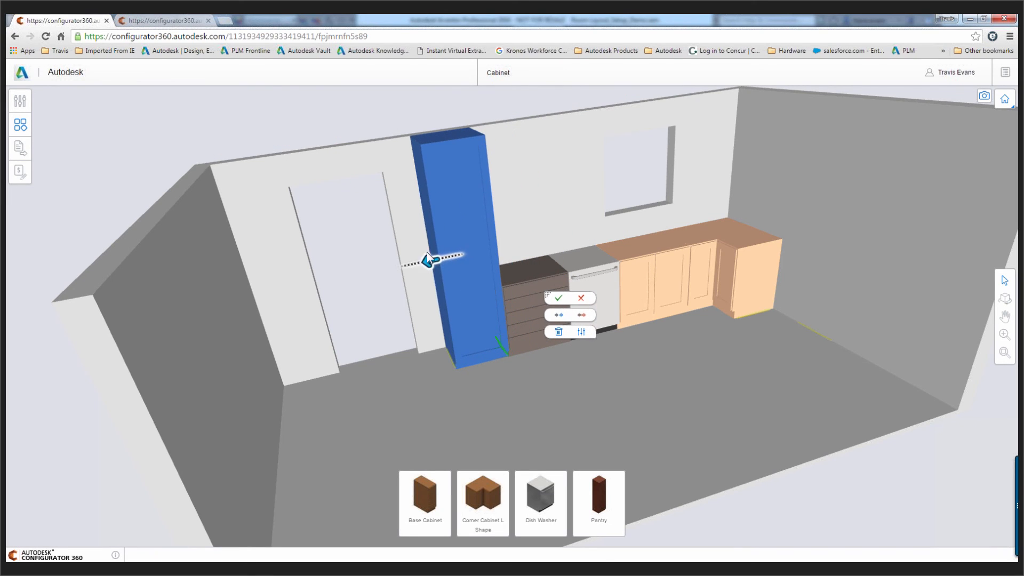
Set the pantry's width to 30 in and its Split option to yes, keeping single doors, and apply the changes
left_click(581, 332)
left_click(710, 203)
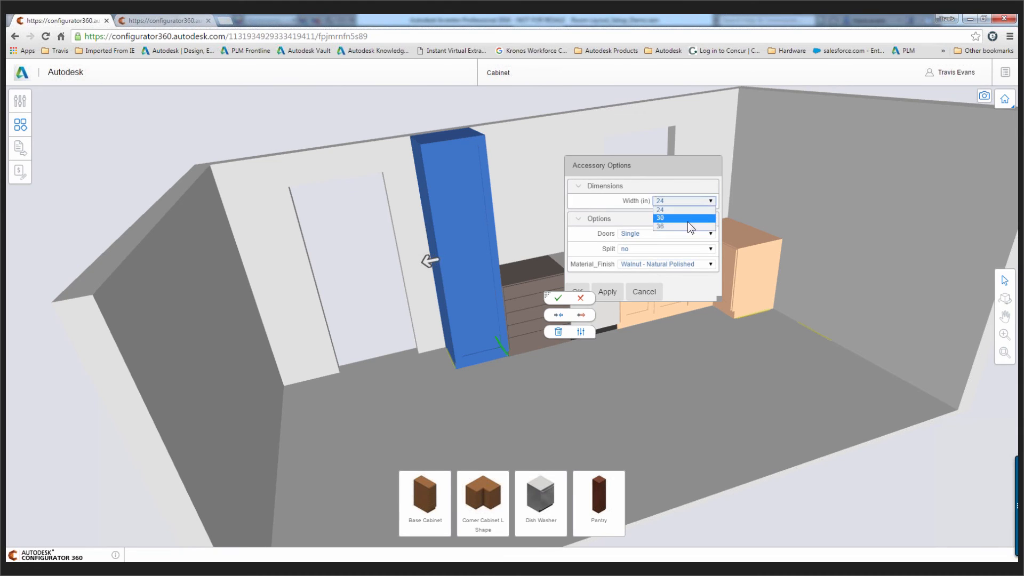
left_click(686, 219)
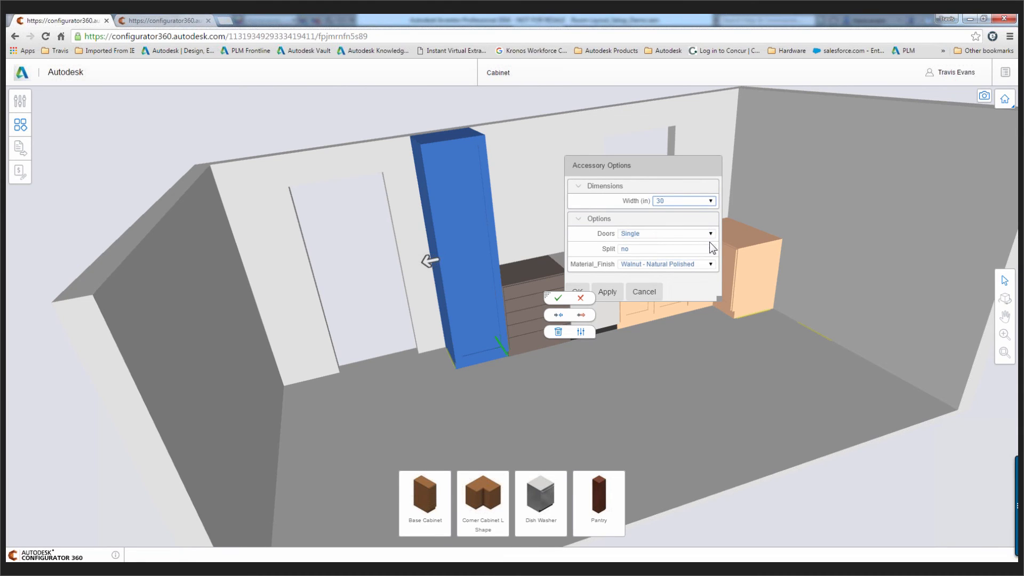
left_click(710, 236)
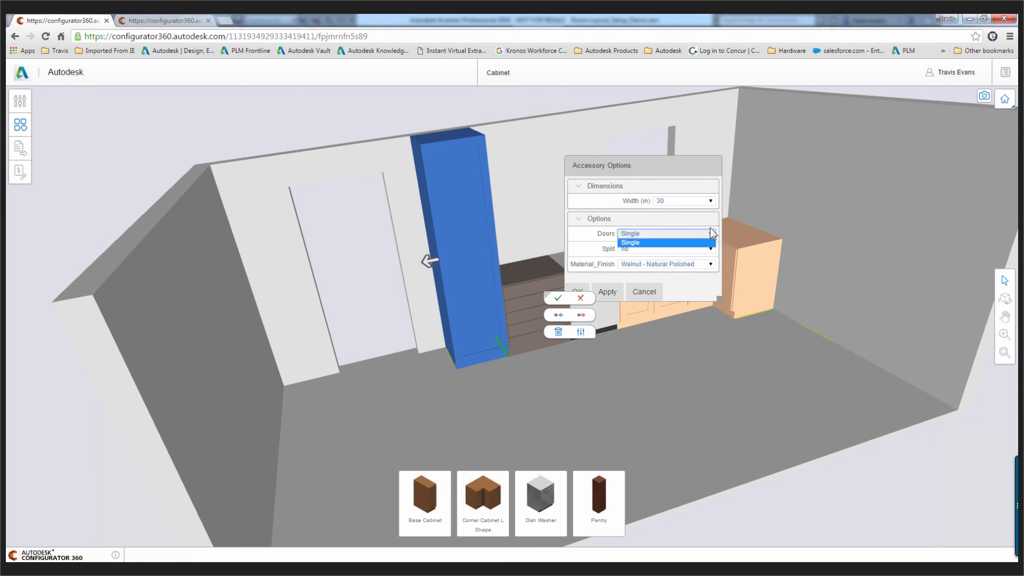
left_click(693, 243)
left_click(696, 249)
left_click(634, 266)
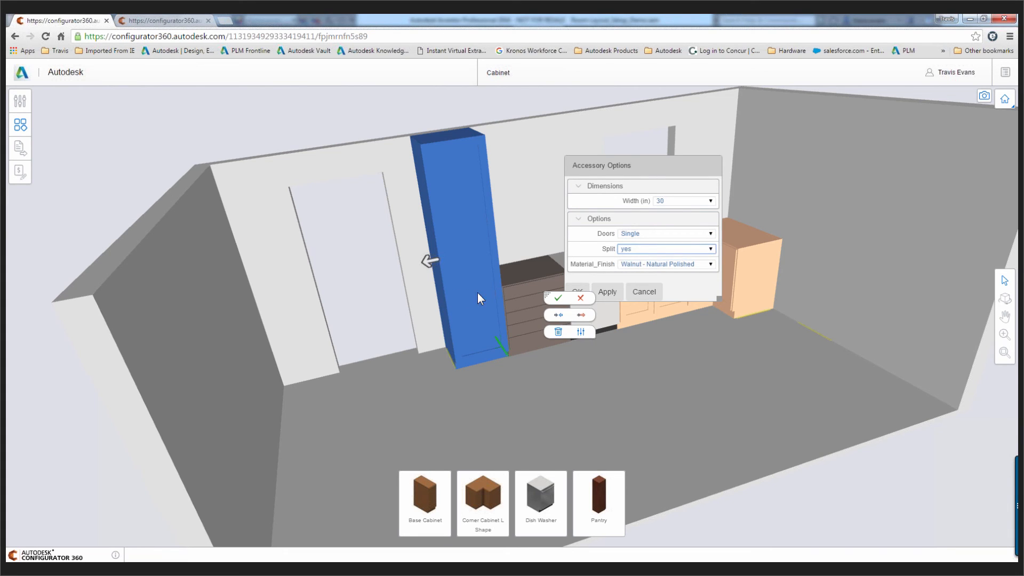
left_click(607, 292)
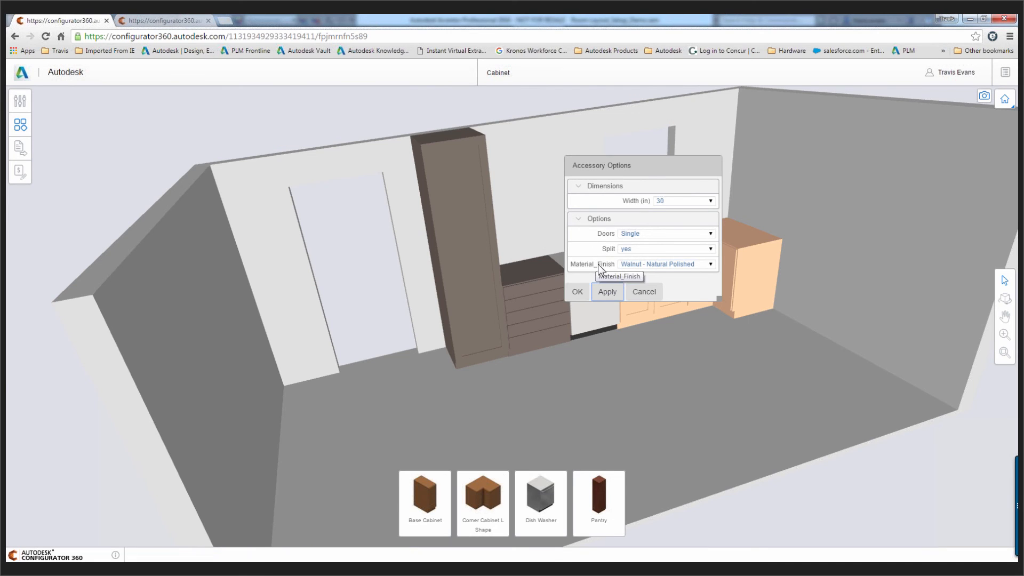
left_click(607, 292)
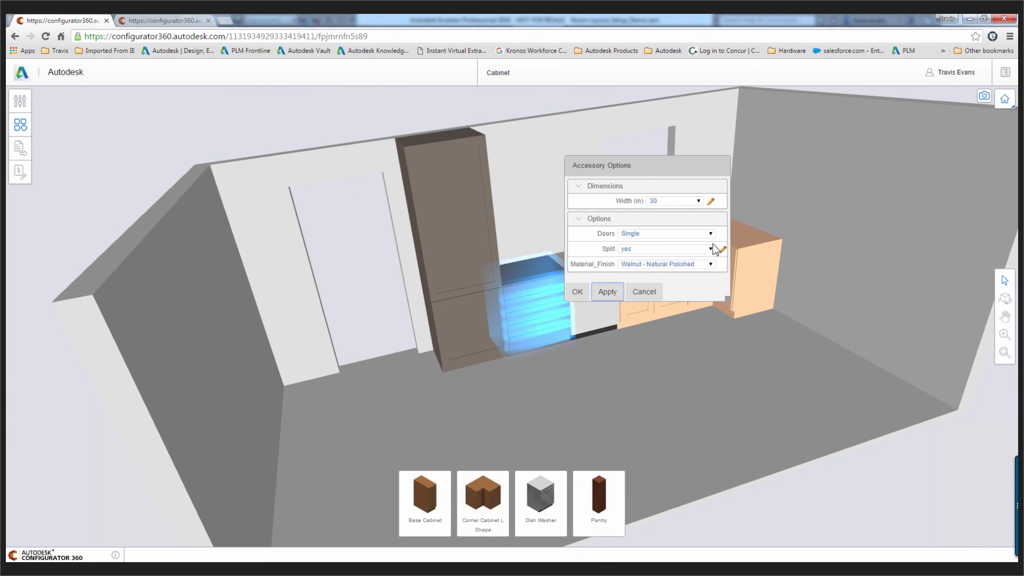
left_click(711, 234)
left_click(654, 242)
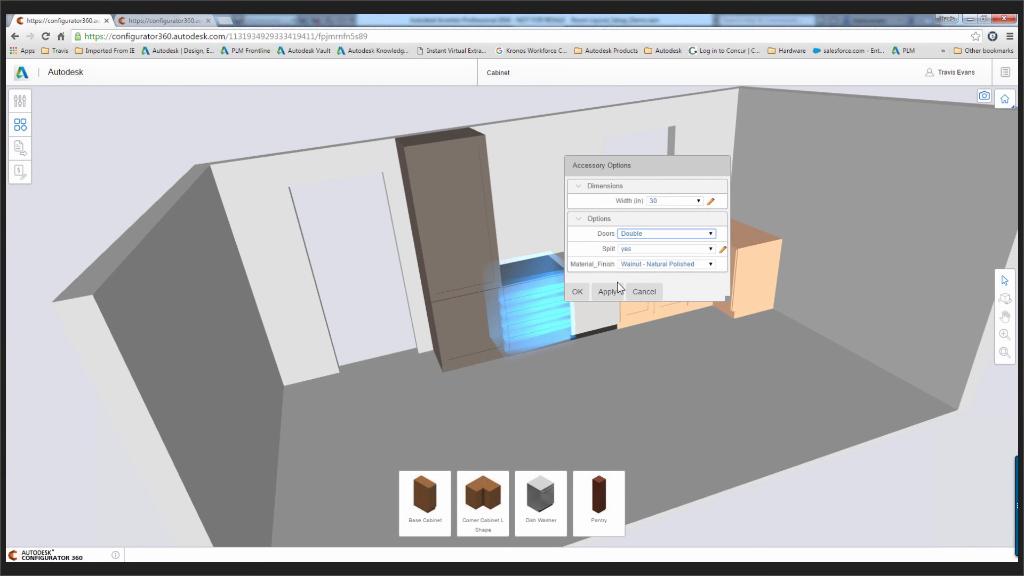
left_click(644, 292)
Change the pantry's Doors option to Double, apply it and close the accessory options
left_click(421, 230)
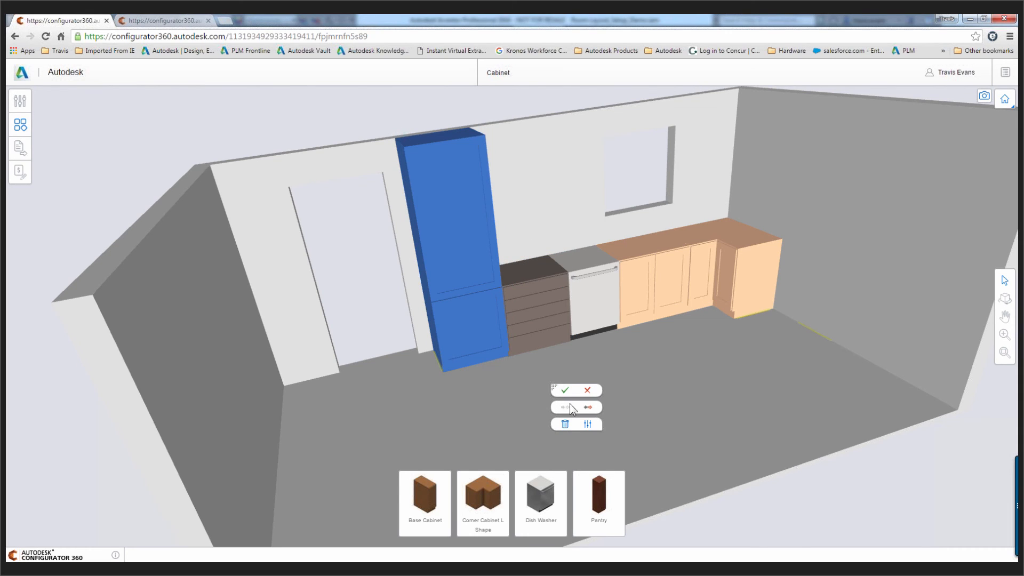
left_click(587, 423)
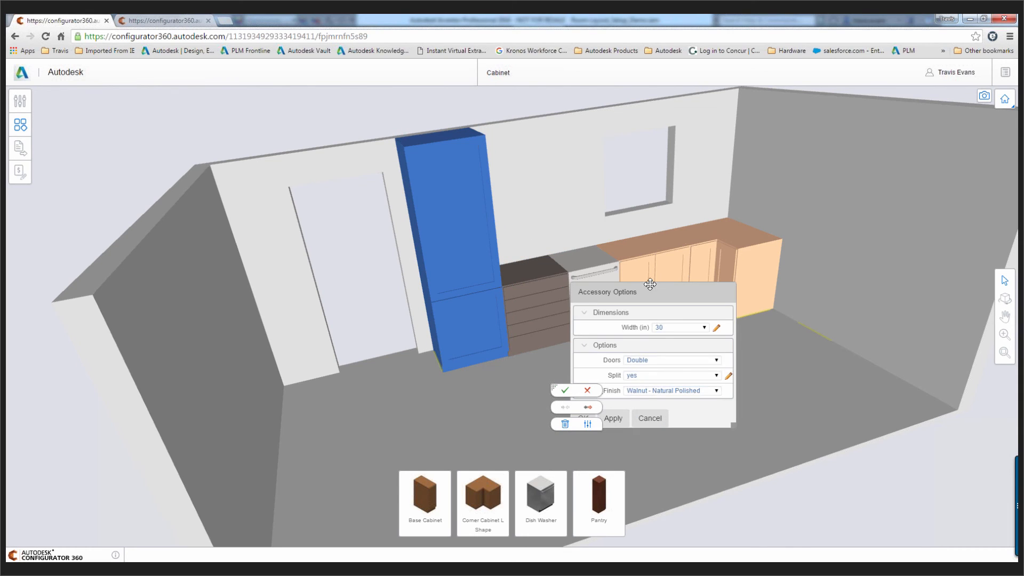
left_click(717, 360)
left_click(648, 375)
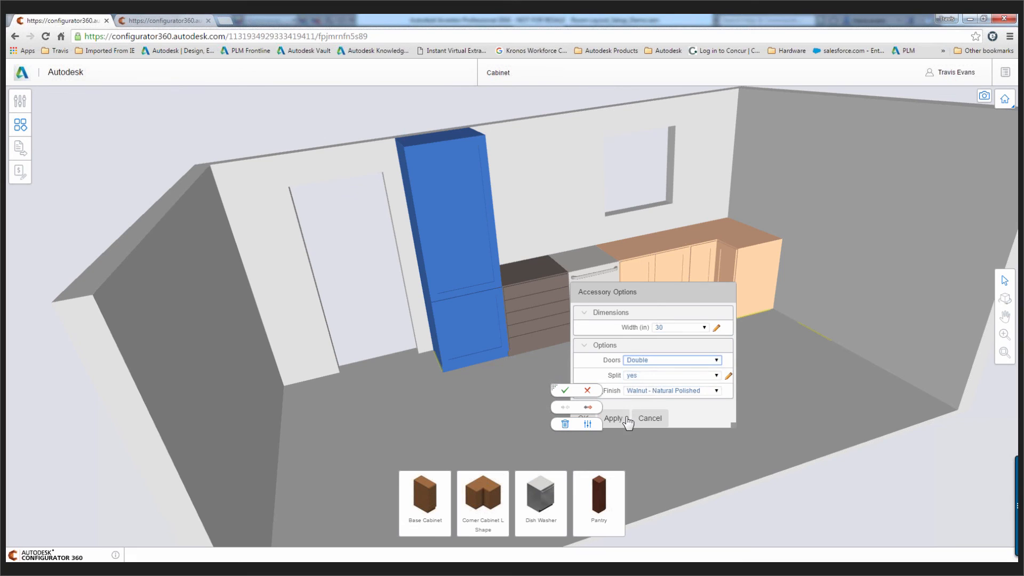
left_click(618, 420)
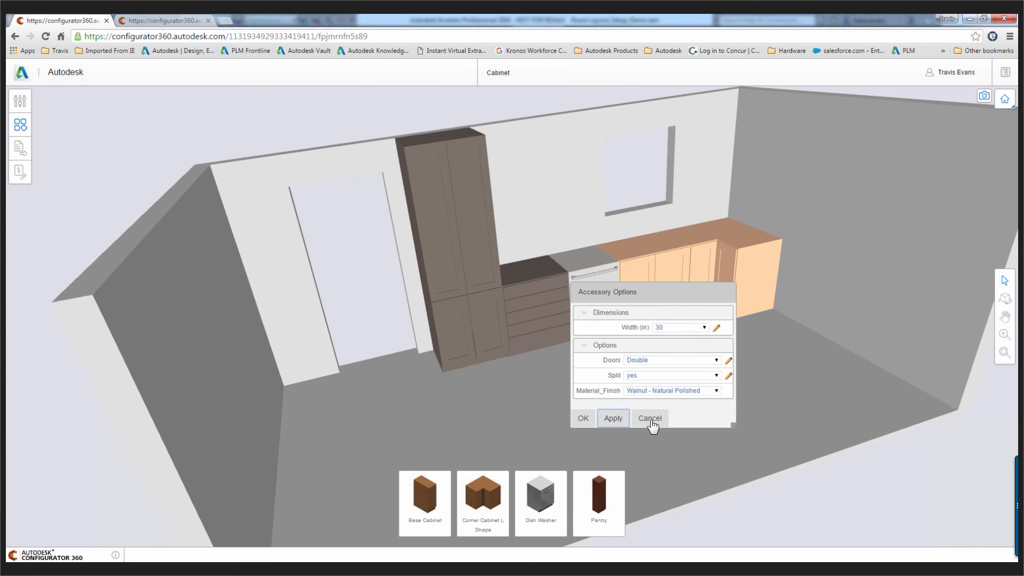
left_click(649, 418)
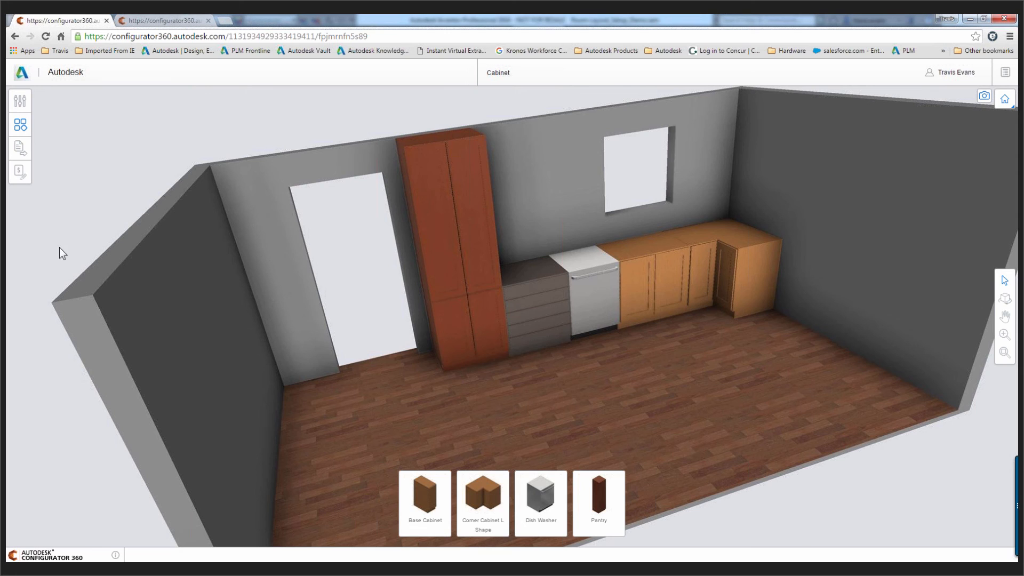
Download the configured room with its cabinets in the Assembly format
left_click(20, 147)
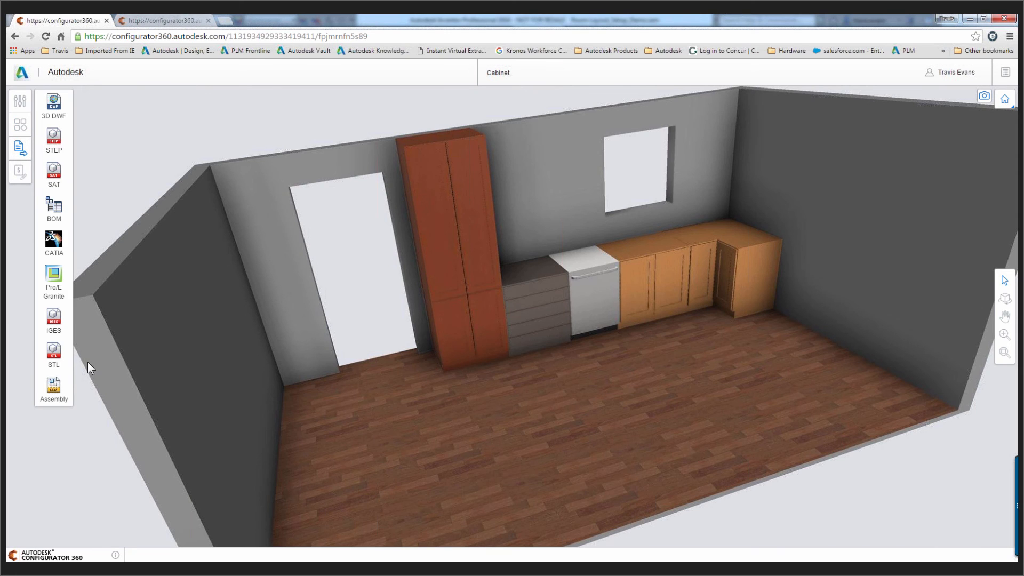
left_click(55, 387)
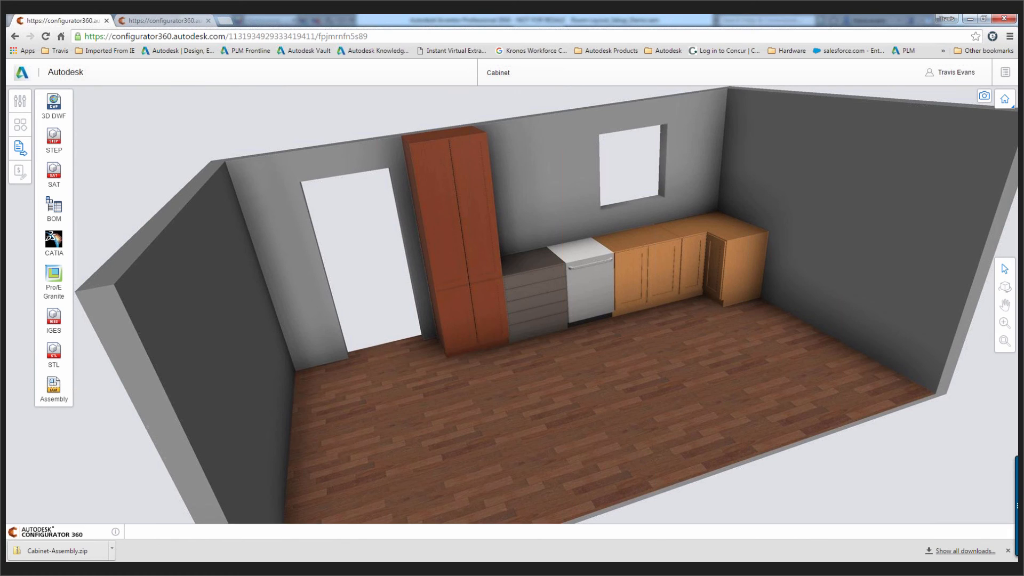
Switch to Inventor and examine the configured kitchen in the Room Layout.iam assembly
key("alt+Tab")
left_click(264, 542)
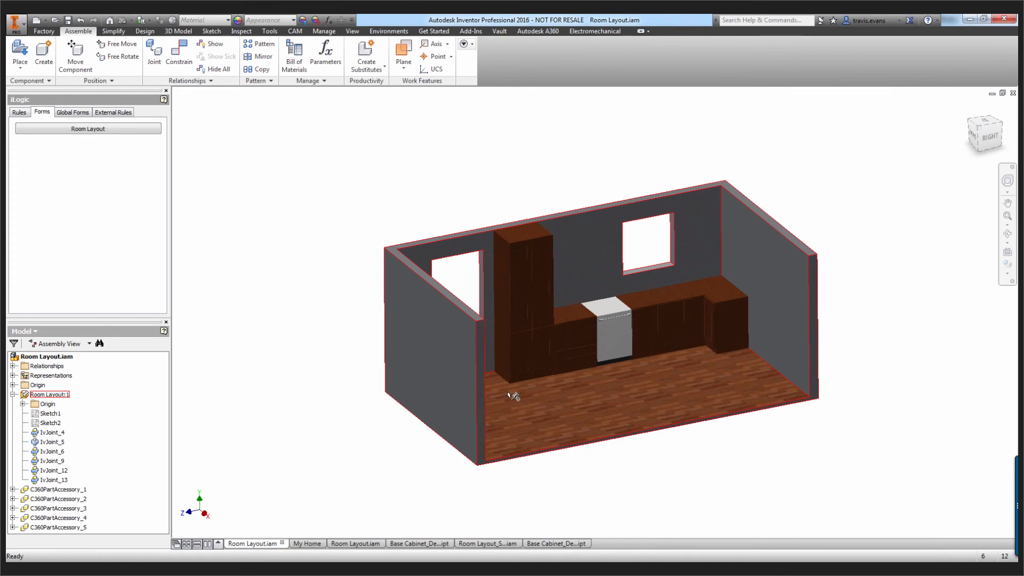
scroll(685, 431, "down", 4)
scroll(685, 430, "up", 5)
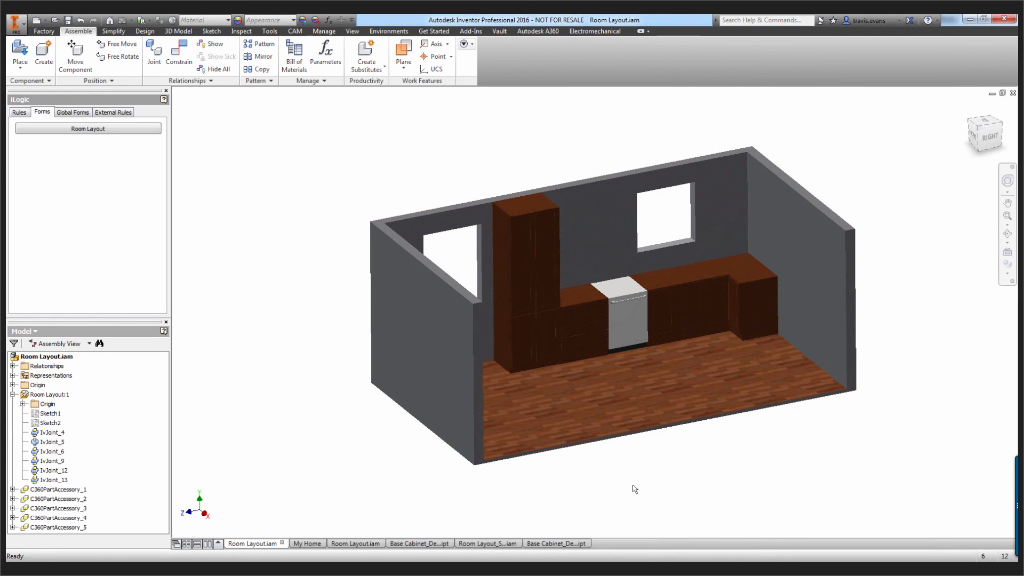
Switch to the Config360.pptx slide show in PowerPoint and advance from the Live Demonstration slide to the Summary slide
mouse_move(643, 512)
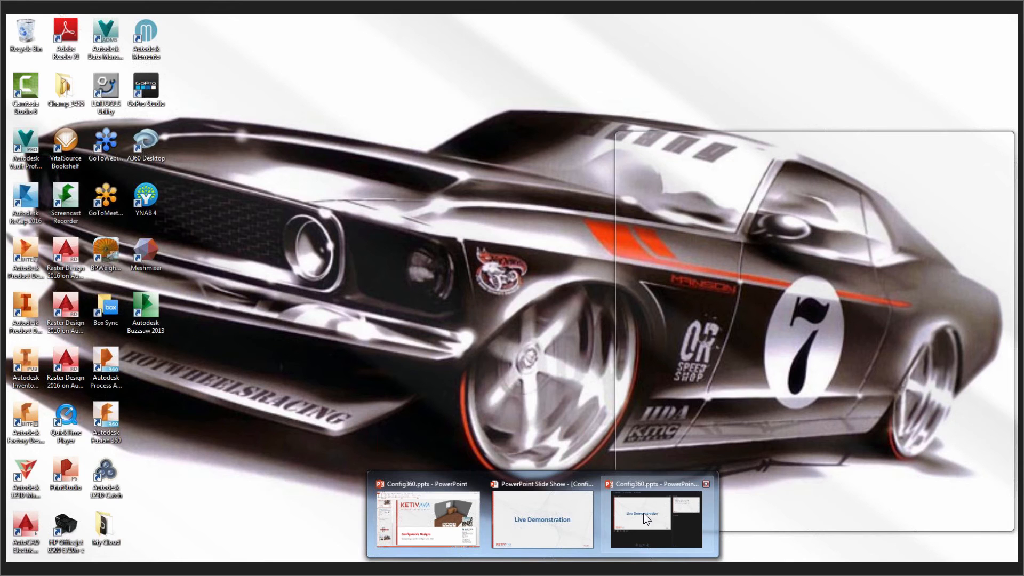
left_click(643, 513)
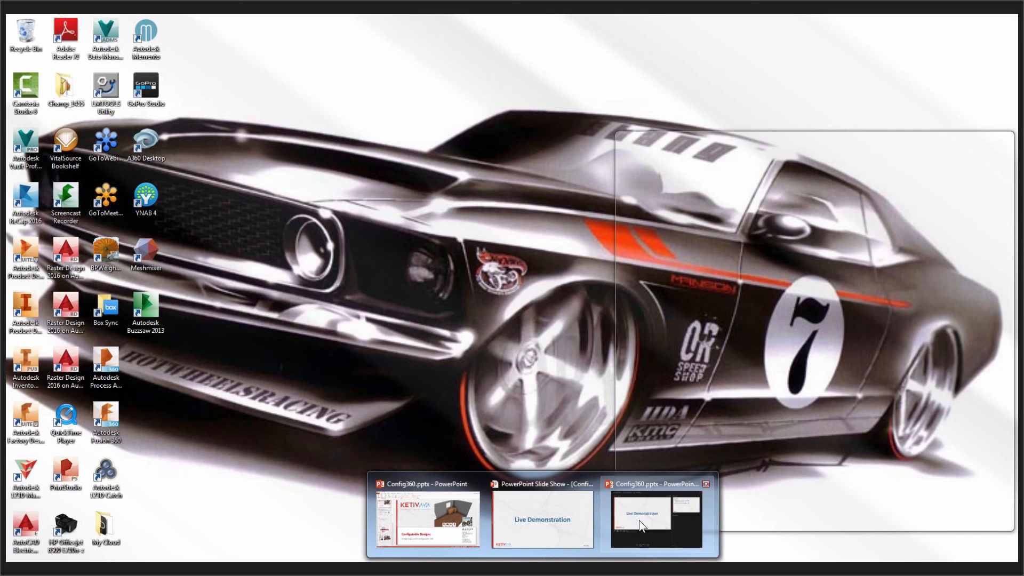
left_click(650, 516)
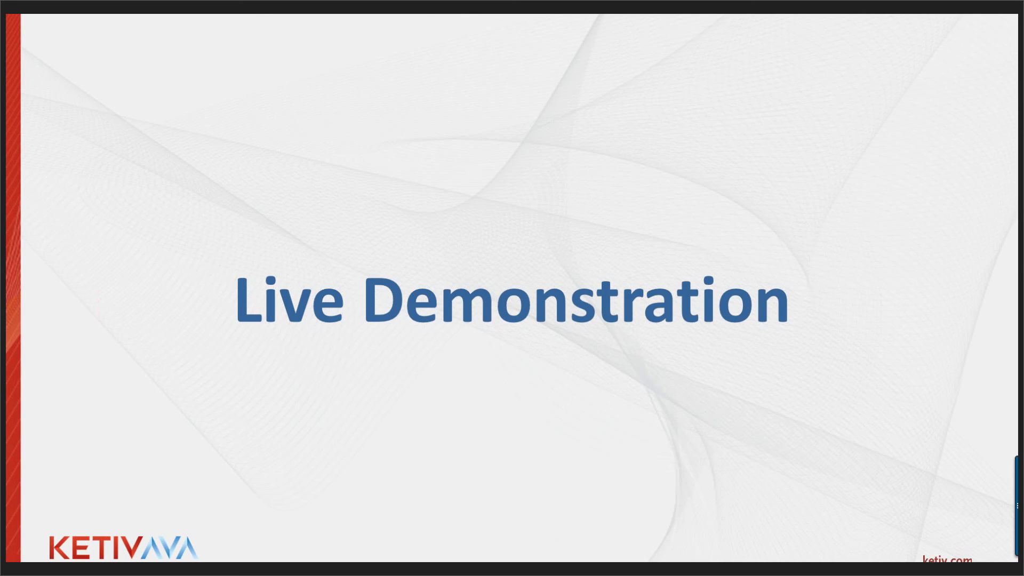
key("Right")
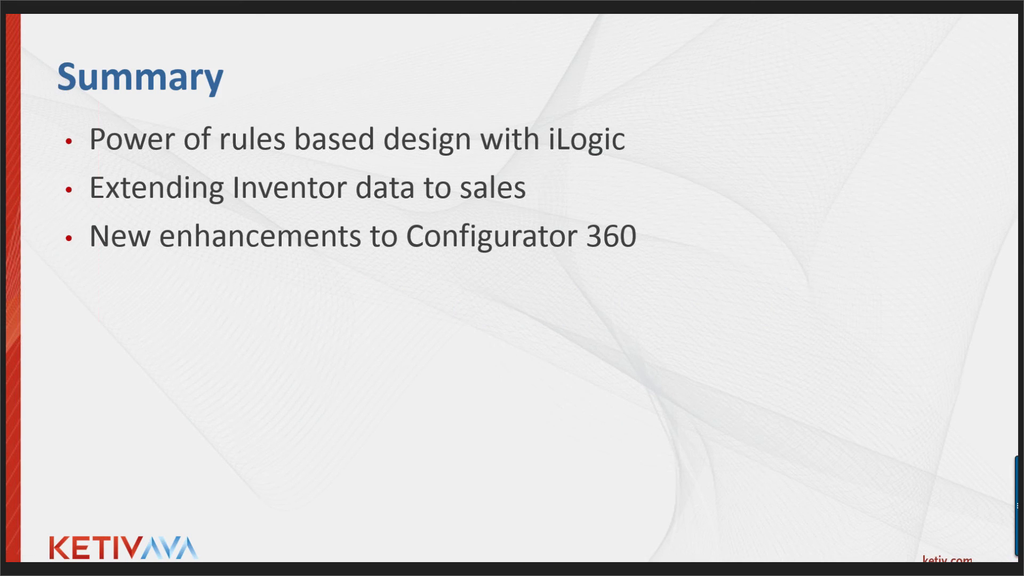